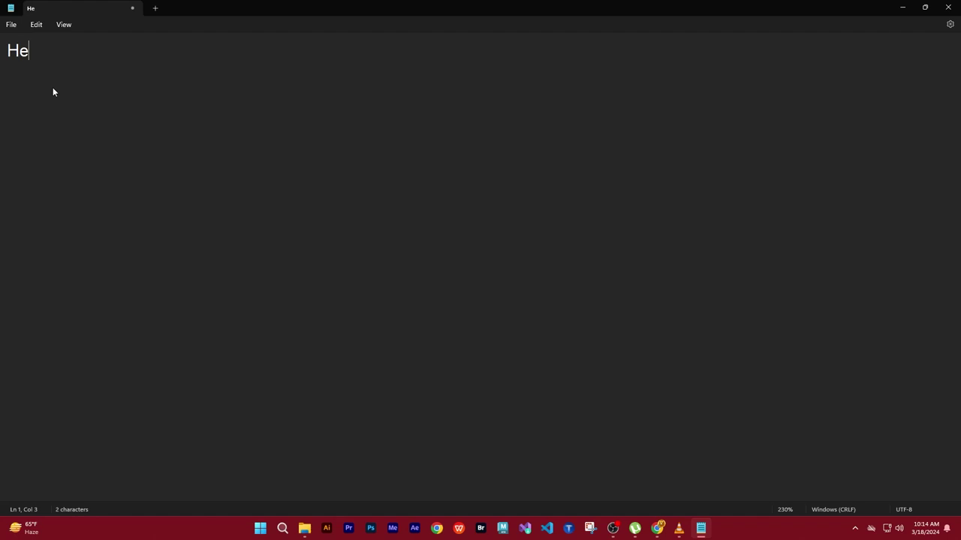
Type 'Hello Game Developers!!!' in Notepad, fixing the typo, with 'Welcomeback' on the next line.
text(llo Game Developeres)
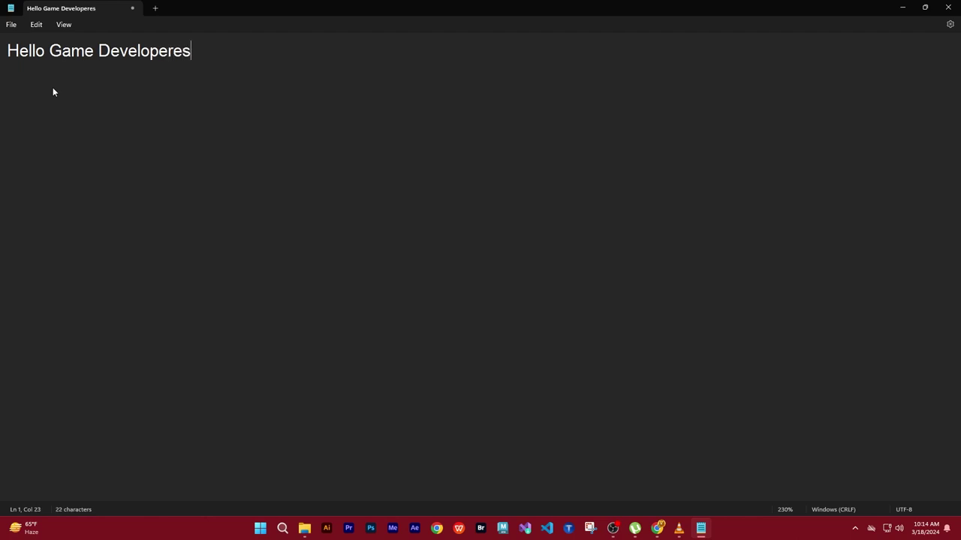
key(BackSpace)
key(BackSpace)
text(s)
text(!!!)
key(Return)
text(Welcomeback)
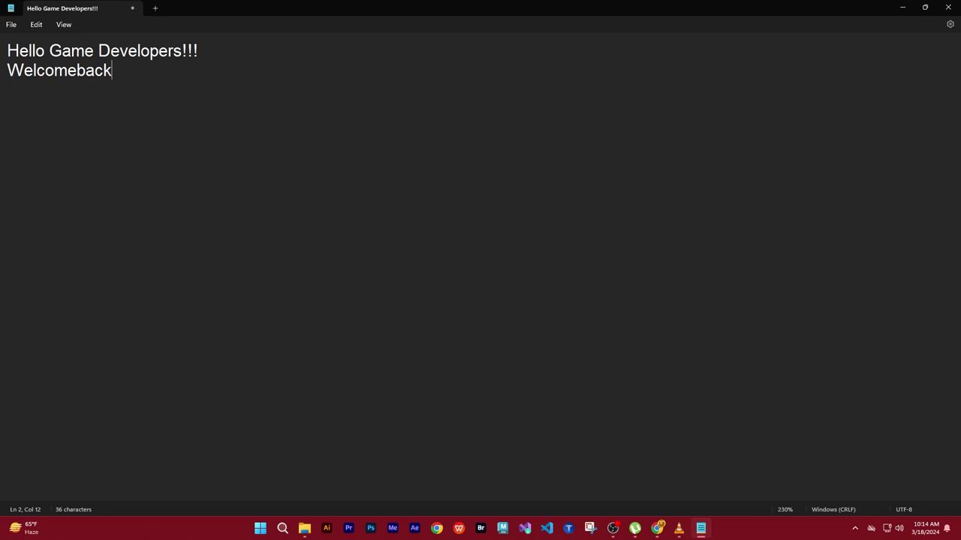
Minimize Notepad and browse File Explorer from the UE_Game folders over to drive G:.
click(901, 13)
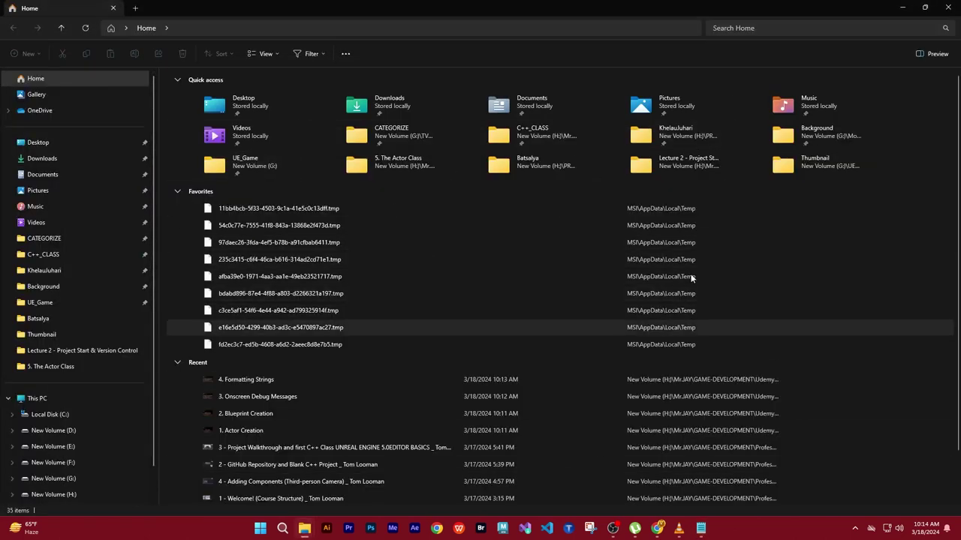
click(45, 303)
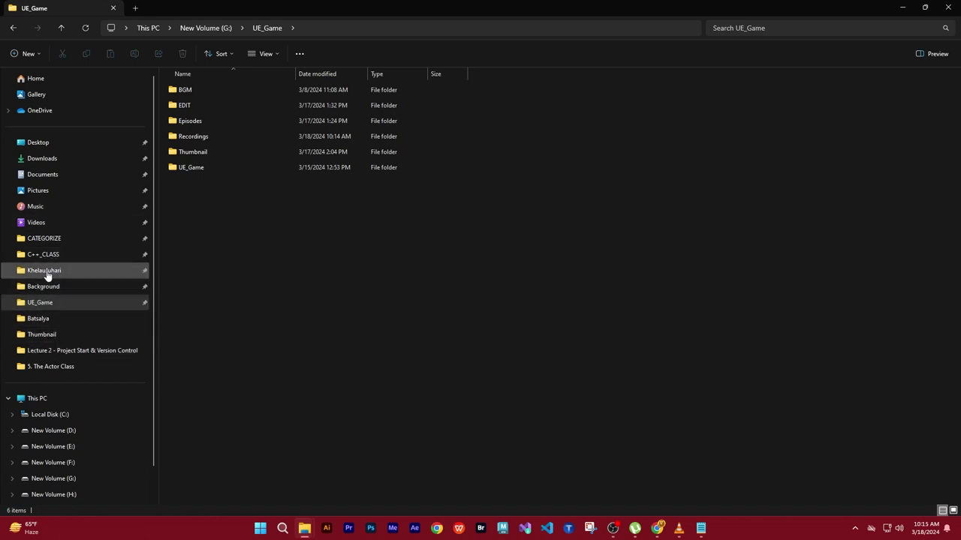
click(50, 256)
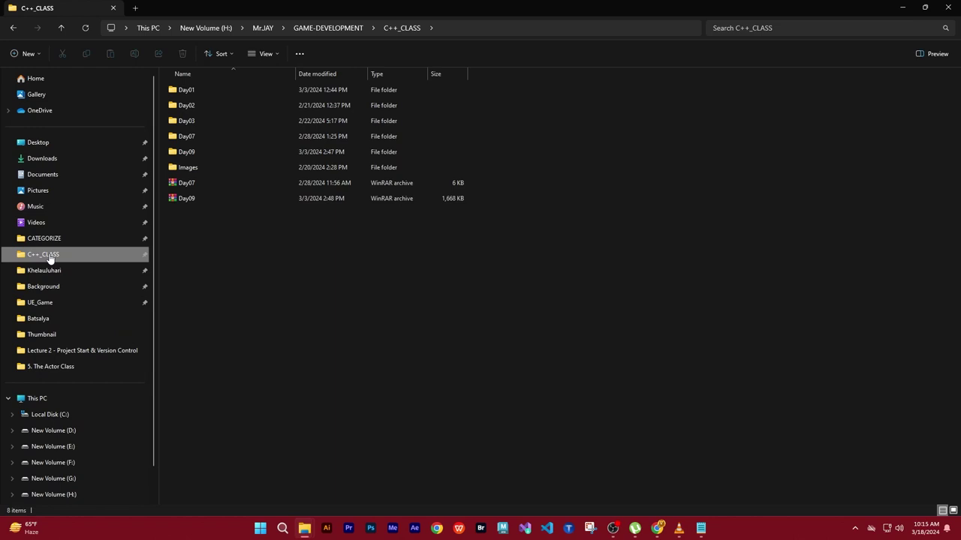
click(204, 28)
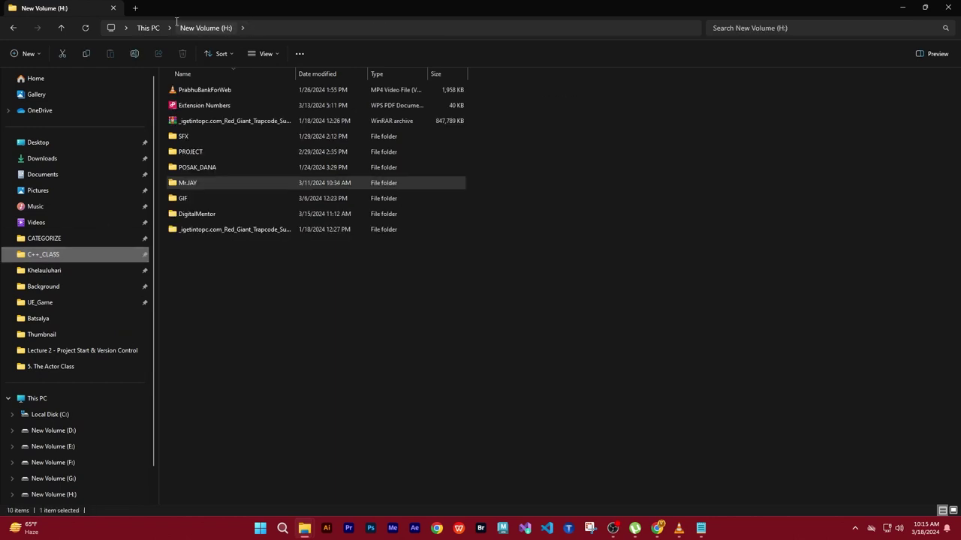
click(150, 28)
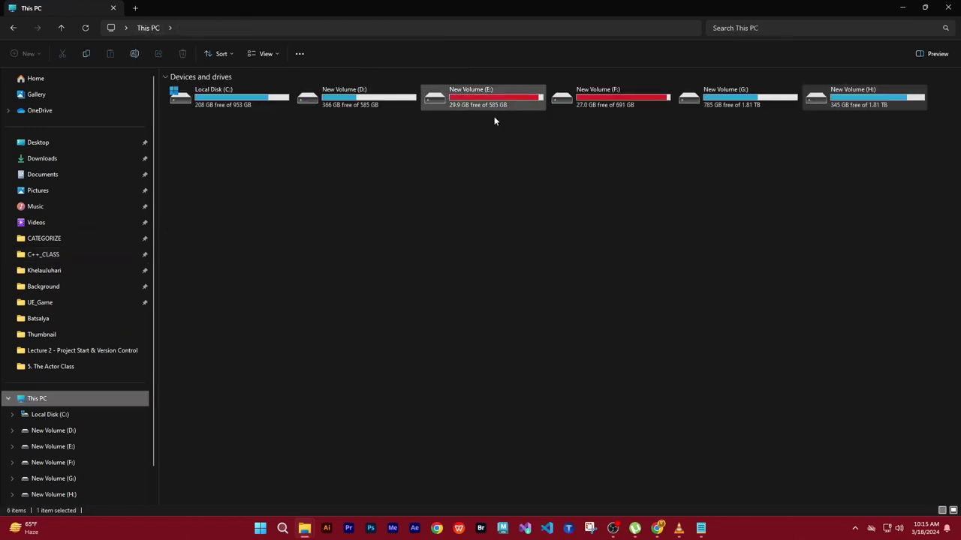
double_click(741, 91)
double_click(204, 106)
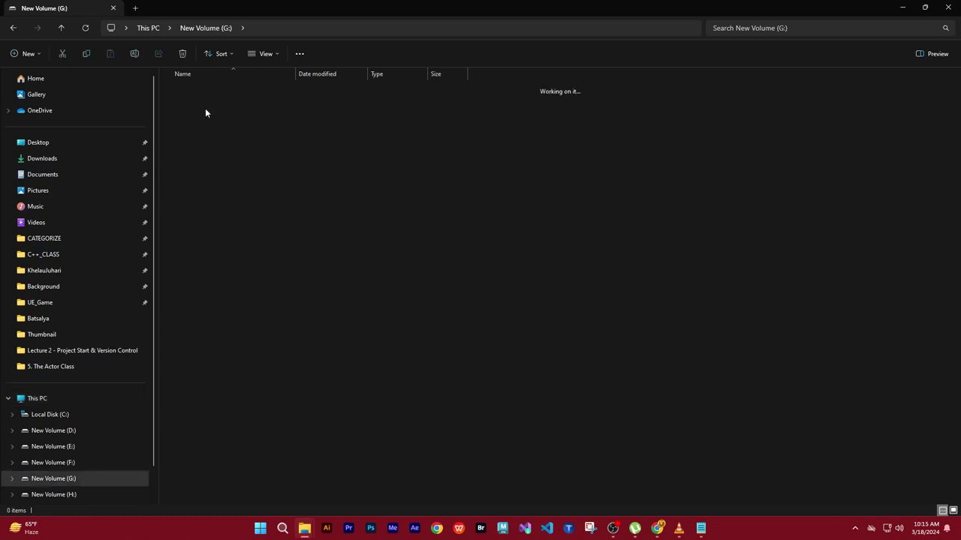
key(alt+Left)
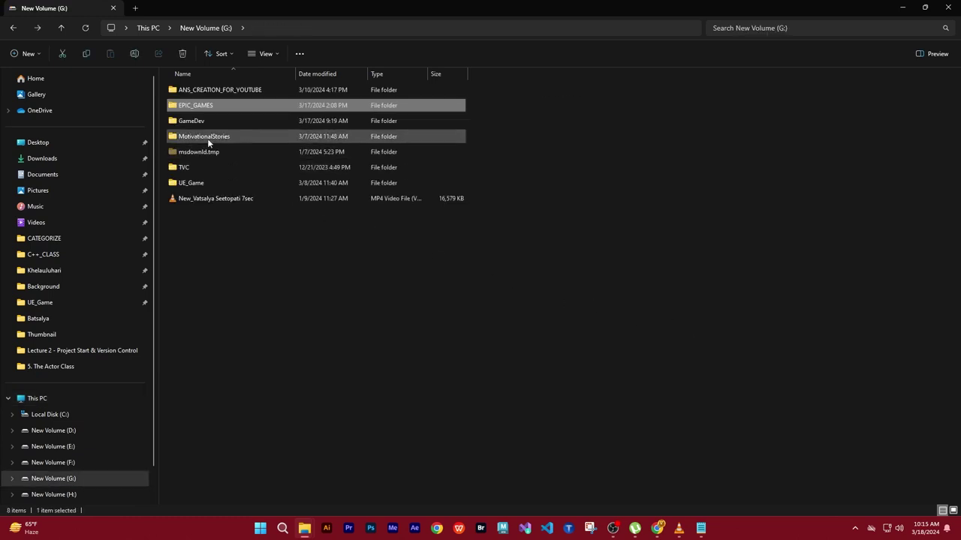
Open G:\GameDev\GAME_DEVELOPMENT_2024\GD_2024 and launch the GD_2024.sln solution.
double_click(195, 121)
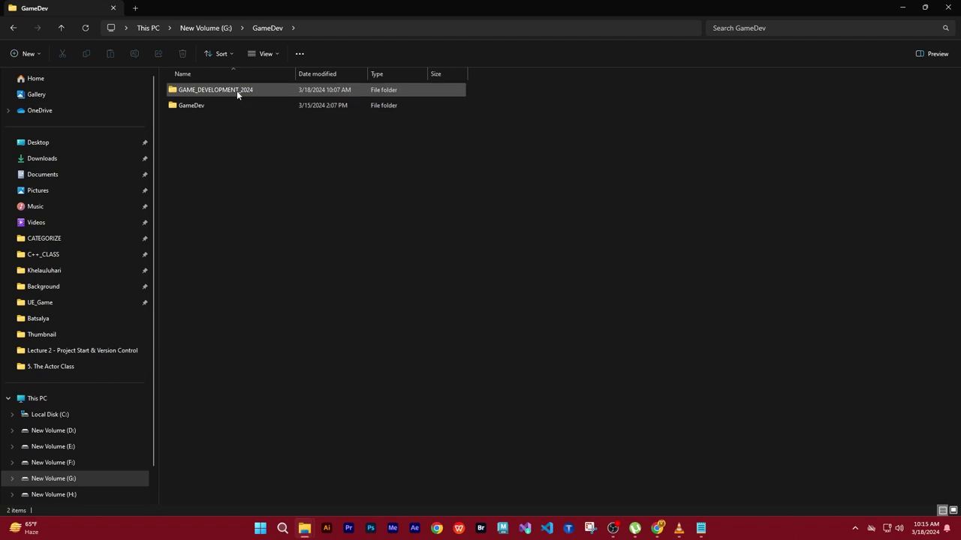
double_click(236, 90)
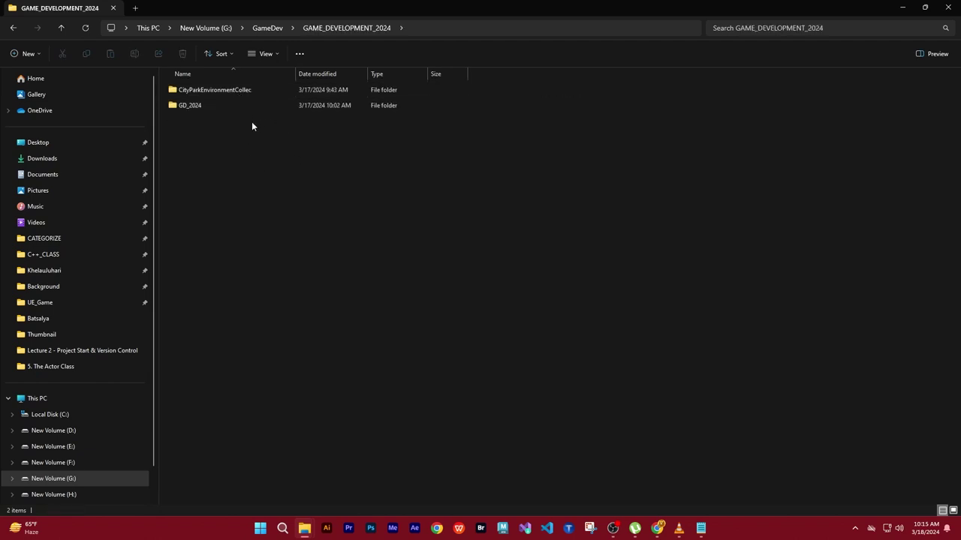
double_click(194, 107)
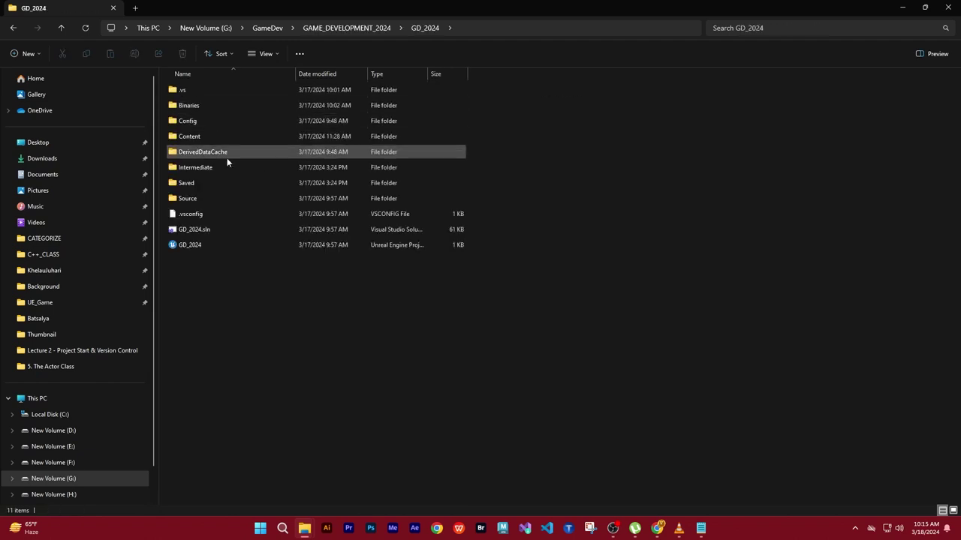
click(209, 231)
double_click(174, 237)
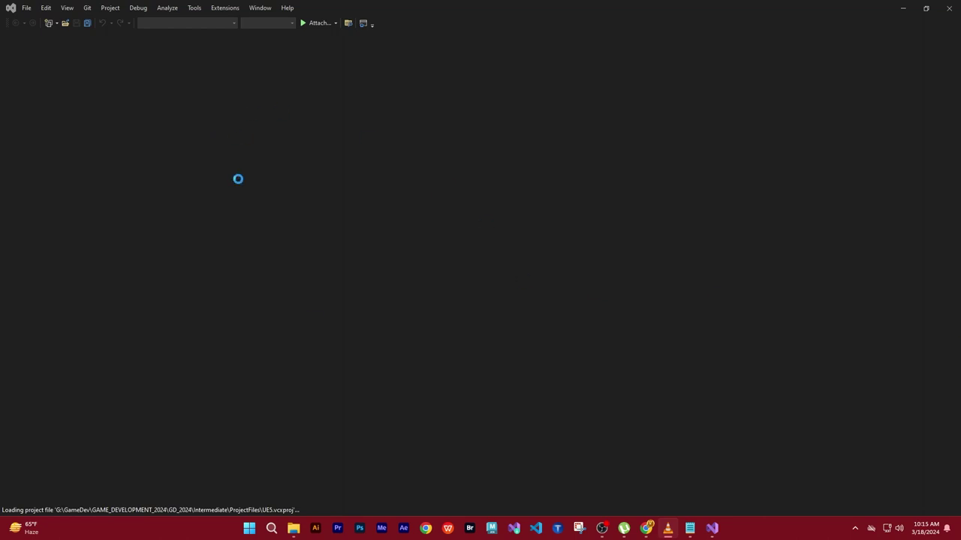
Bring the Notepad greeting note back to the front while Visual Studio keeps loading.
click(689, 529)
text(Welcomeback)
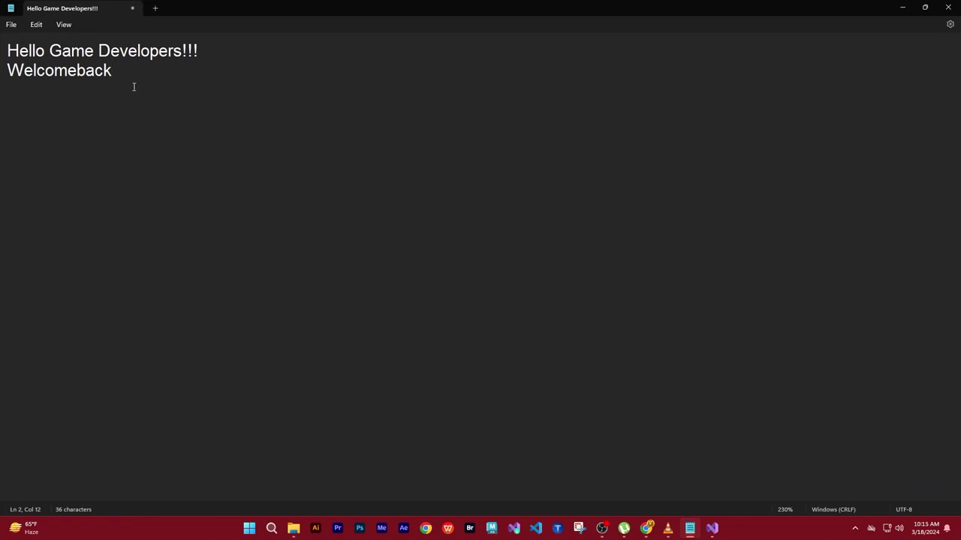
Append an ellipsis to Welcomeback and add the line 'Lets Learn Today Formatting Strings in C++'.
text(..)
key(Return)
key(Return)
text(Lets )
text(Learn )
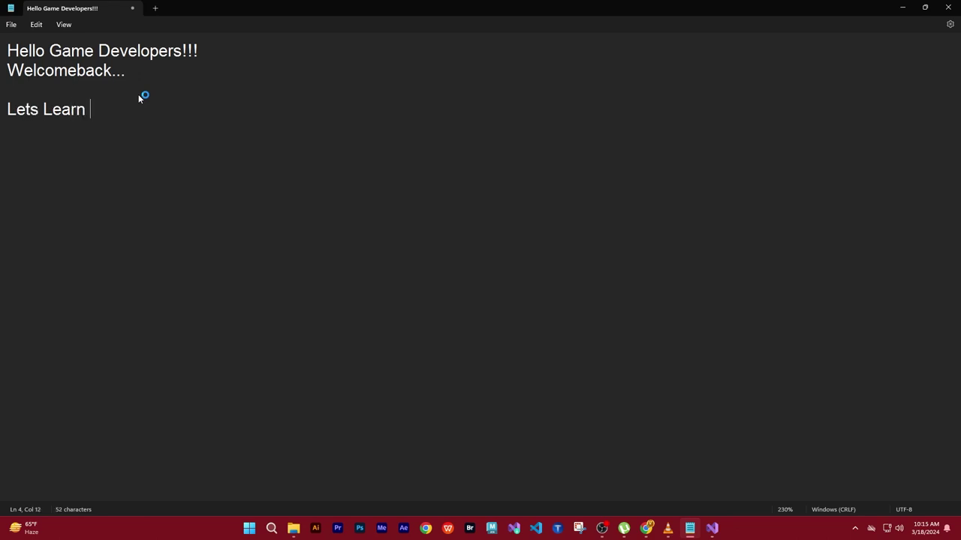
text(Today Formating)
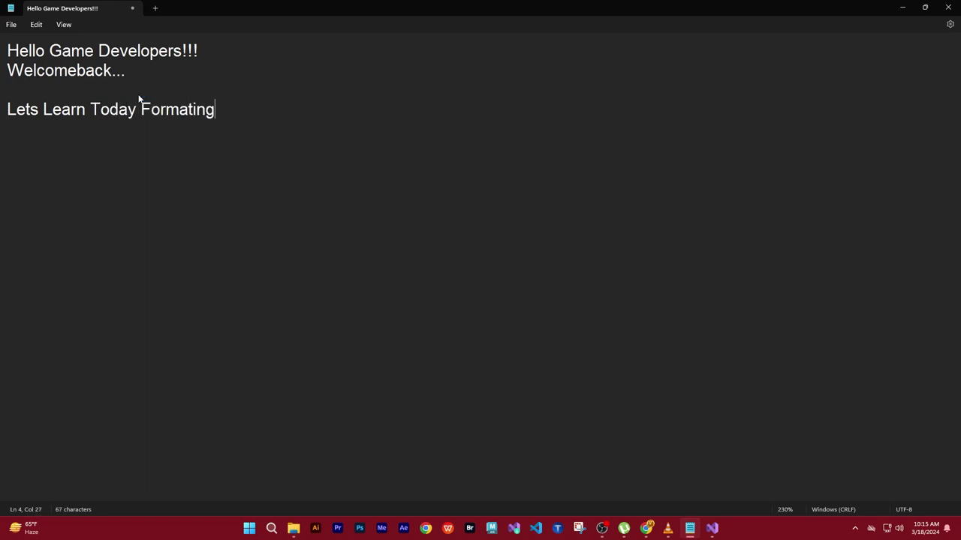
key(BackSpace)
key(BackSpace)
key(BackSpace)
key(BackSpace)
text(ting Strings)
key(BackSpace)
text(s)
key(BackSpace)
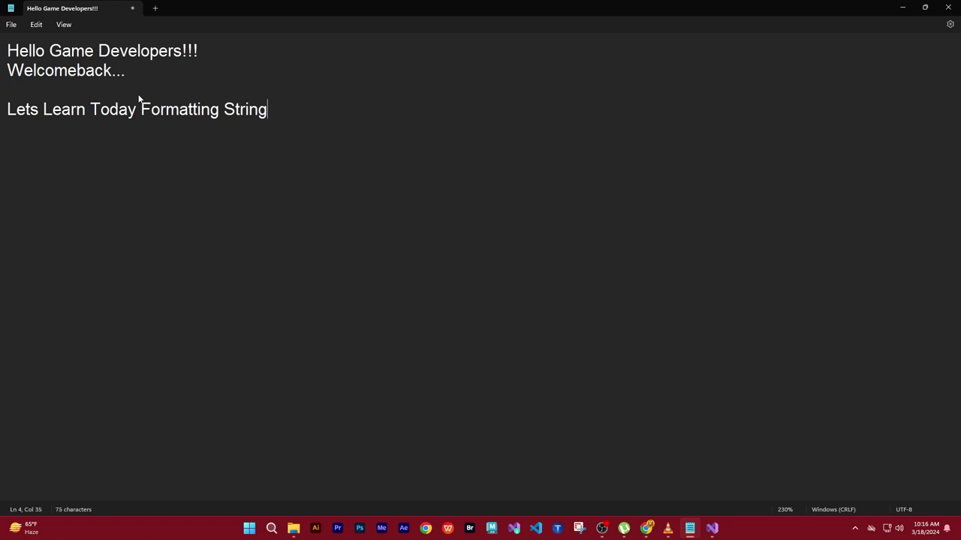
text(s in C++)
Return to Visual Studio, close the Unreal integration page, widen the file tree and open ActorClass.cpp.
click(901, 8)
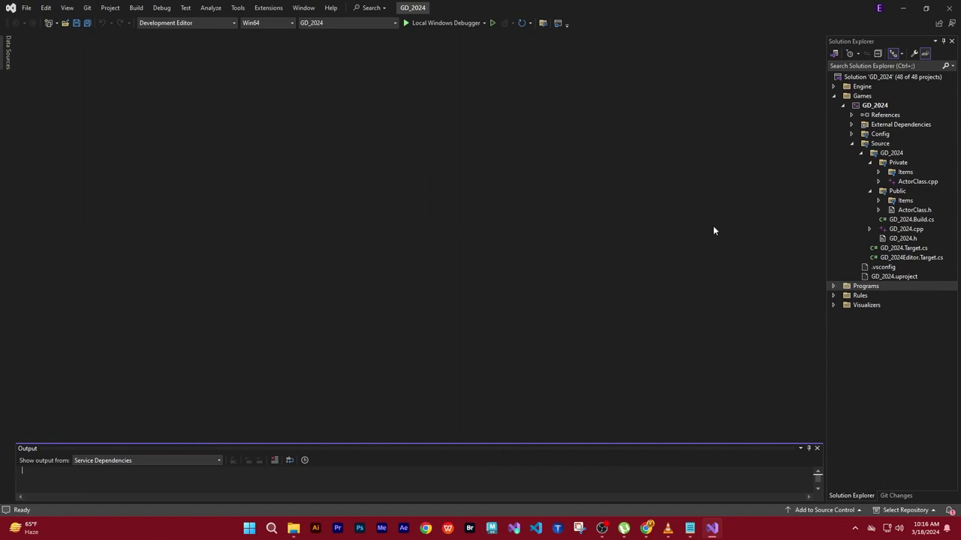
double_click(910, 229)
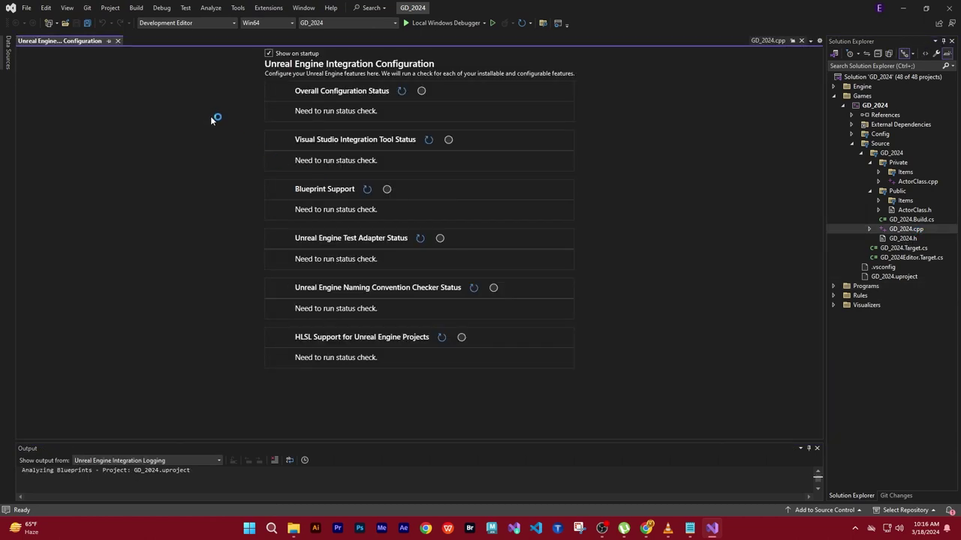
click(118, 41)
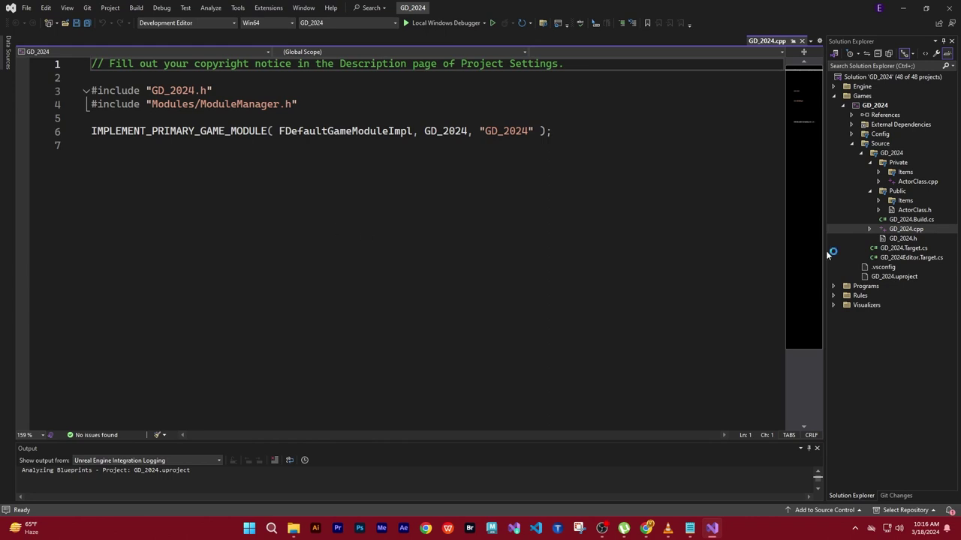
drag(824, 222, 718, 222)
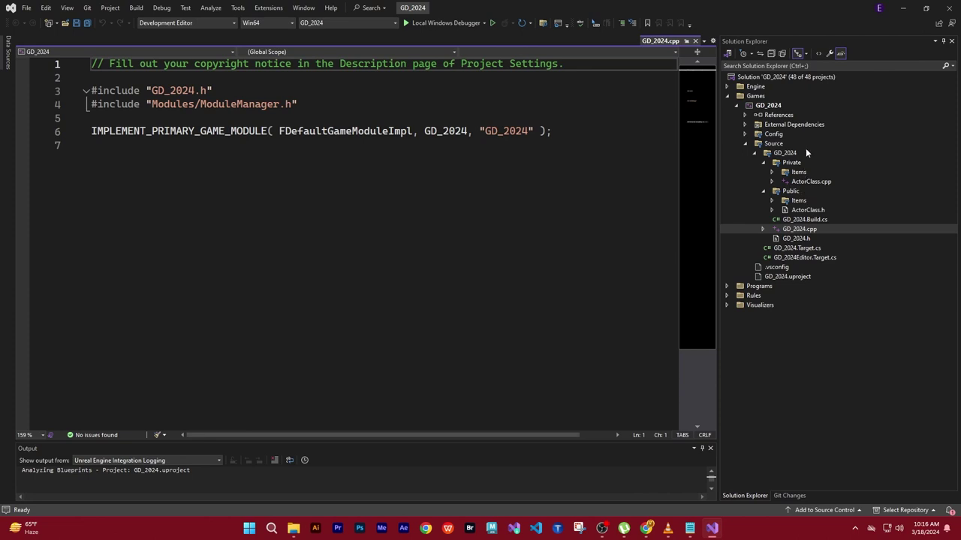
click(818, 182)
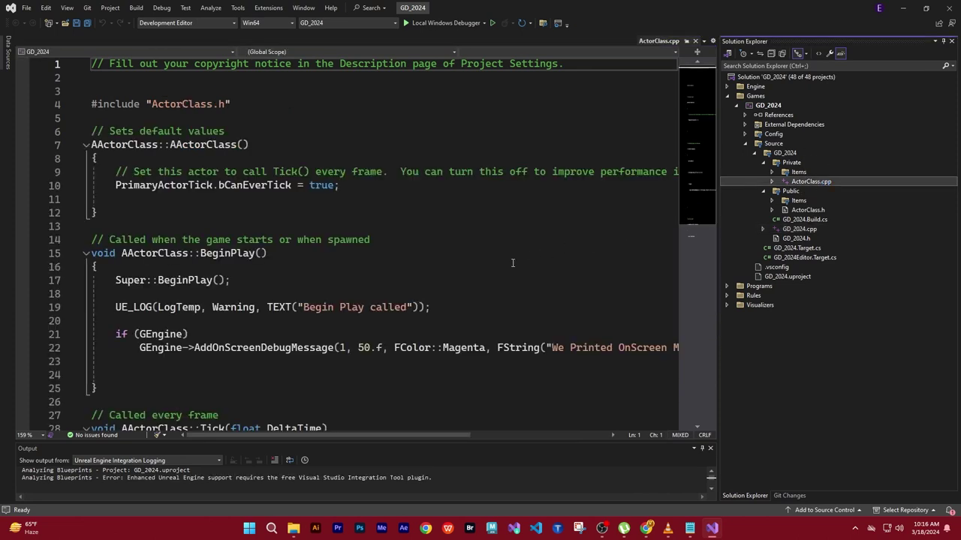
scroll(513, 263, down, 2)
scroll(514, 262, down, 1)
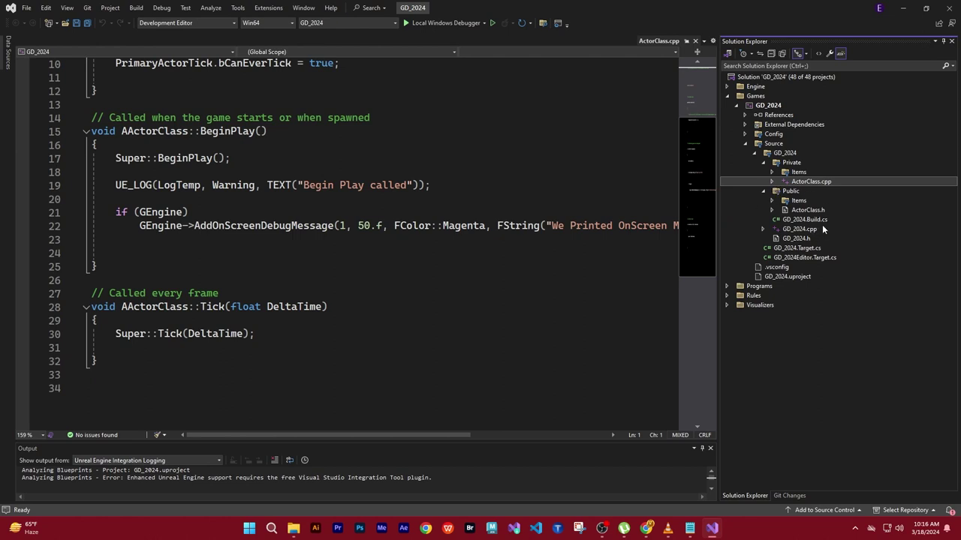
Switch between GD_2024.h, ActorClass.cpp and GD_2024.cpp to review the BeginPlay logging code.
click(797, 239)
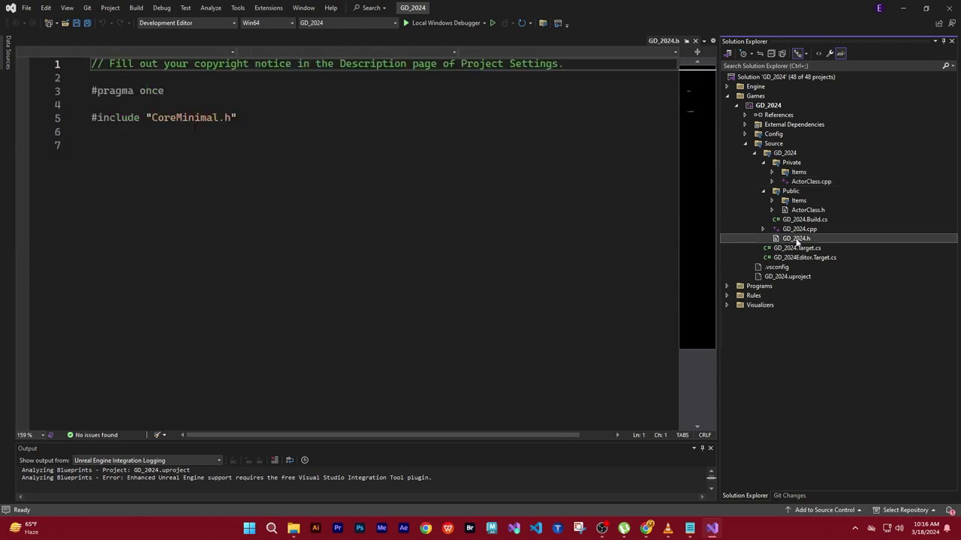
click(810, 181)
click(771, 181)
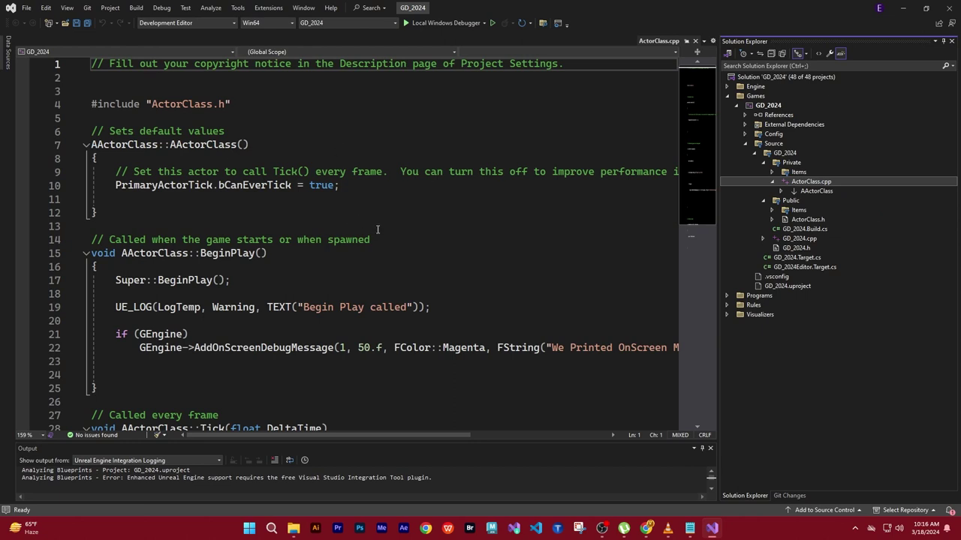
scroll(416, 235, down, 1)
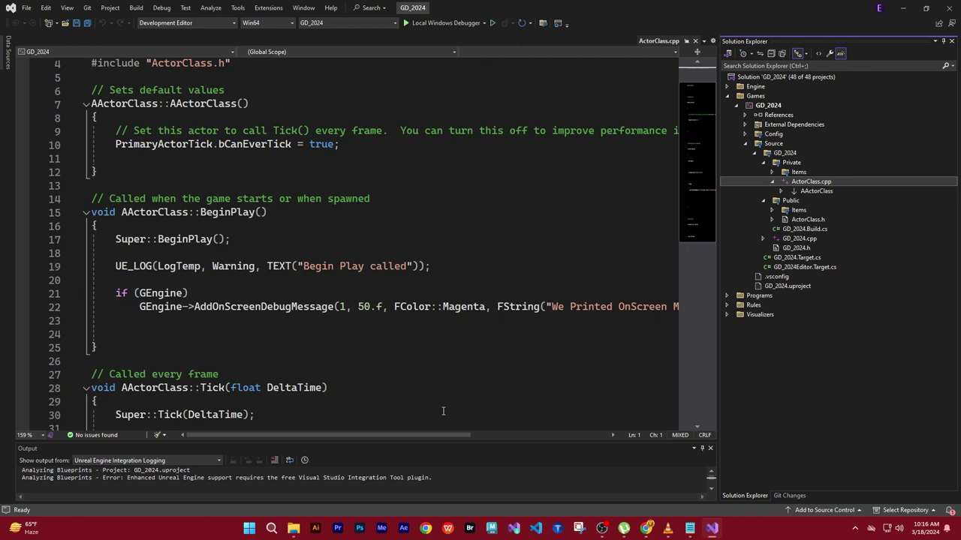
mouse_move(408, 437)
mouse_down()
mouse_move(525, 438)
mouse_move(436, 445)
mouse_move(581, 444)
mouse_move(332, 442)
mouse_up()
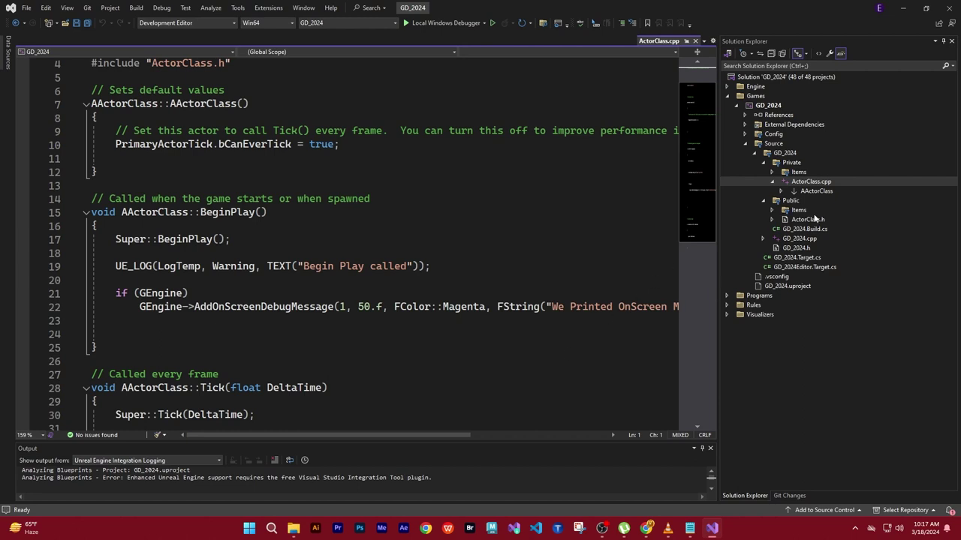
click(801, 239)
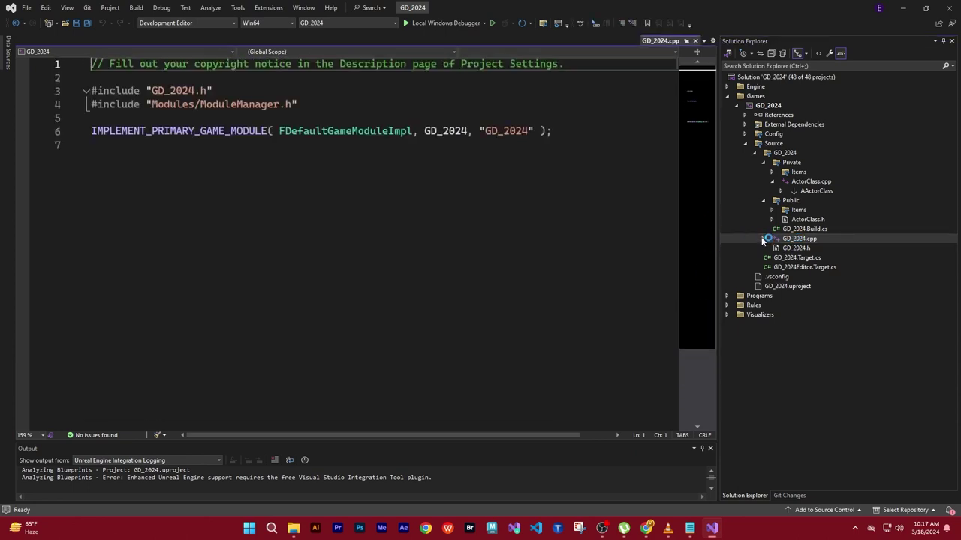
click(815, 183)
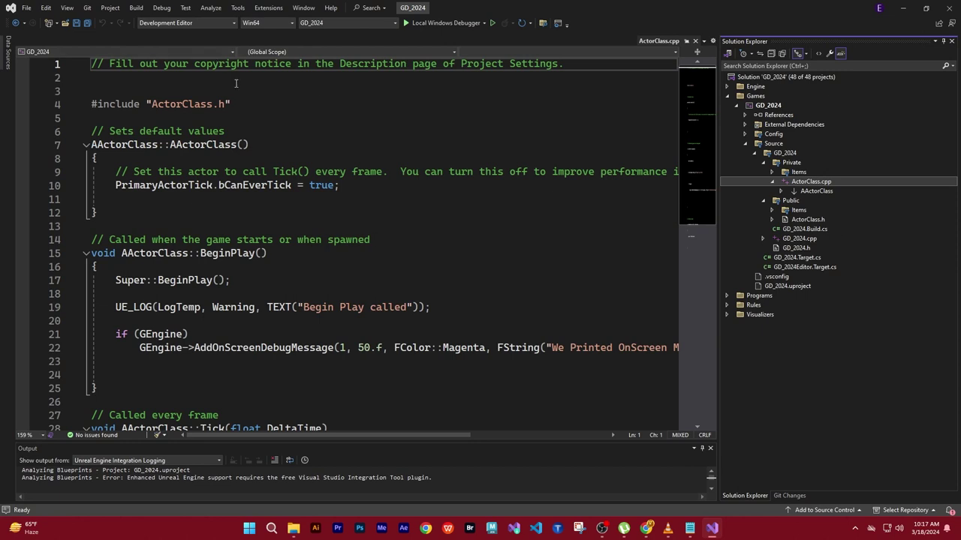
Resize the file tree and enlarge the Output window to follow the GD_2024Editor build log.
drag(717, 203, 564, 203)
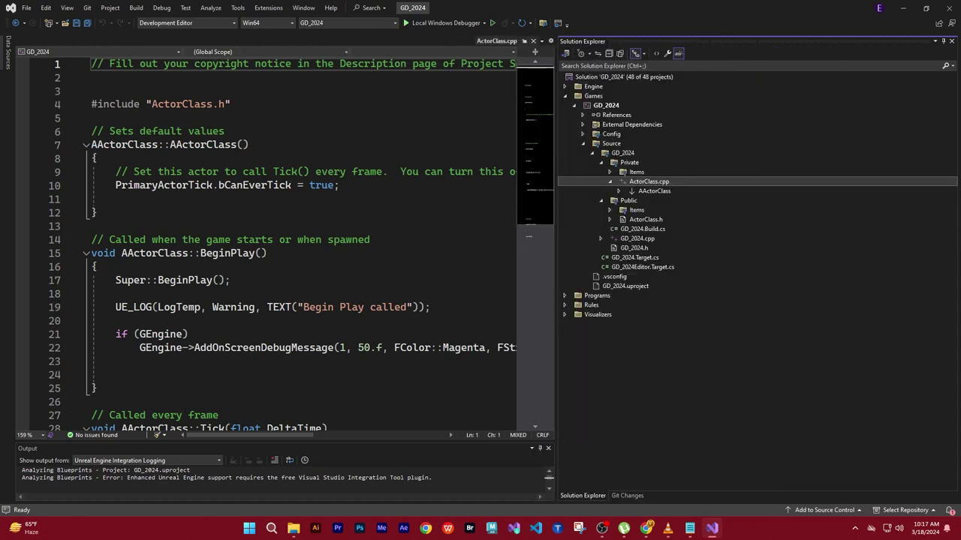
drag(555, 225, 670, 226)
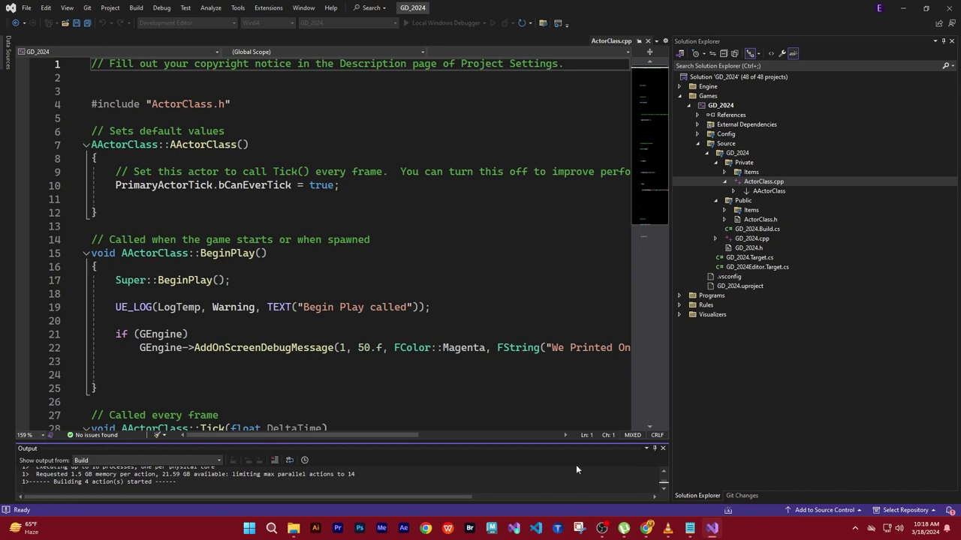
drag(547, 441, 554, 277)
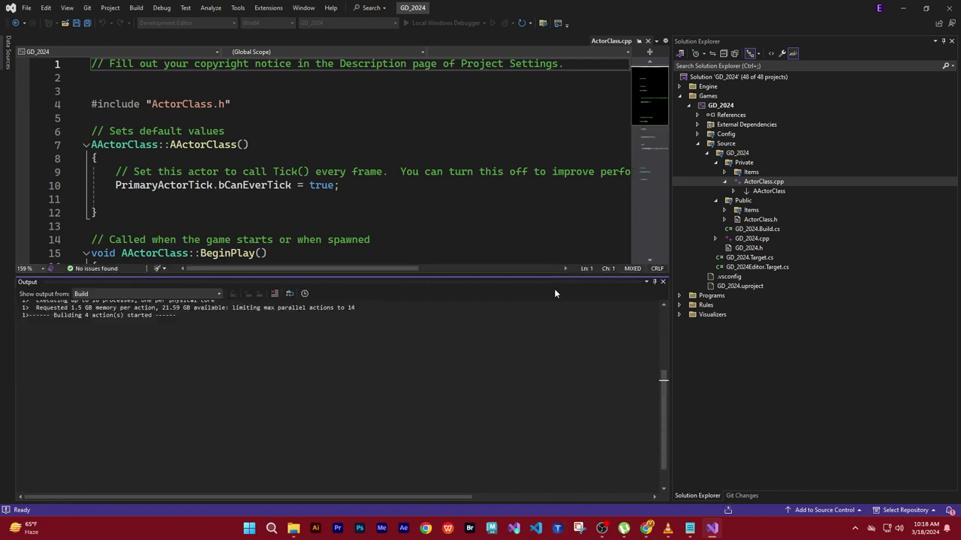
scroll(525, 350, up, 2)
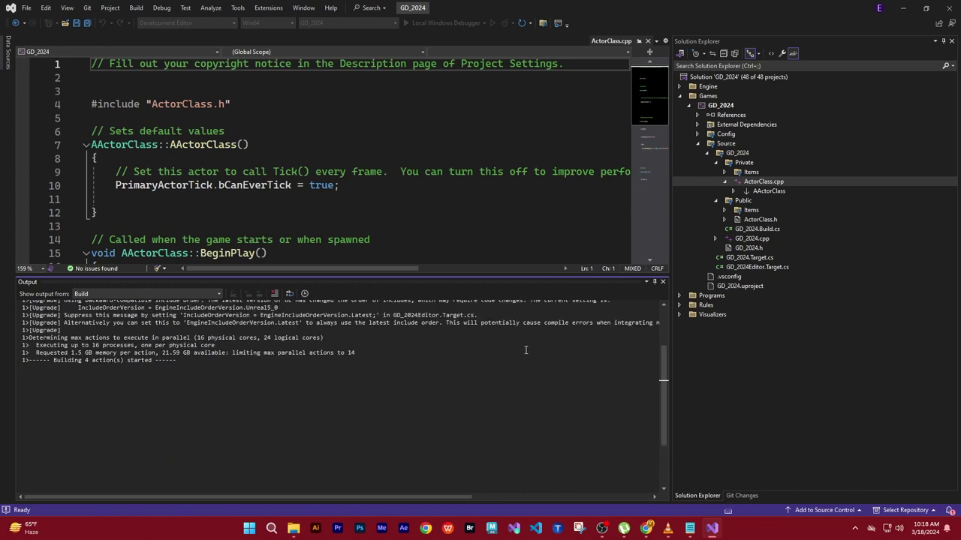
scroll(526, 349, up, 2)
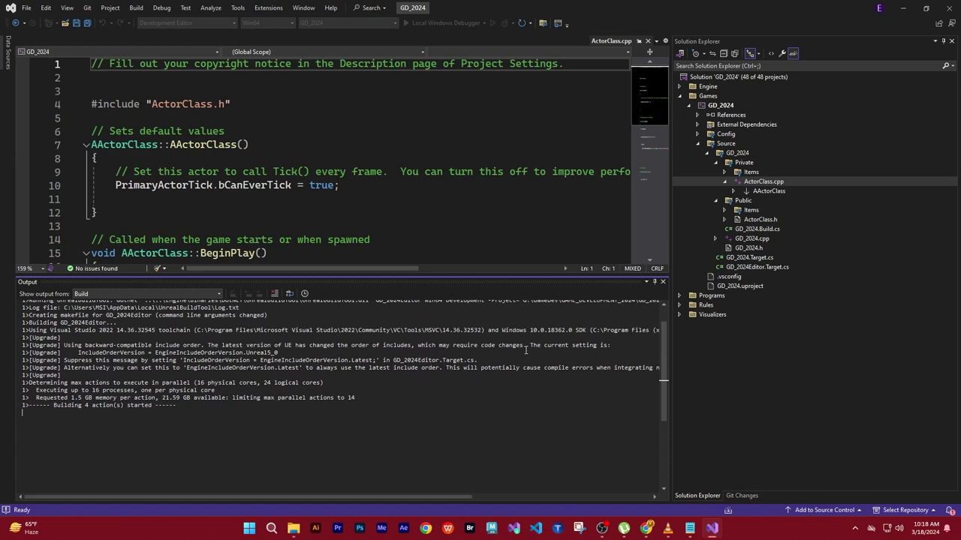
scroll(526, 349, up, 2)
scroll(529, 349, down, 6)
scroll(529, 350, up, 2)
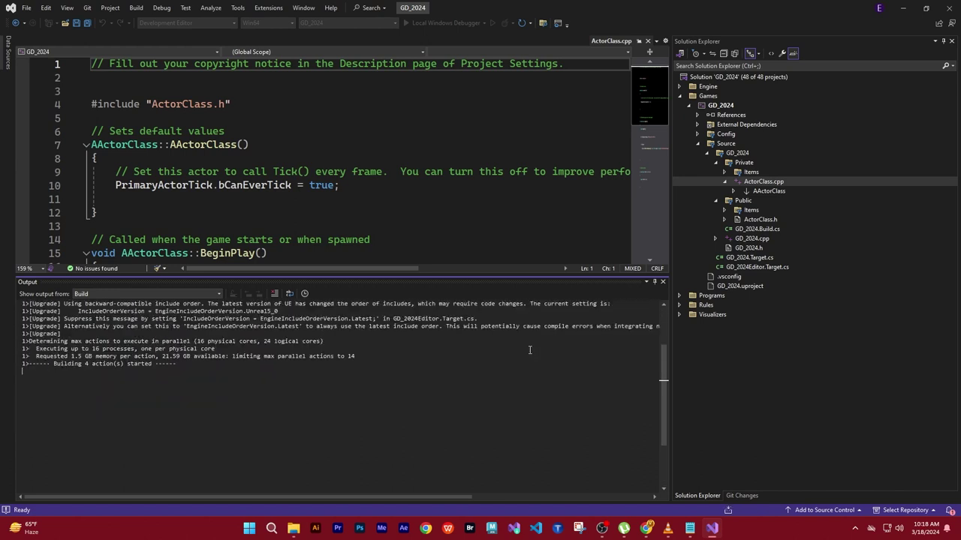
scroll(529, 349, up, 4)
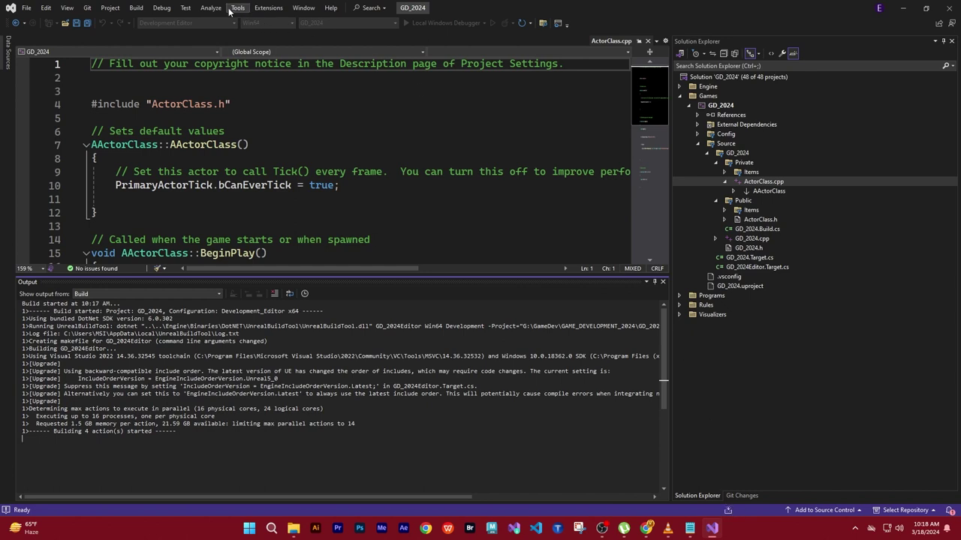
Open the Debug menu, then dismiss it while the Unreal Editor loads GD_2024.
click(169, 10)
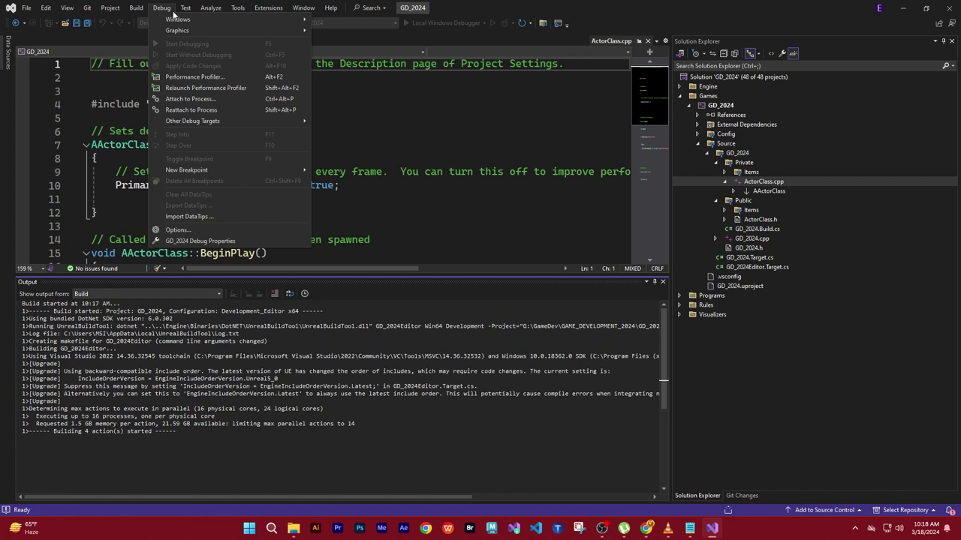
click(530, 462)
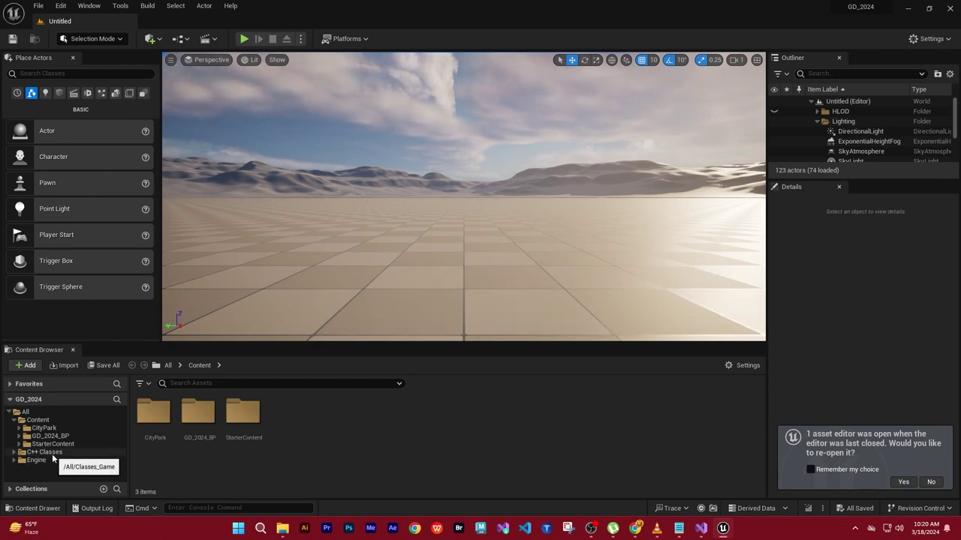
Browse C++ Classes > GD_2024 > Public and select the ActorClass C++ class.
click(83, 452)
double_click(153, 412)
double_click(154, 413)
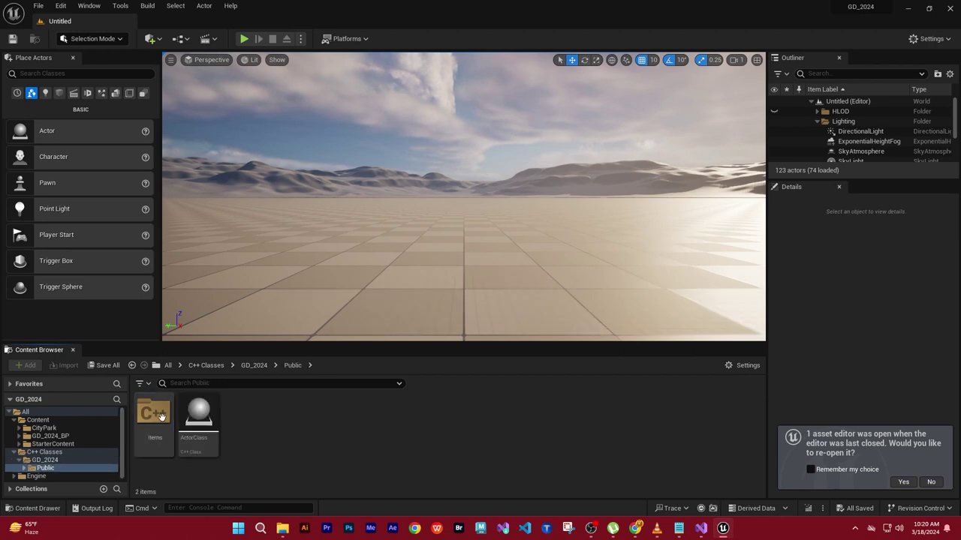
double_click(154, 413)
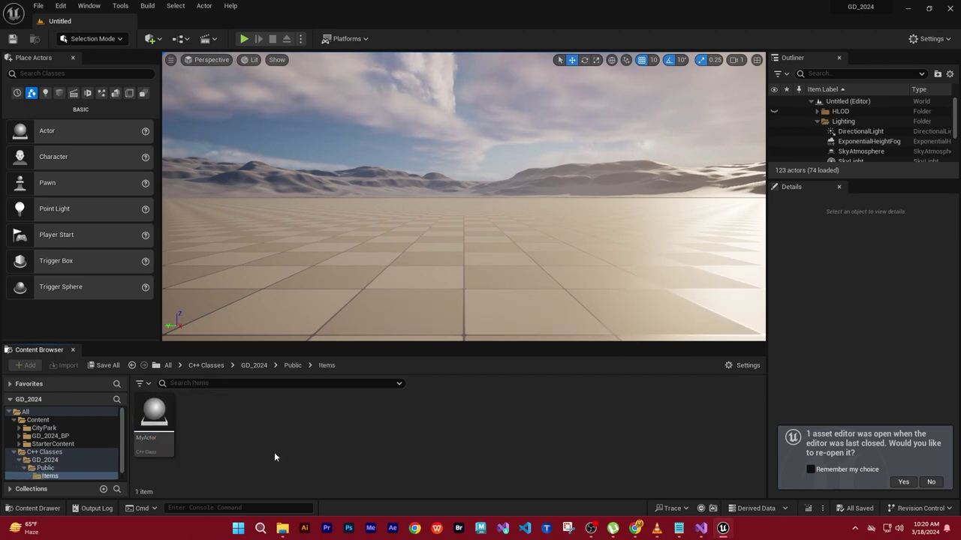
click(45, 467)
click(198, 416)
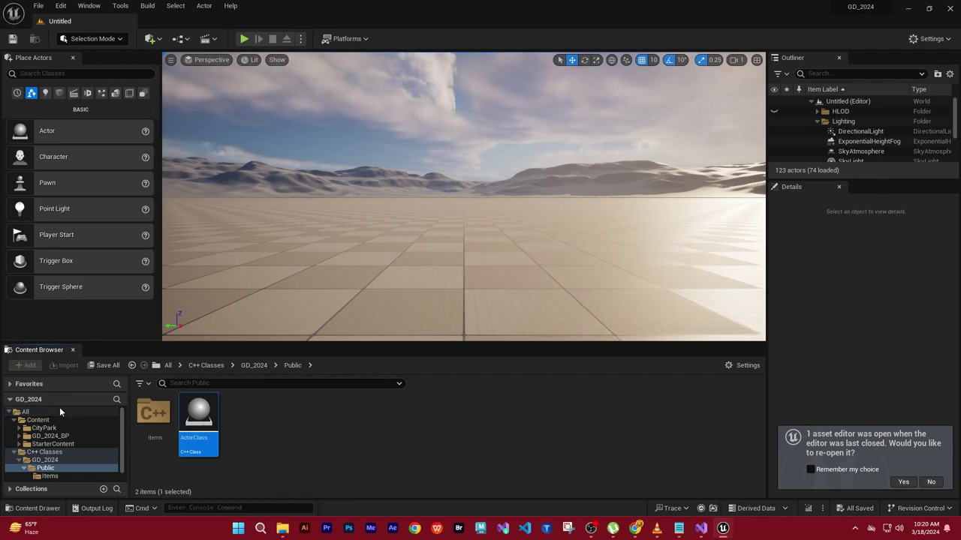
Open Content > GD_2024_BP > ActorClass and open the BP_ActorClass Blueprint.
click(38, 420)
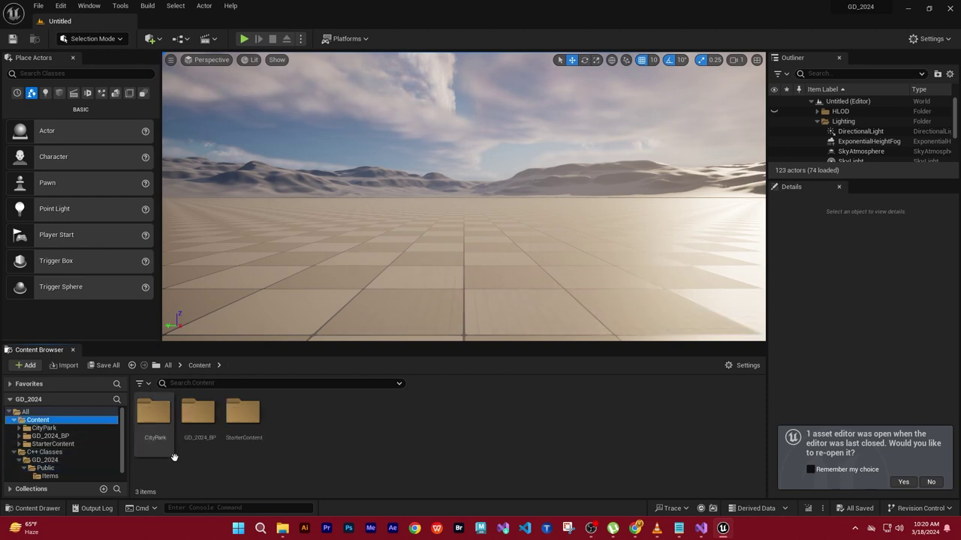
double_click(200, 415)
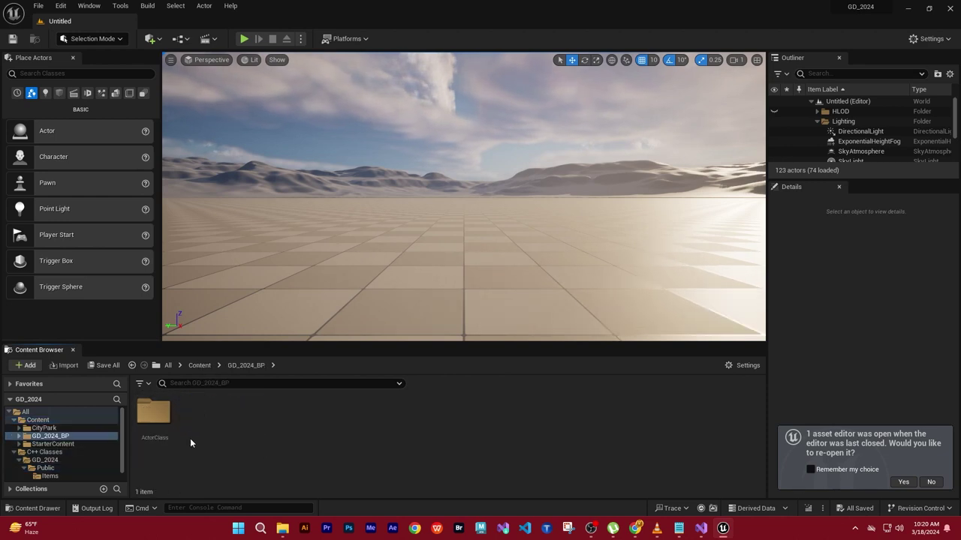
double_click(159, 413)
click(169, 424)
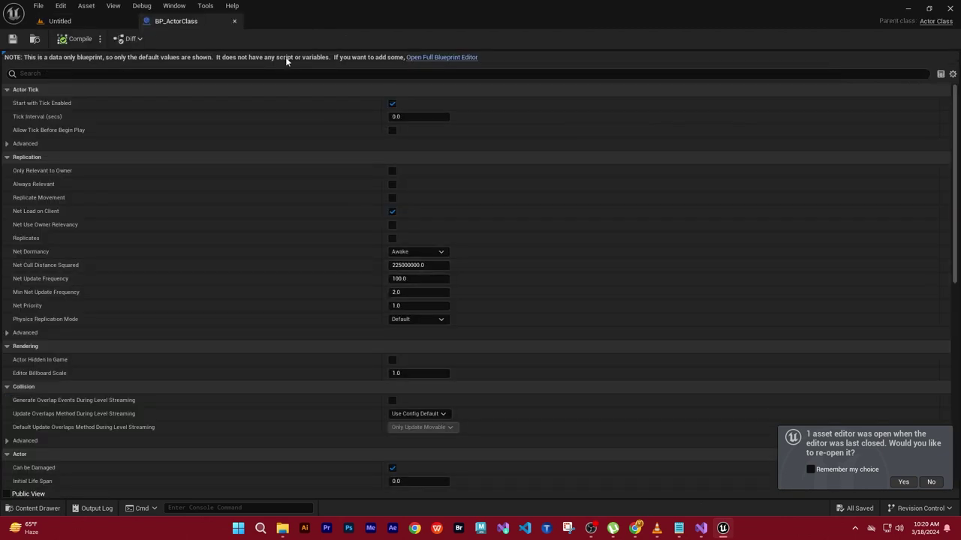
Open BP_ActorClass in the full Blueprint editor and orbit its Viewport preview.
click(431, 59)
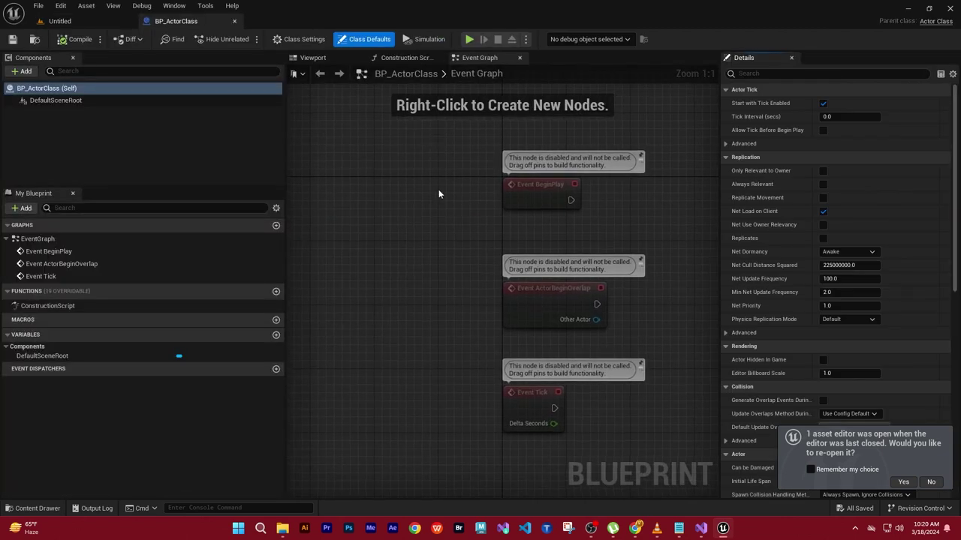
click(315, 60)
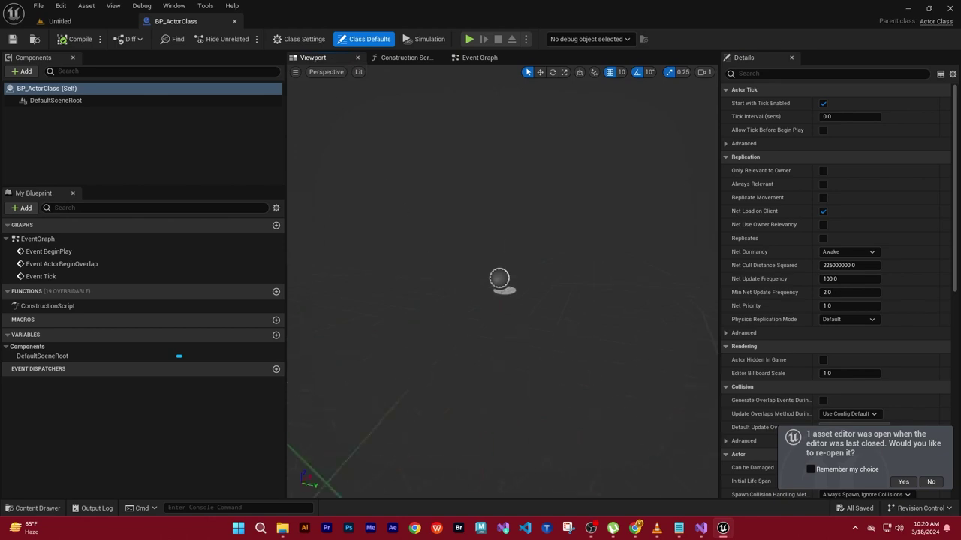
mouse_move(433, 316)
mouse_down()
mouse_move(496, 330)
mouse_move(481, 323)
mouse_up()
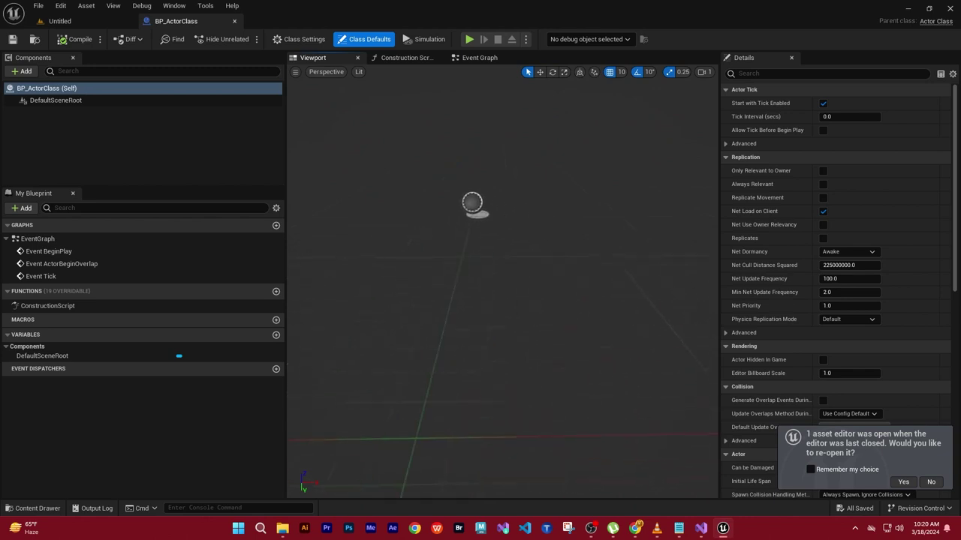
drag(480, 323, 297, 63)
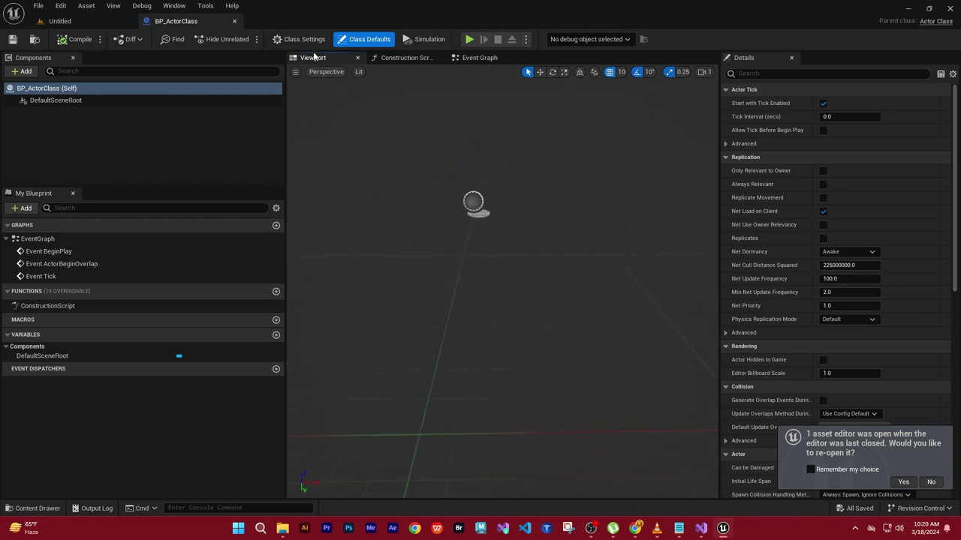
Go back to the Event Graph and centre its three event nodes.
click(405, 58)
click(476, 58)
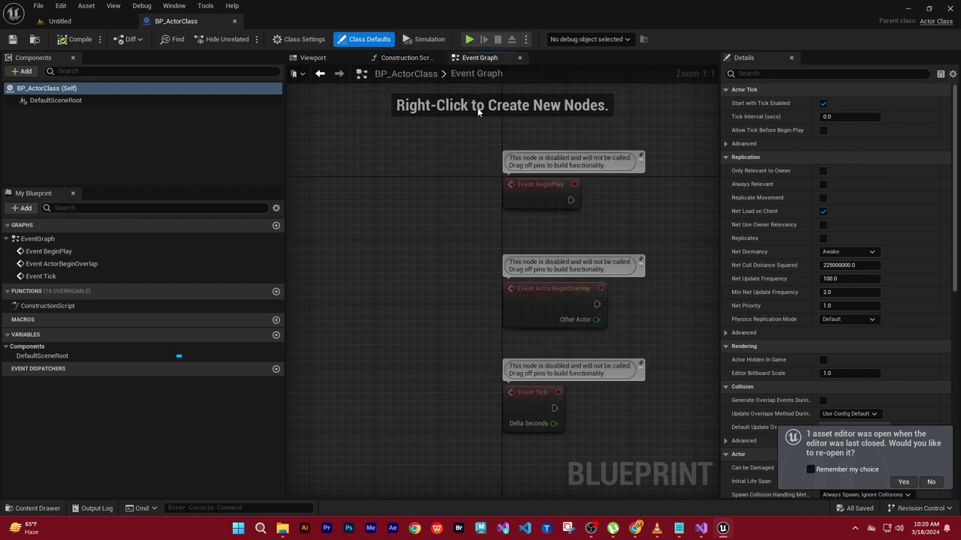
scroll(508, 197, down, 2)
scroll(512, 206, down, 1)
scroll(512, 206, down, 1)
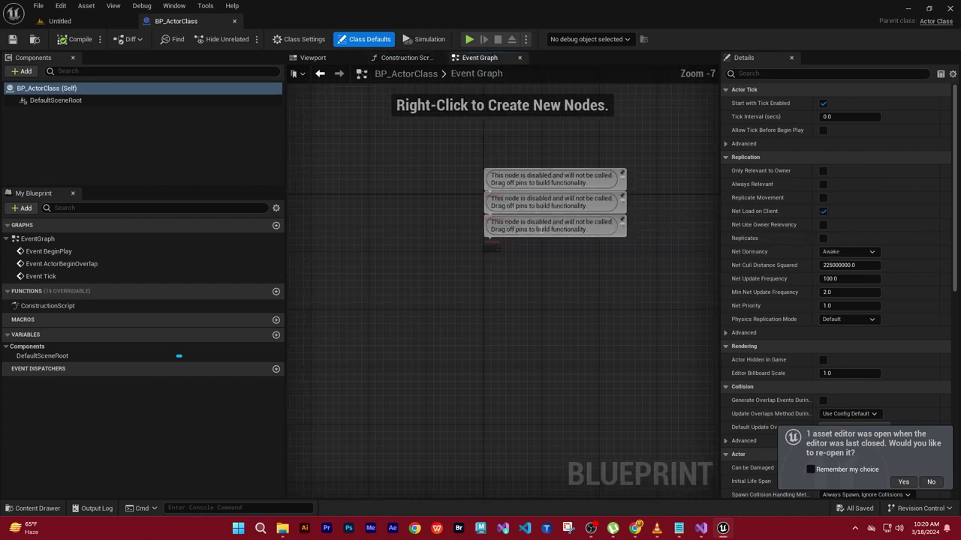
scroll(542, 229, down, 1)
right_drag(575, 287, 575, 367)
scroll(574, 367, up, 1)
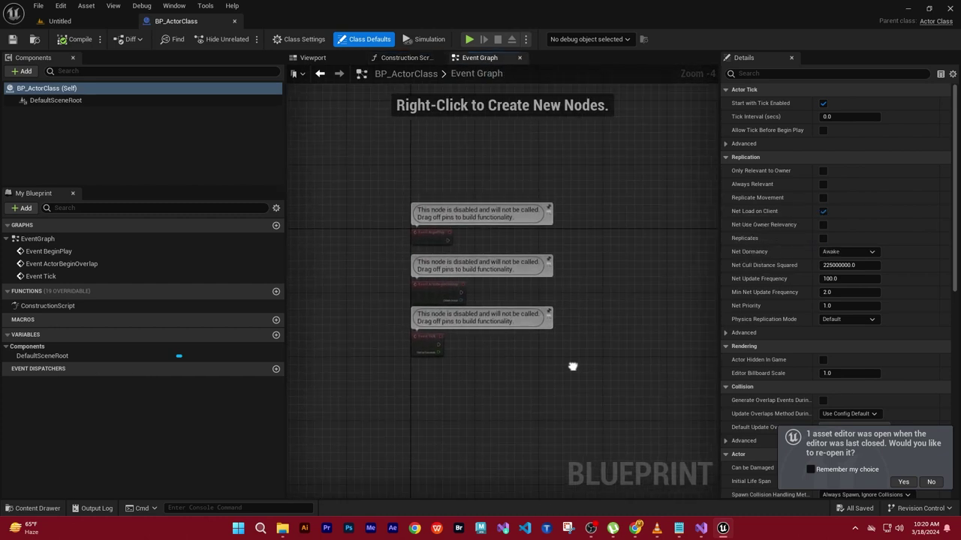
In the level editor, enlarge the Content Browser, browse C++ Classes, Public, Items and Engine, then return to Visual Studio.
click(73, 21)
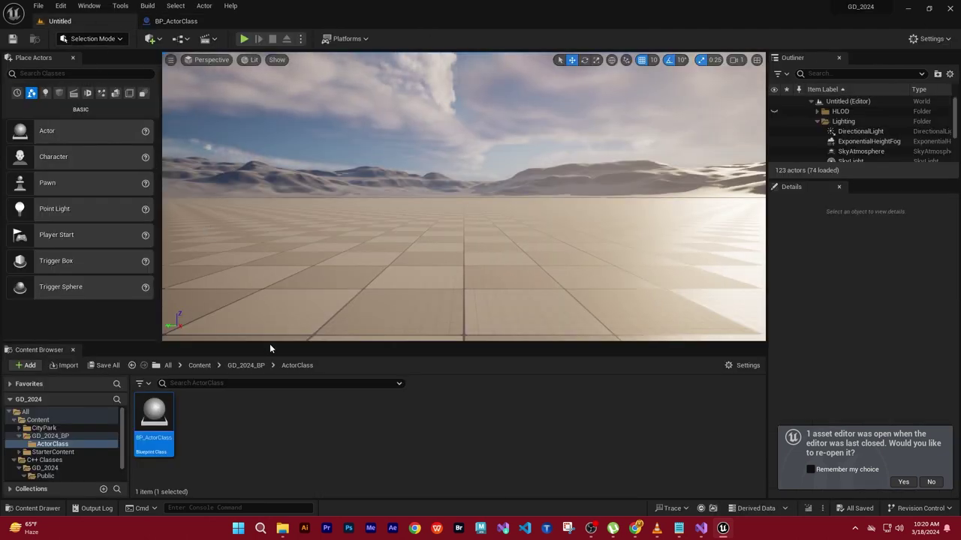
drag(270, 344, 270, 283)
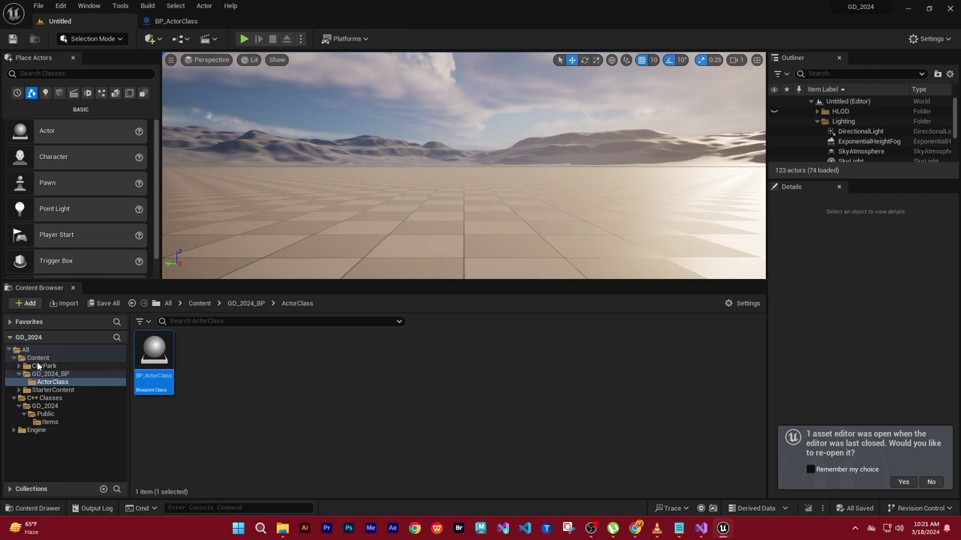
click(37, 358)
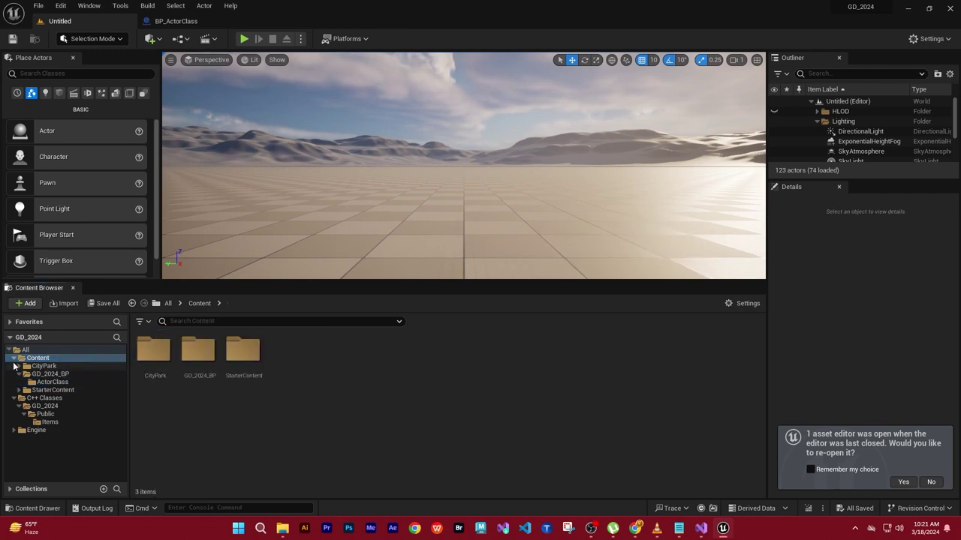
click(13, 358)
click(42, 366)
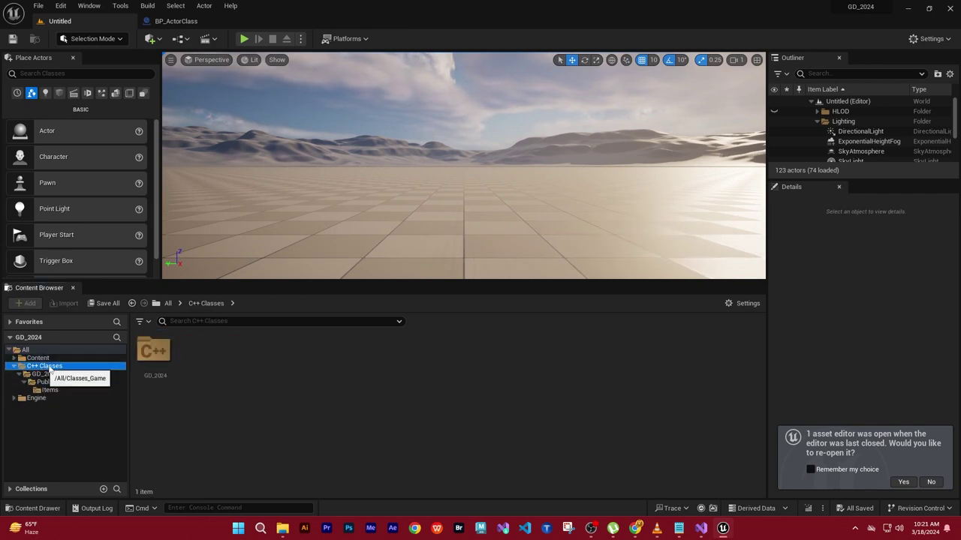
click(44, 382)
click(44, 390)
click(42, 398)
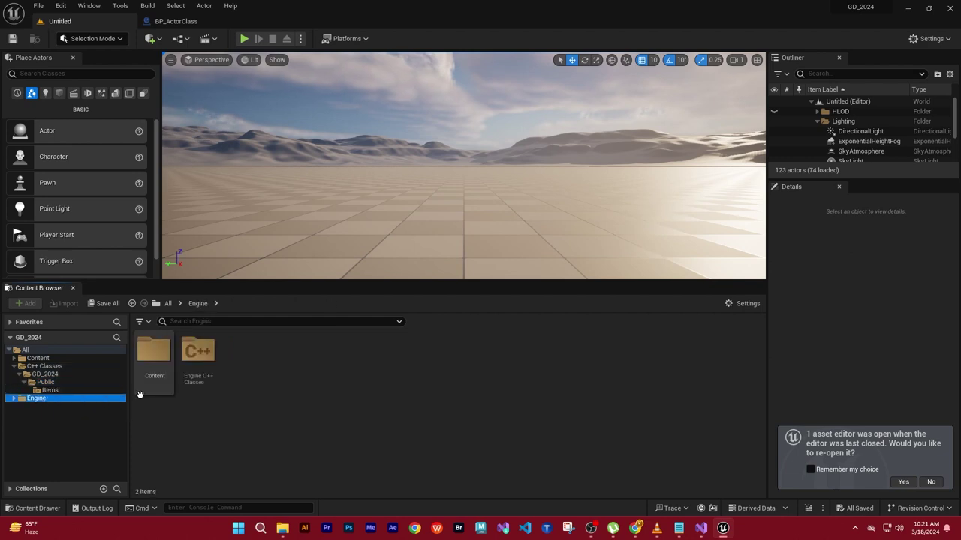
click(700, 528)
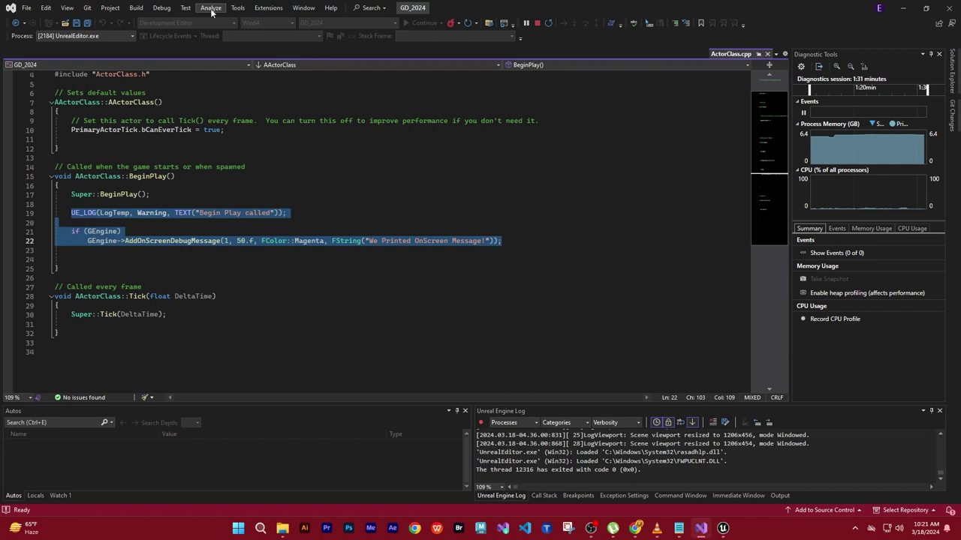
Stop the debug session and relaunch the Unreal Editor with F5 from ActorClass.cpp.
click(159, 9)
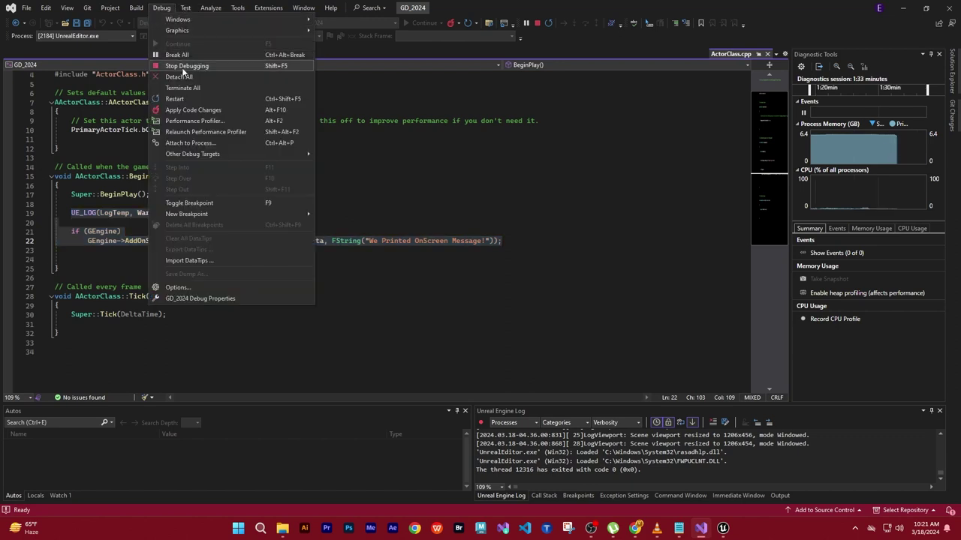
click(184, 66)
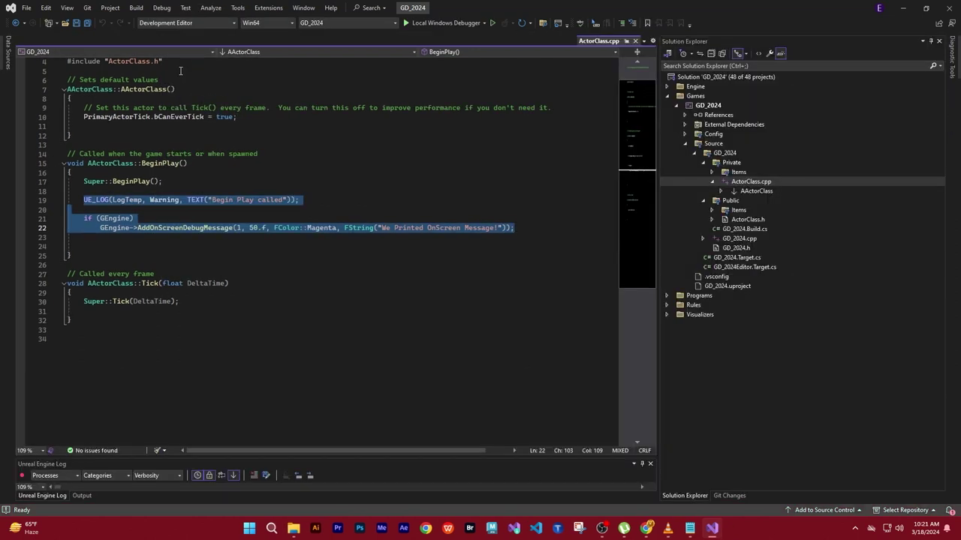
click(292, 333)
click(309, 360)
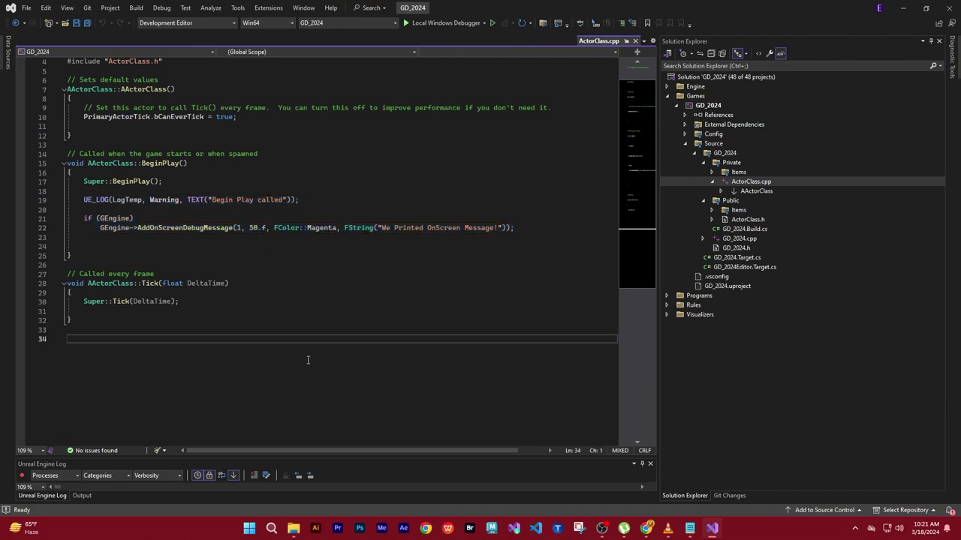
key(F5)
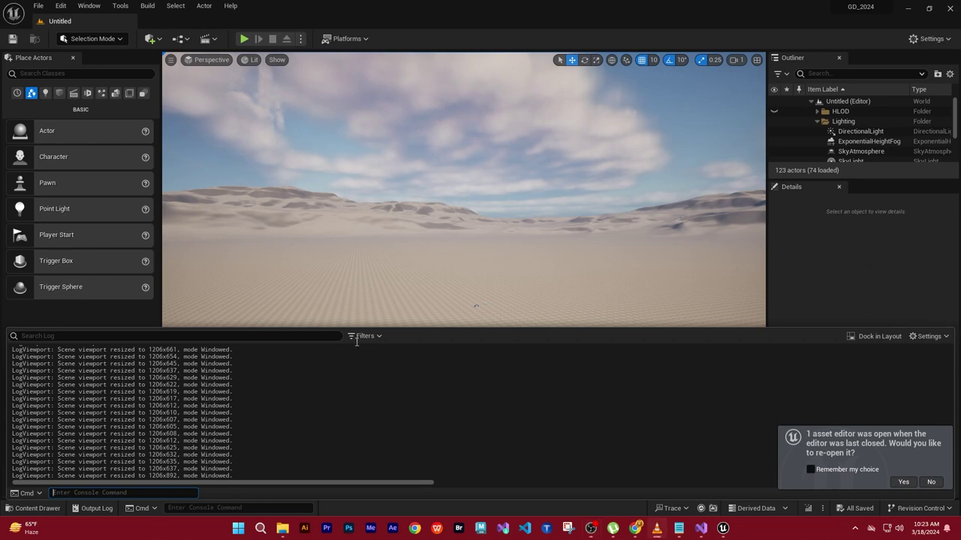
Below Super::Tick(DeltaTime), start typing UE_LOG(LogTemp, Warning, TEXT("DeltaTime: in ActorClass.cpp.
click(700, 529)
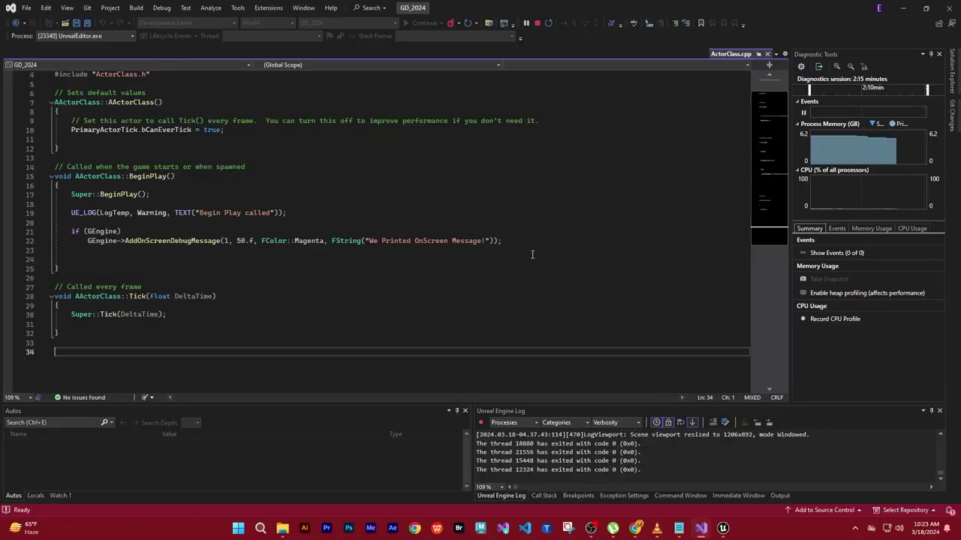
scroll(288, 303, down, 4)
scroll(290, 300, up, 4)
click(174, 315)
key(Return)
key(Return)
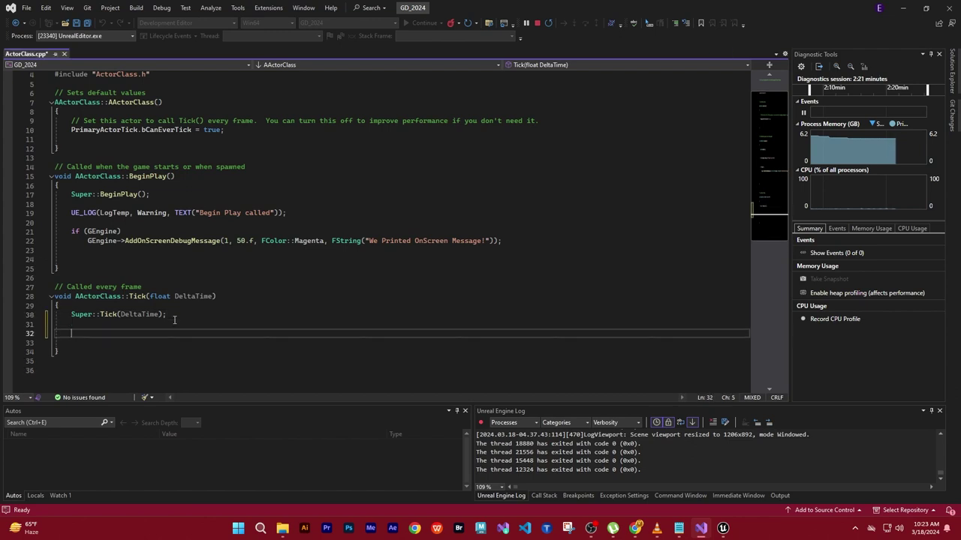
text(V)
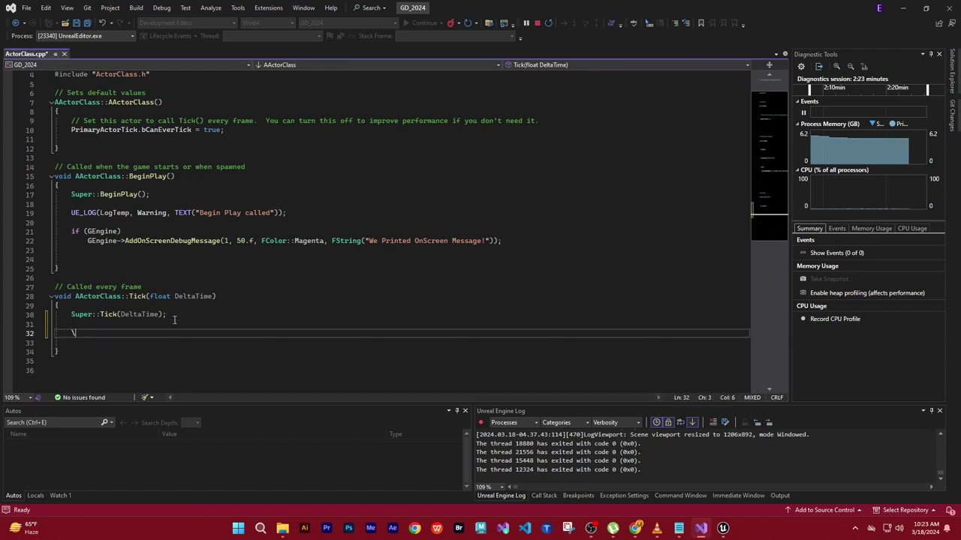
key(BackSpace)
text(UE_)
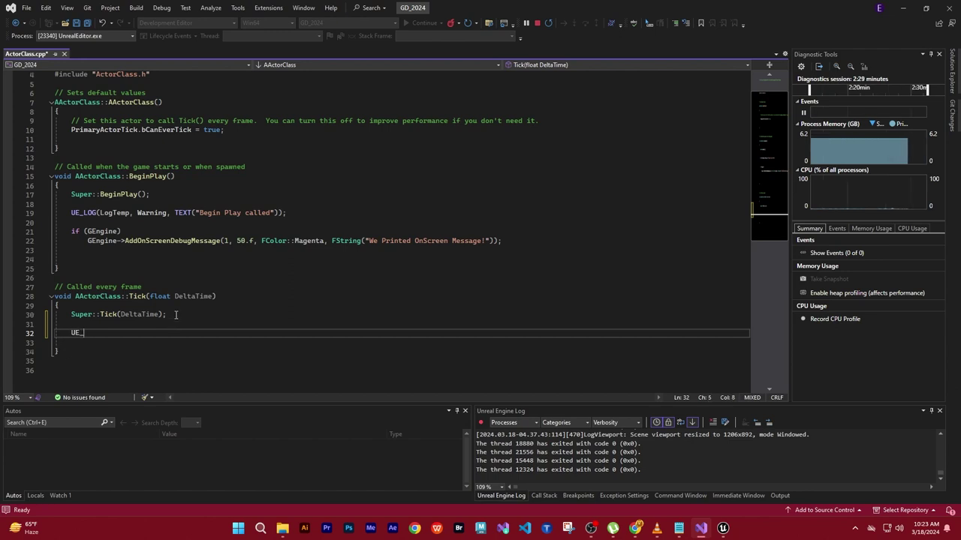
text(LOG()
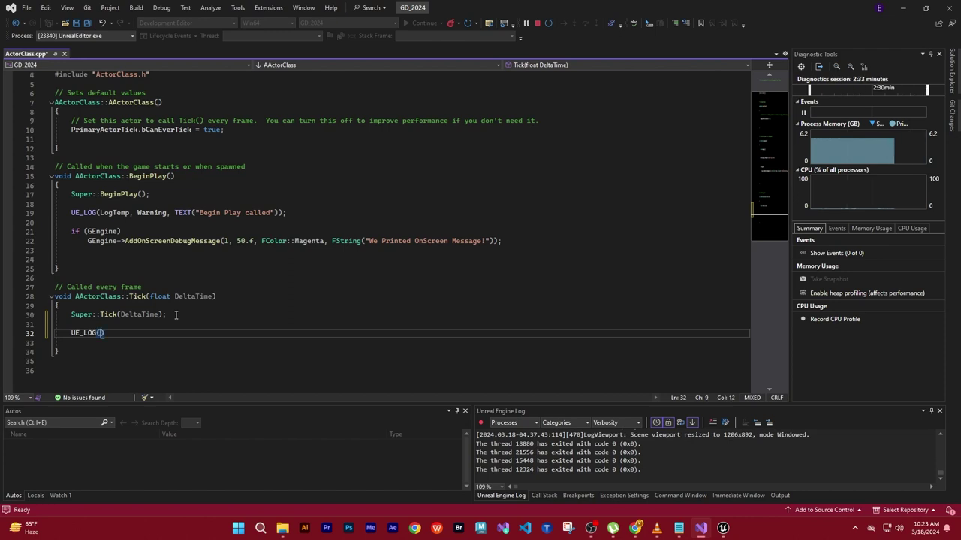
text(Log)
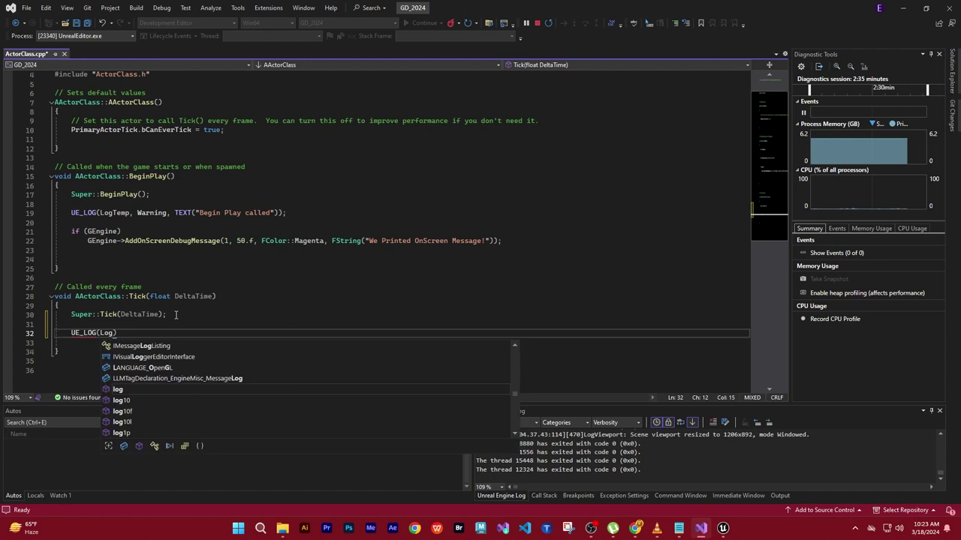
text(Temp)
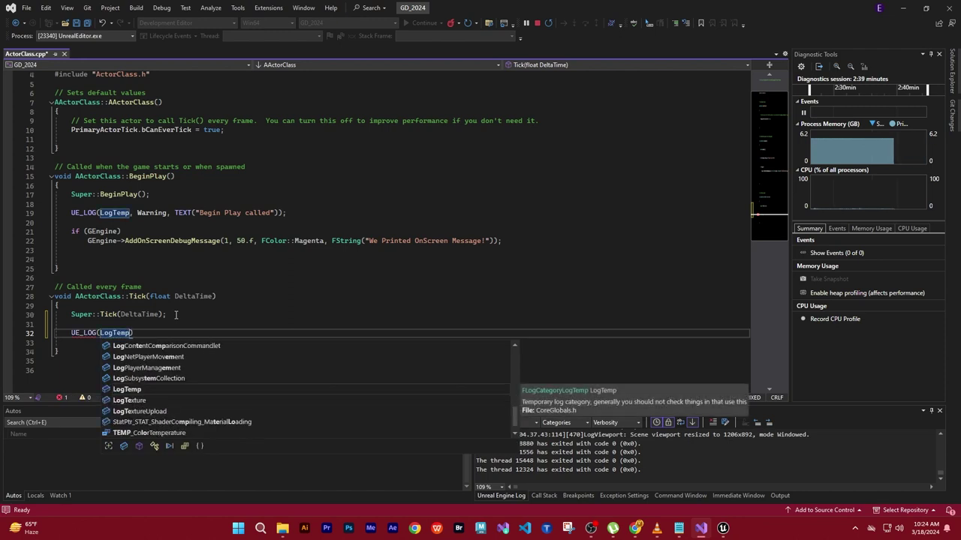
text(, Warning)
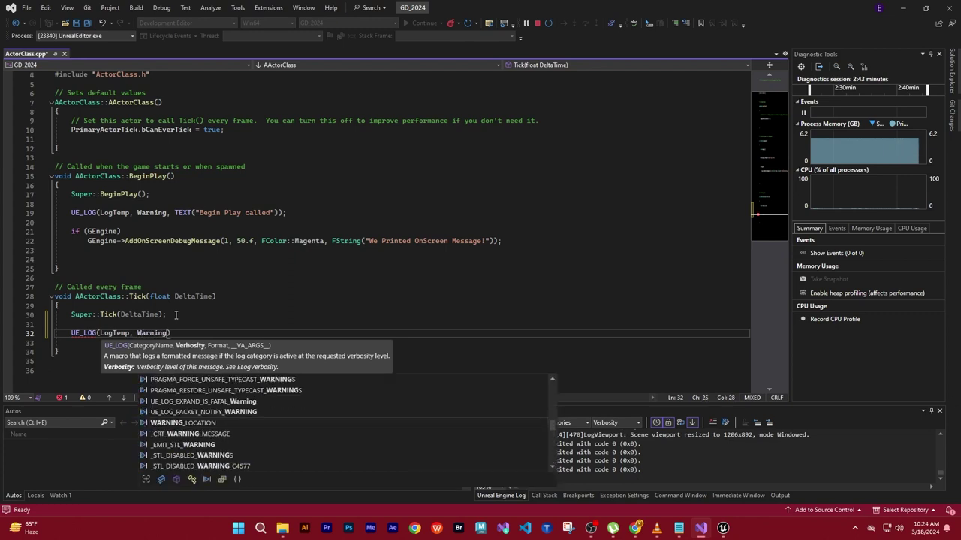
text(, )
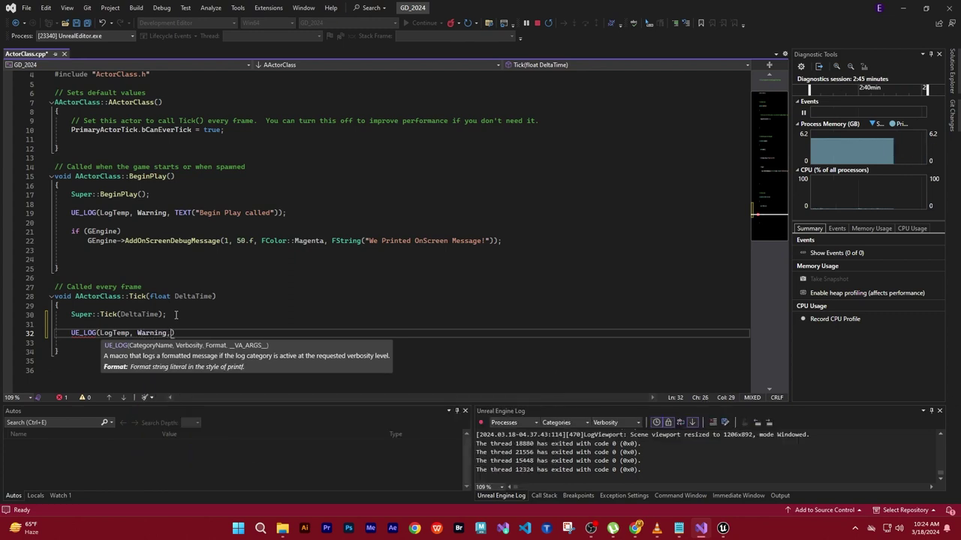
text(TEXT)
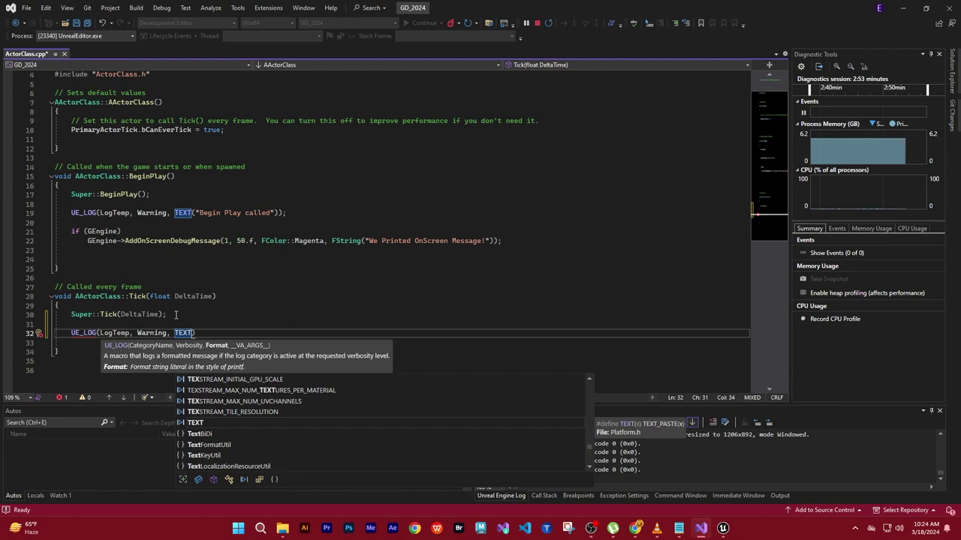
text(()
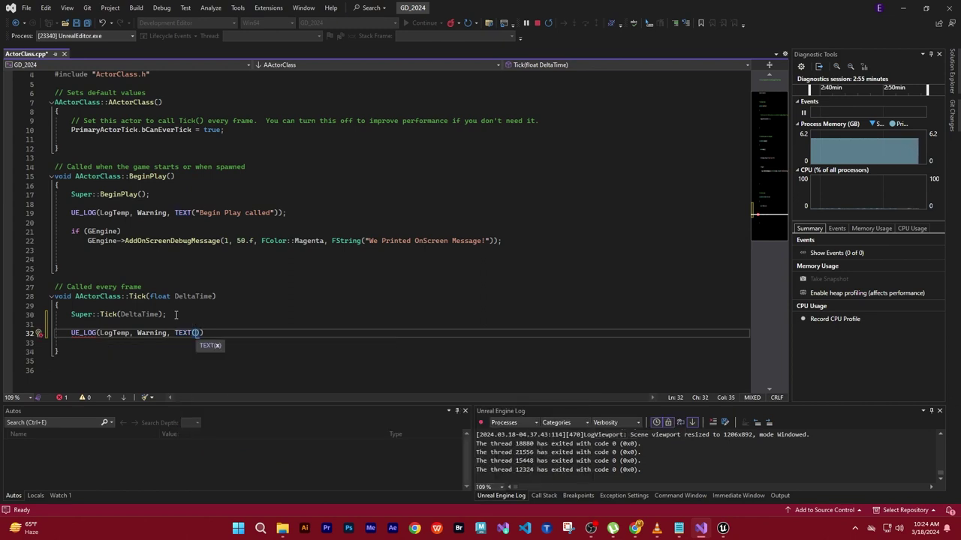
text(")
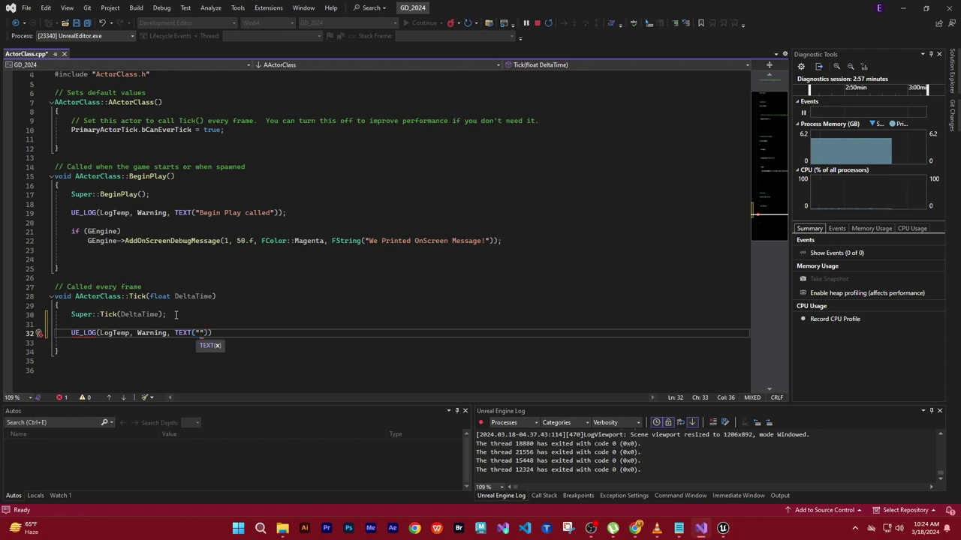
text(Del)
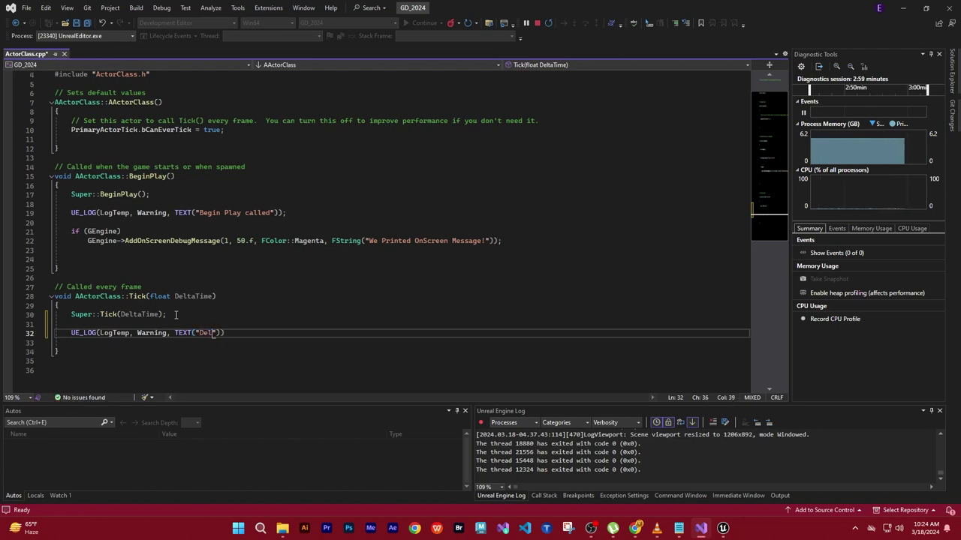
text(taTime)
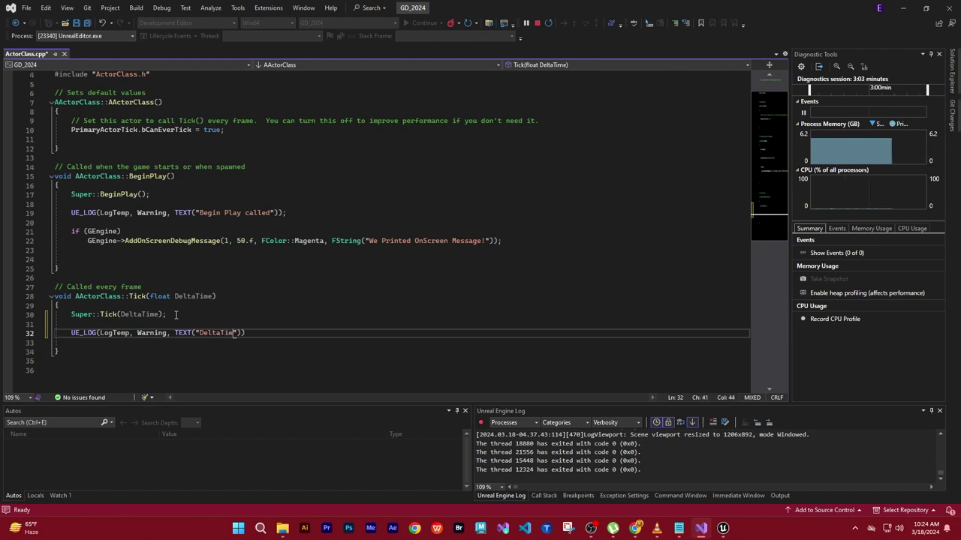
text(:)
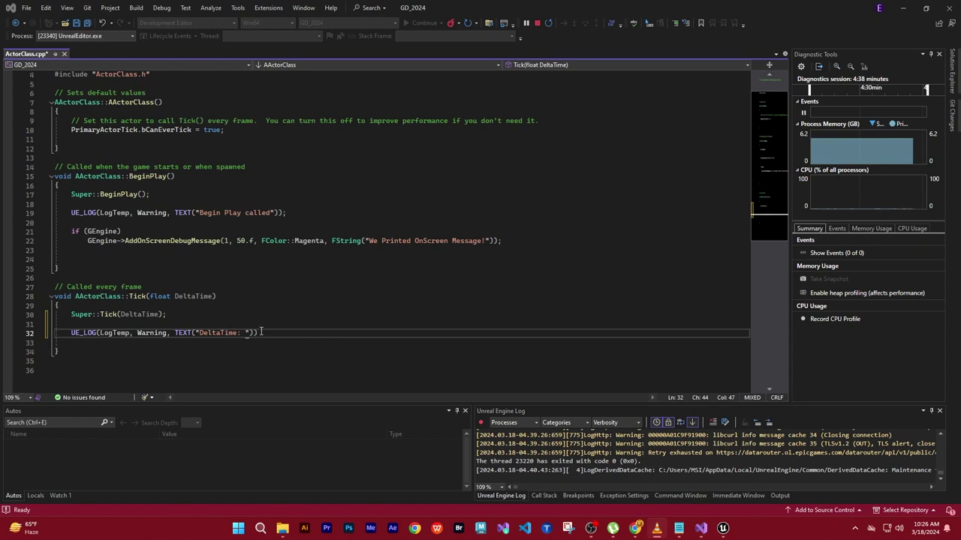
Finish the log line as TEXT("DeltaTime: %f"), DeltaTime);.
key(Right)
key(Right)
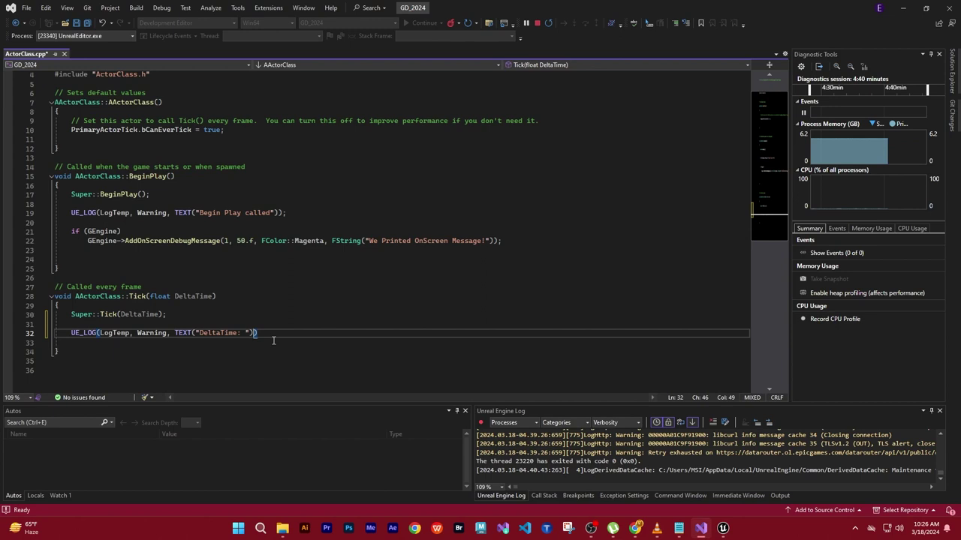
text(, )
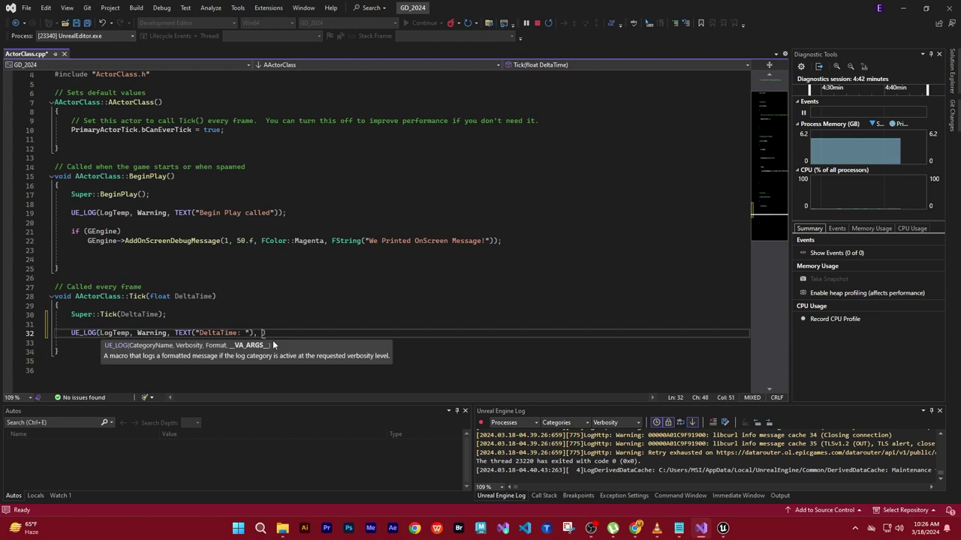
text(Delta)
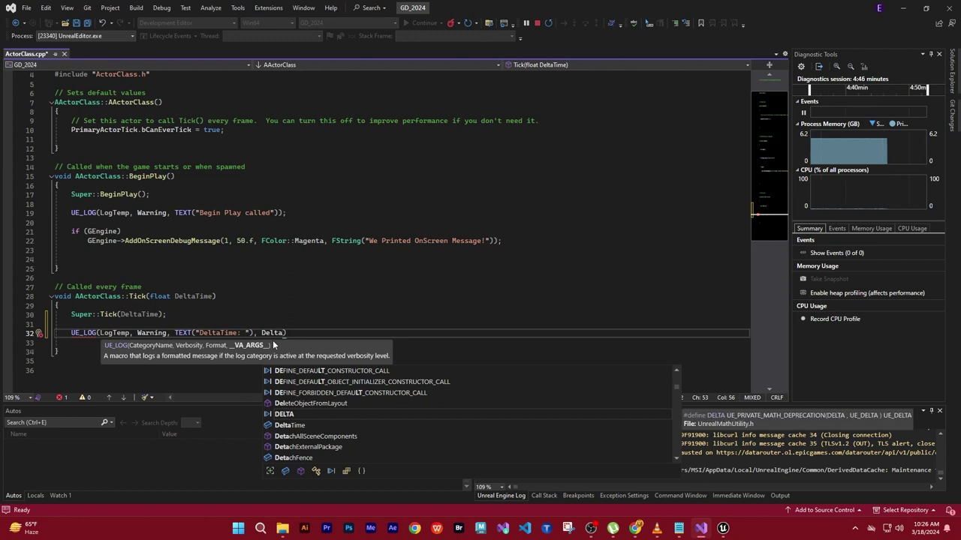
text(Time))
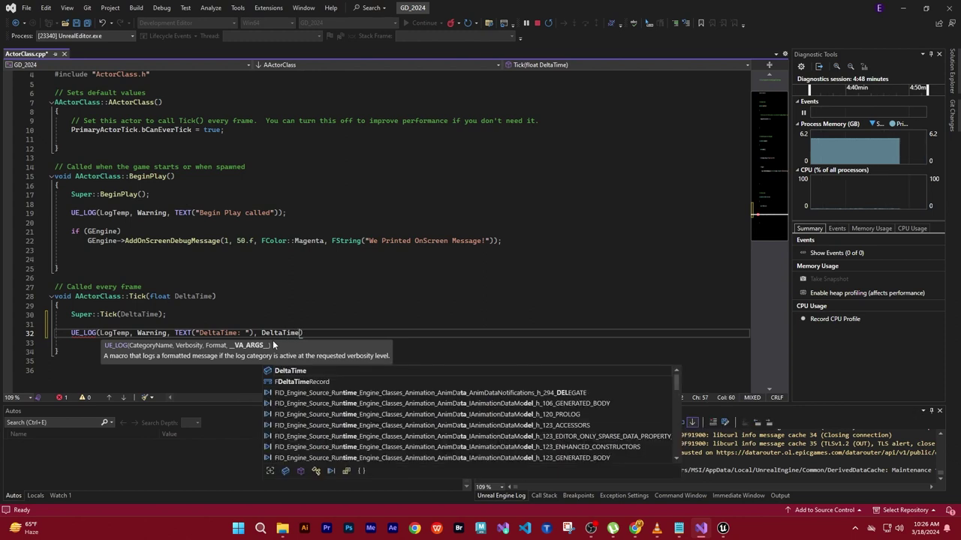
text(;)
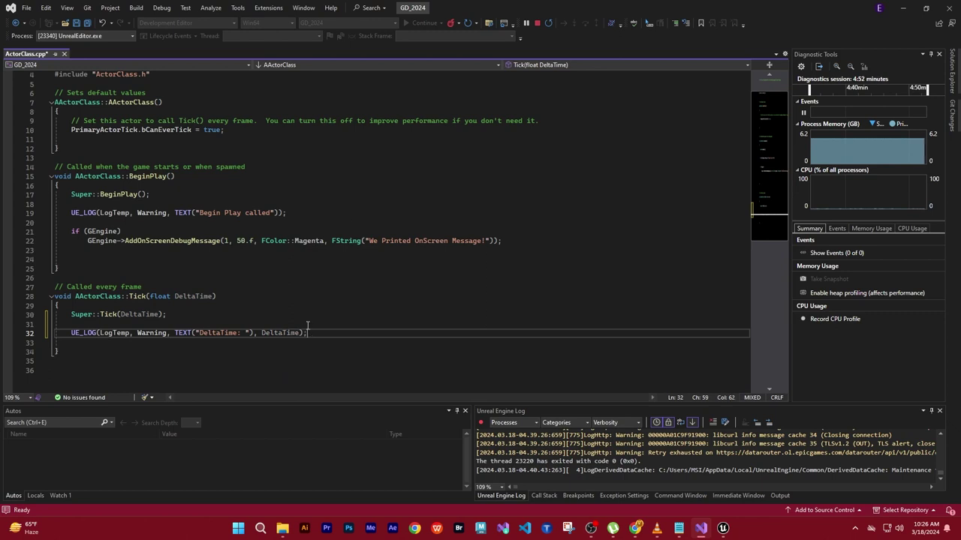
click(242, 332)
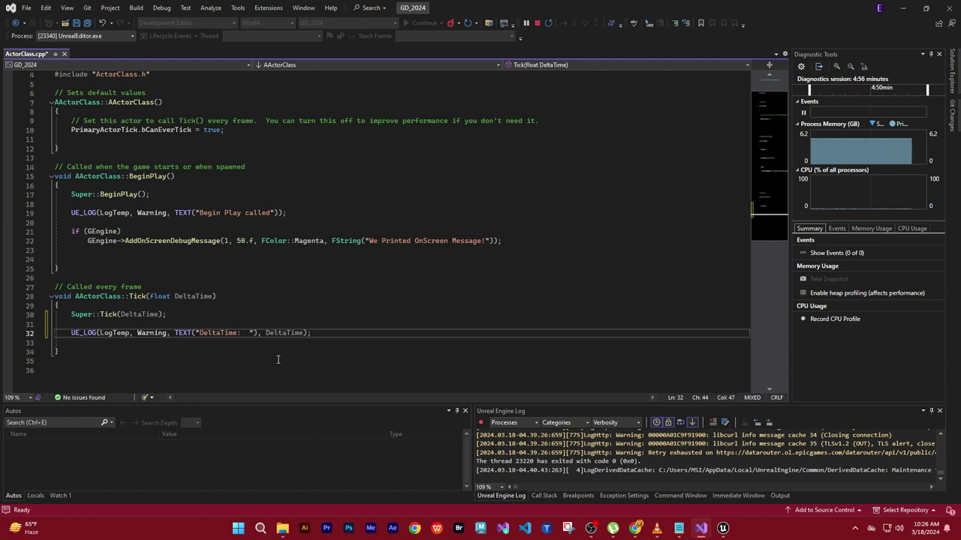
text(%f)
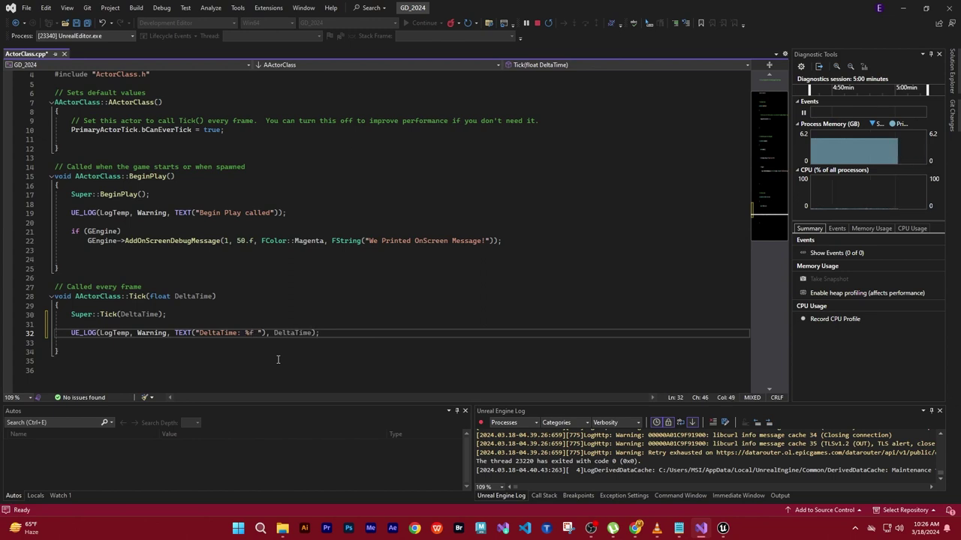
key(Right)
key(BackSpace)
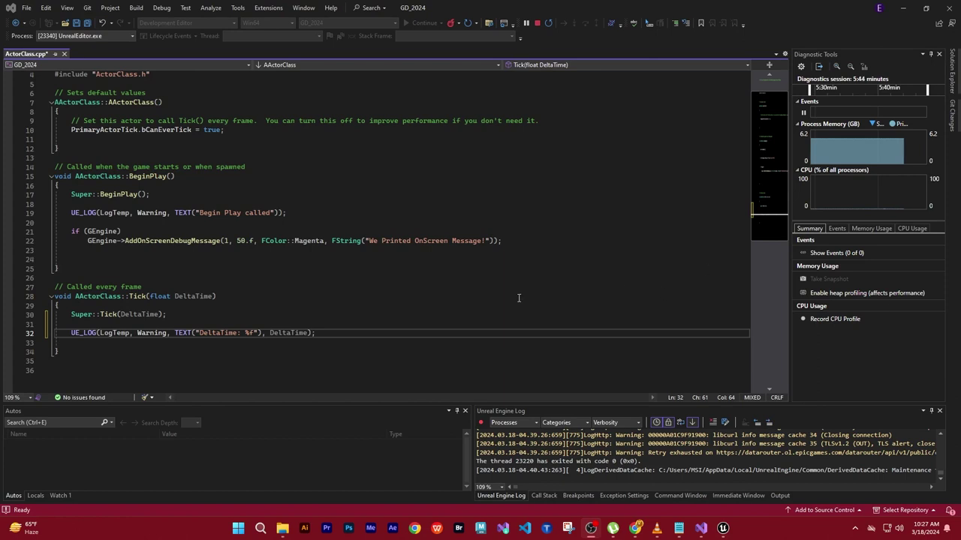
Save all modified files and switch to the Unreal Editor.
click(516, 296)
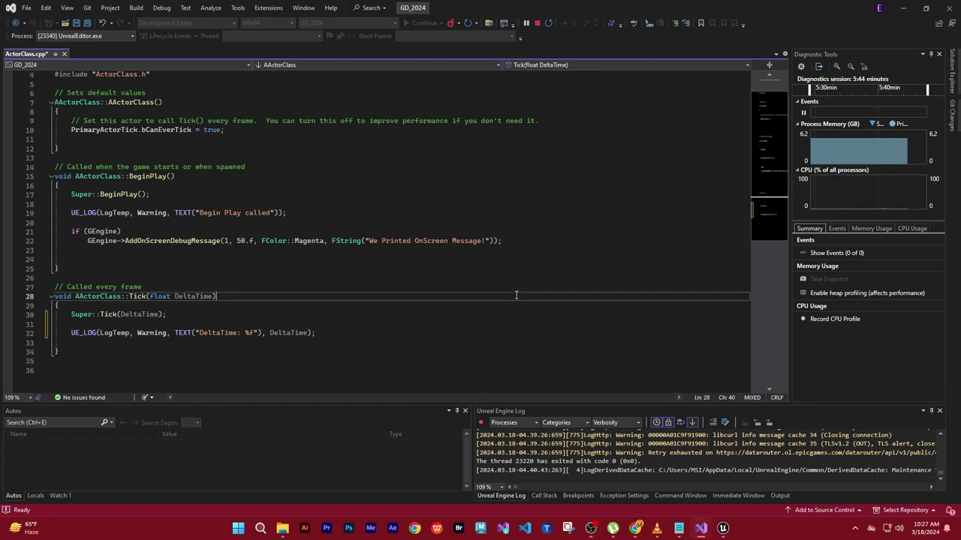
click(26, 8)
click(47, 137)
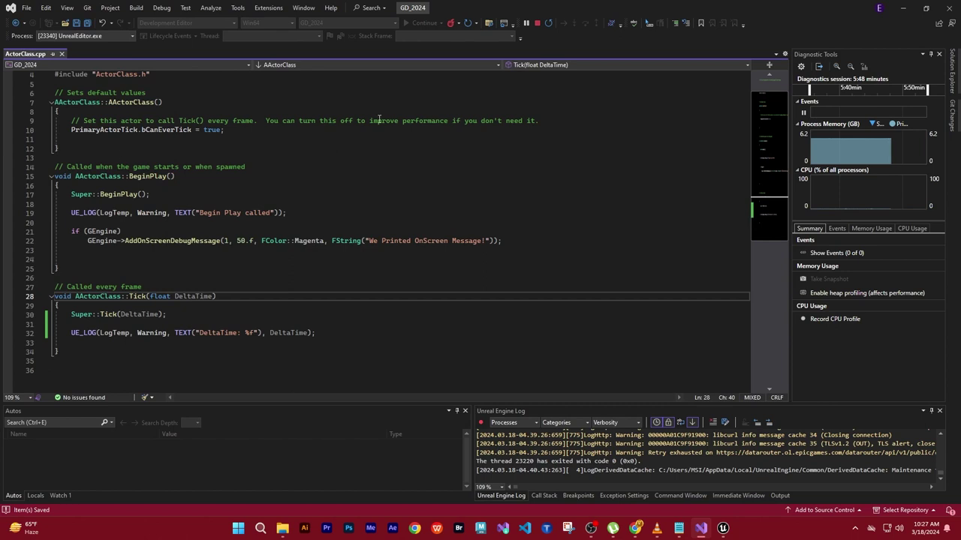
click(723, 529)
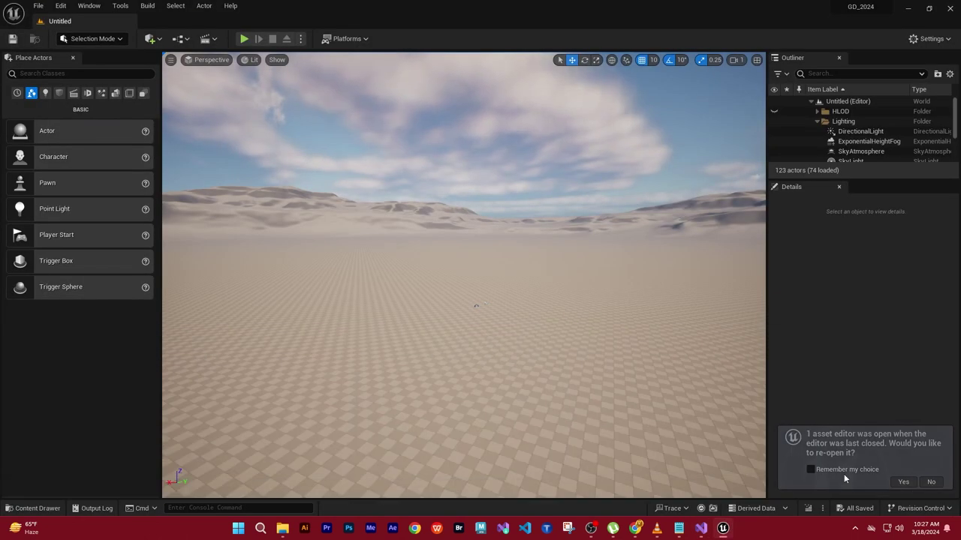
Recompile ActorClass with Live Coding, close its build console, and show the Output Log.
key(ctrl+space)
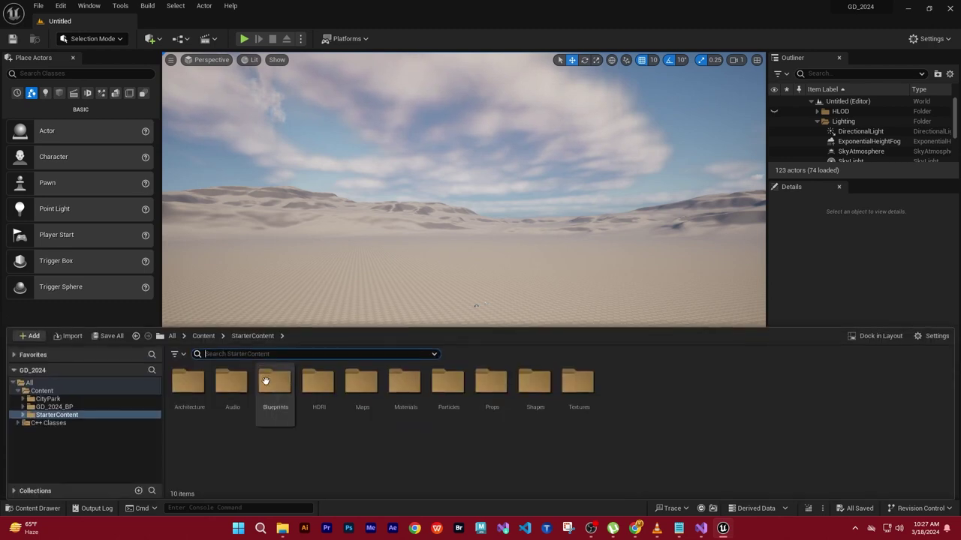
click(809, 510)
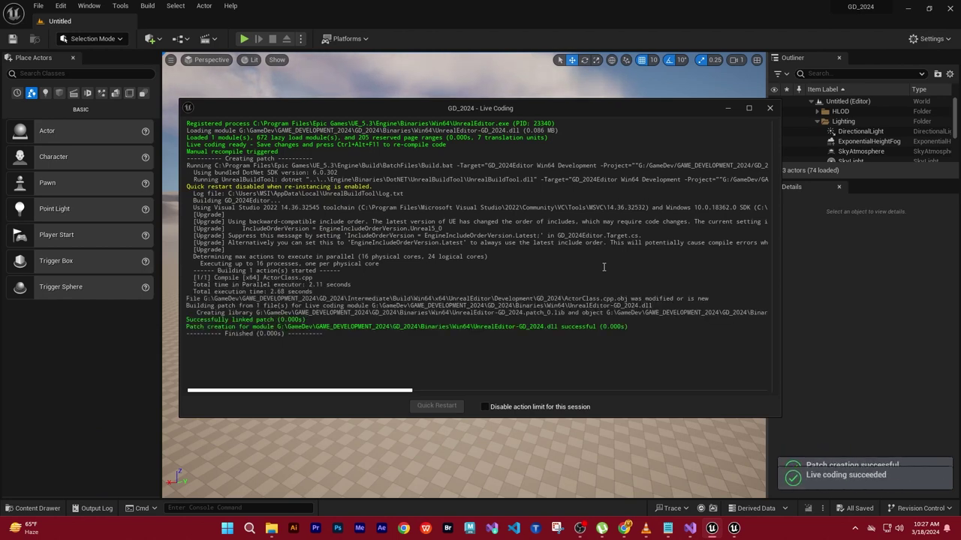
click(770, 107)
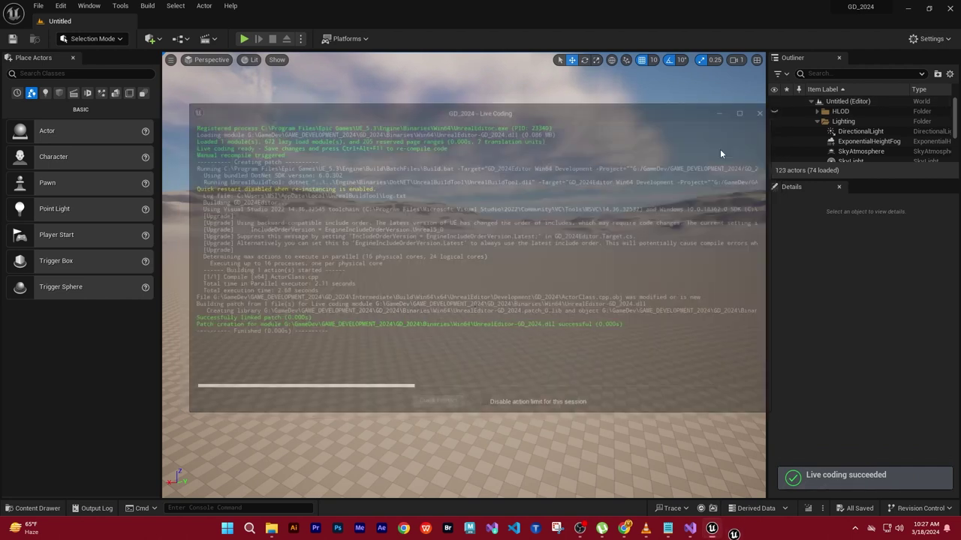
click(90, 509)
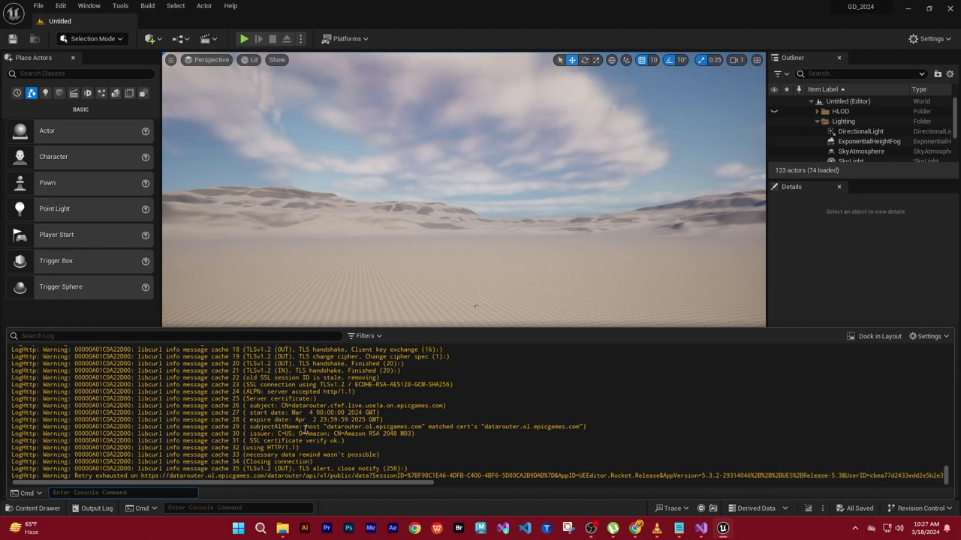
scroll(305, 431, up, 2)
scroll(305, 431, up, 3)
scroll(305, 430, up, 2)
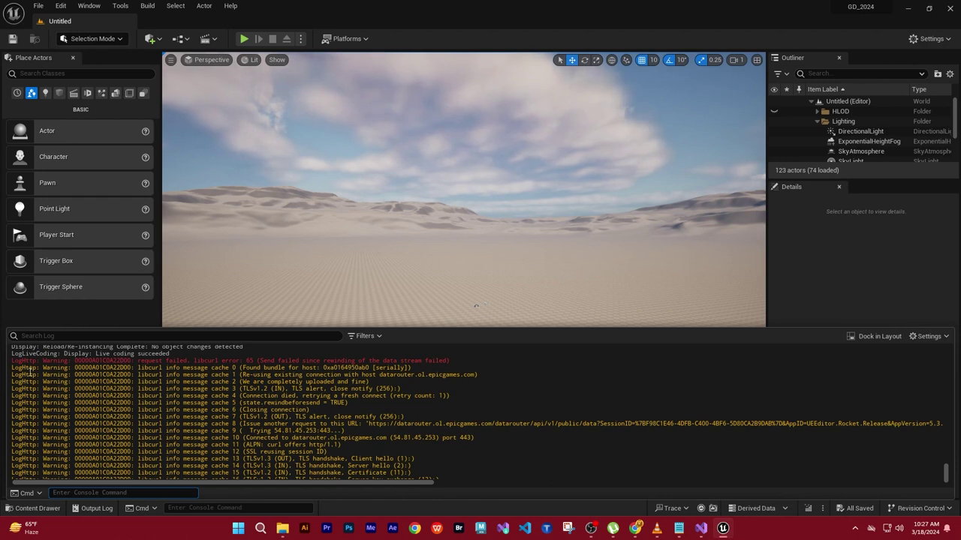
scroll(177, 381, down, 4)
scroll(178, 385, down, 3)
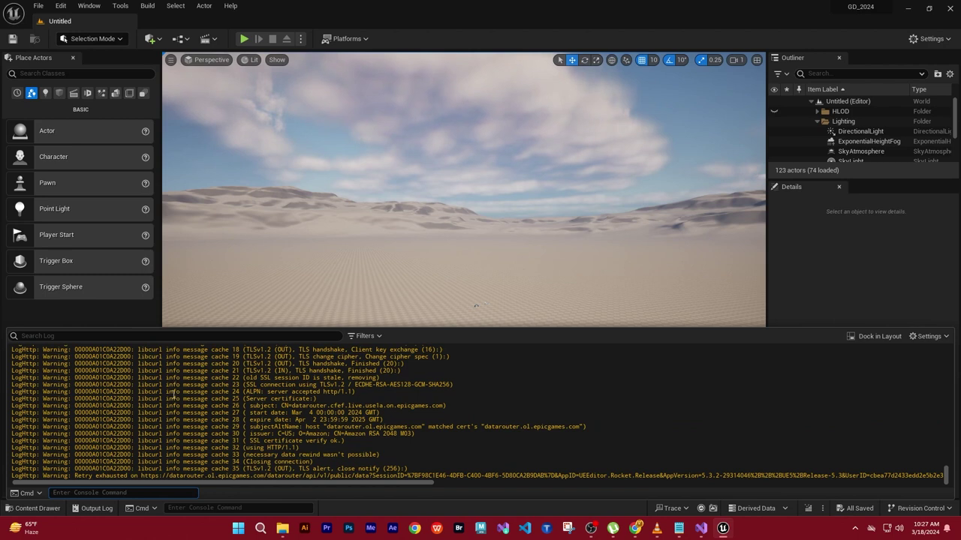
scroll(124, 437, up, 2)
scroll(123, 437, up, 2)
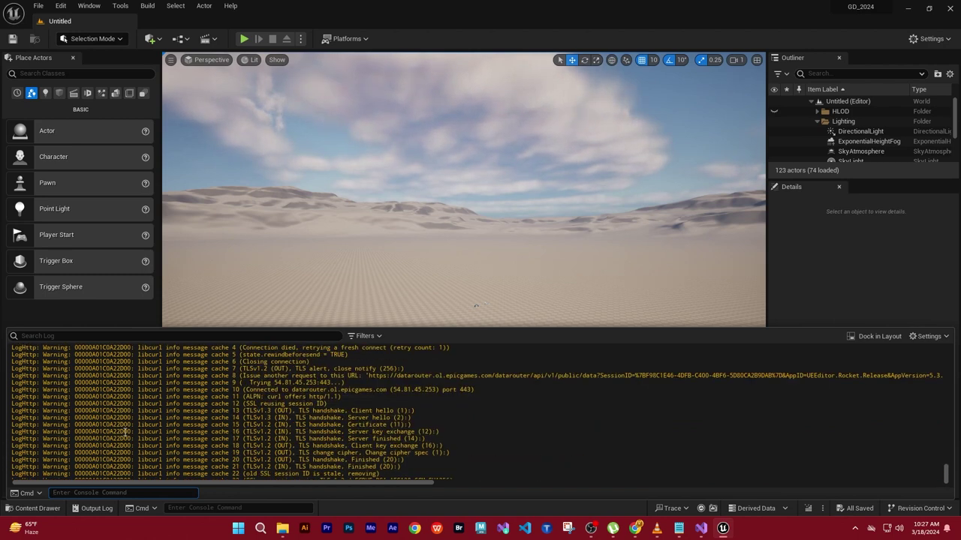
scroll(126, 434, up, 2)
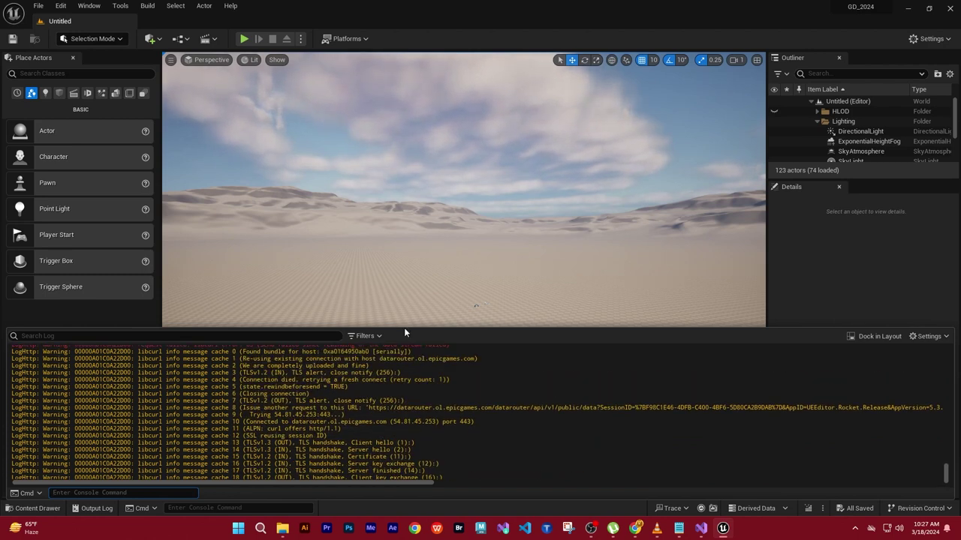
drag(404, 327, 425, 92)
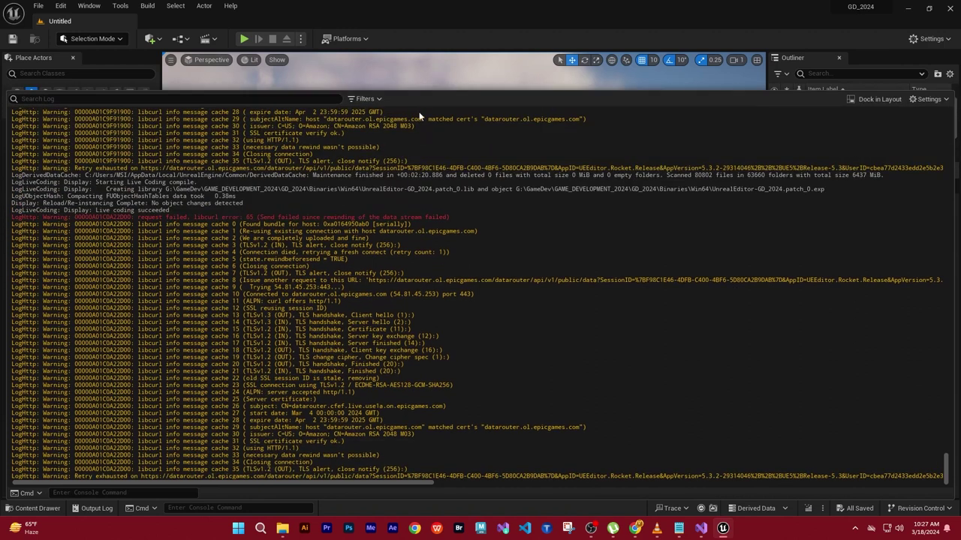
scroll(409, 277, up, 5)
scroll(405, 285, up, 5)
scroll(405, 283, down, 1)
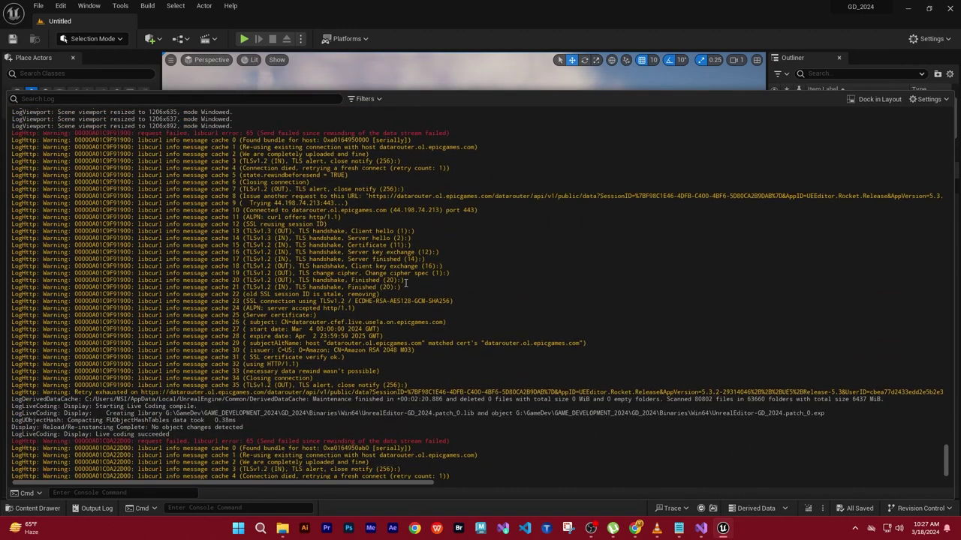
scroll(403, 283, up, 5)
scroll(402, 280, down, 2)
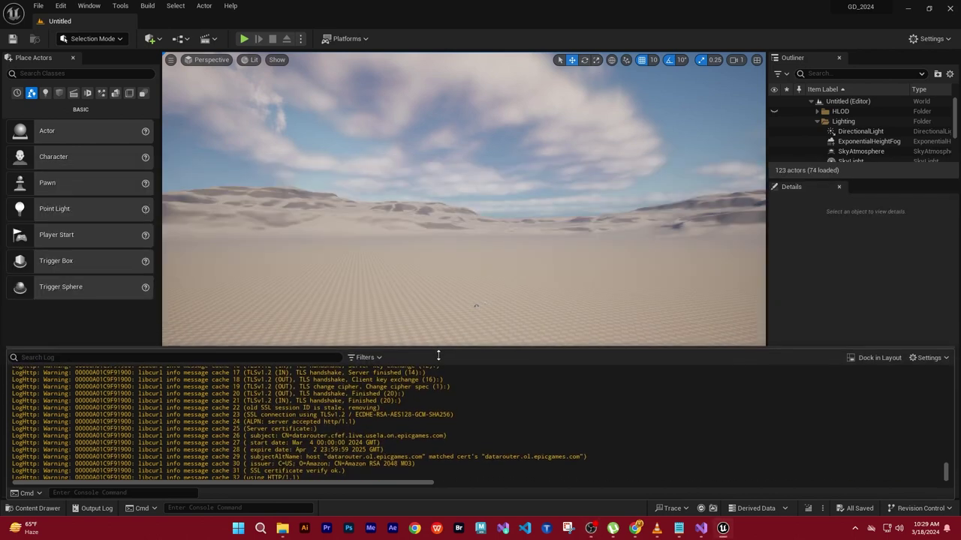
Play the level and dock the Output Log from the Window menu.
click(244, 39)
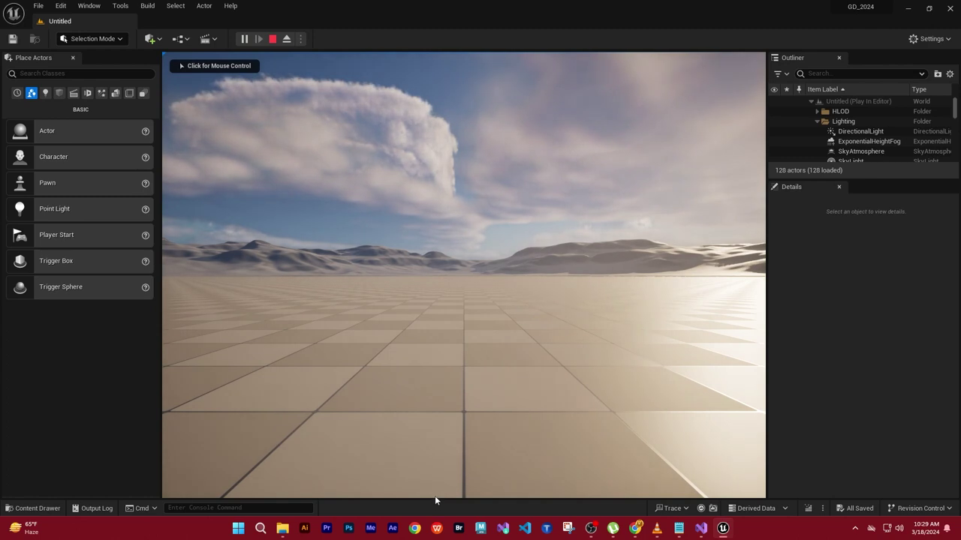
click(88, 5)
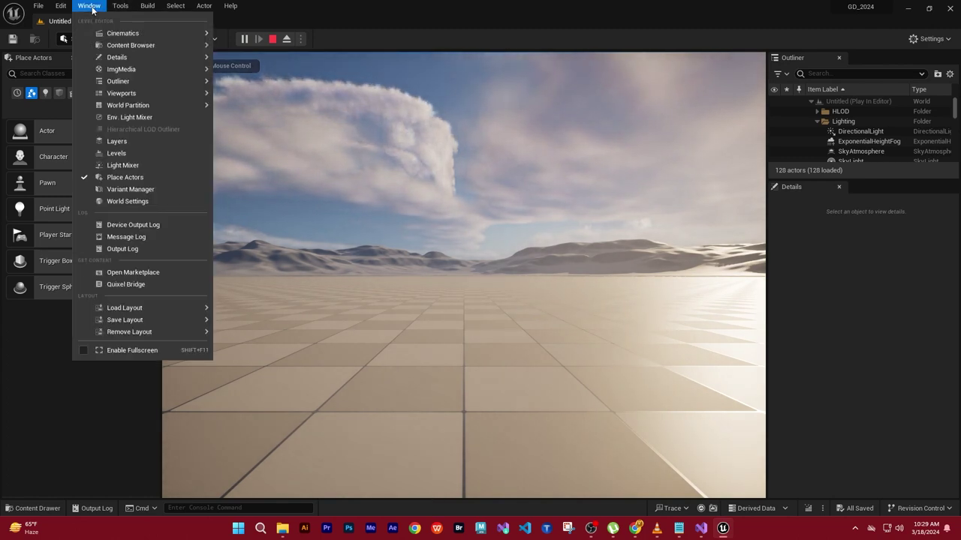
mouse_move(82, 71)
mouse_move(128, 94)
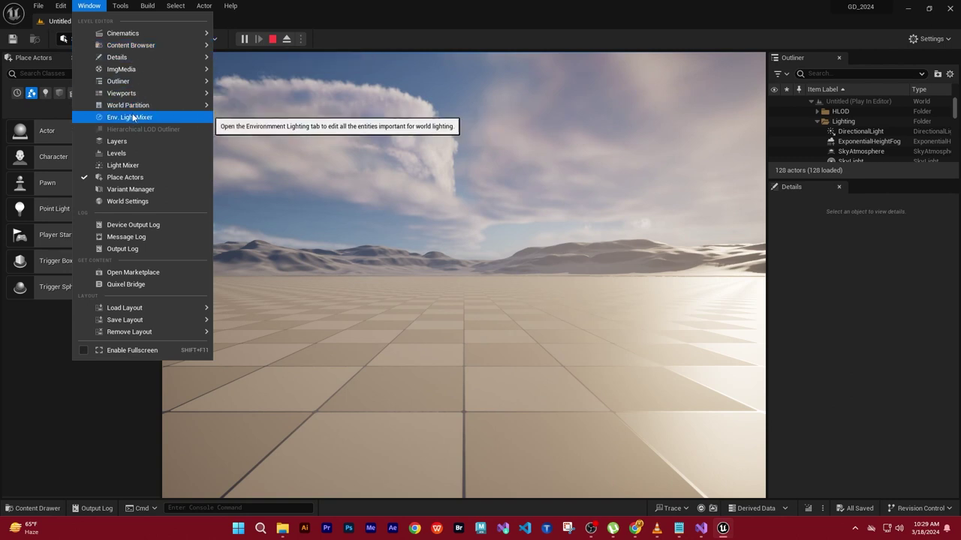
click(123, 248)
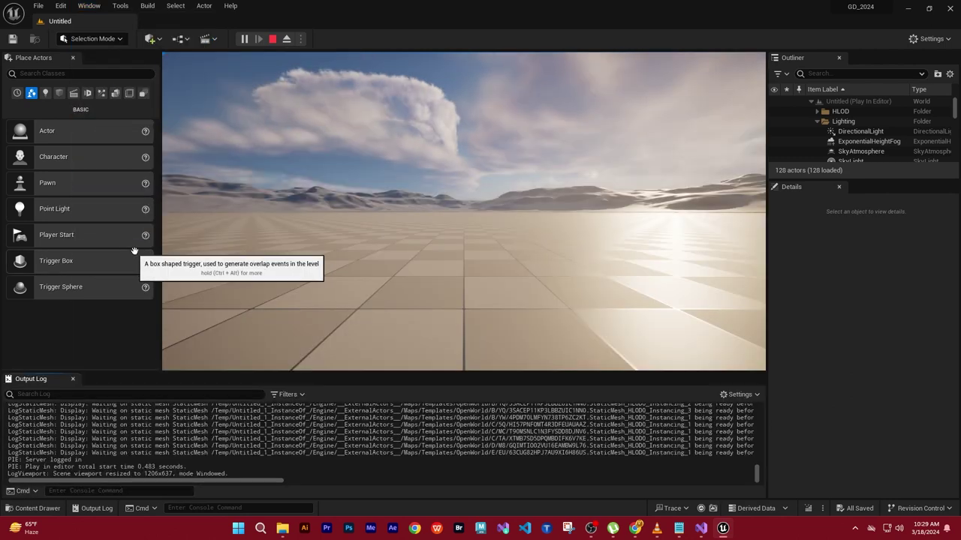
Enlarge the docked Output Log to watch the streaming DeltaTime warnings.
mouse_move(332, 373)
mouse_down()
mouse_move(340, 188)
mouse_move(340, 210)
mouse_up()
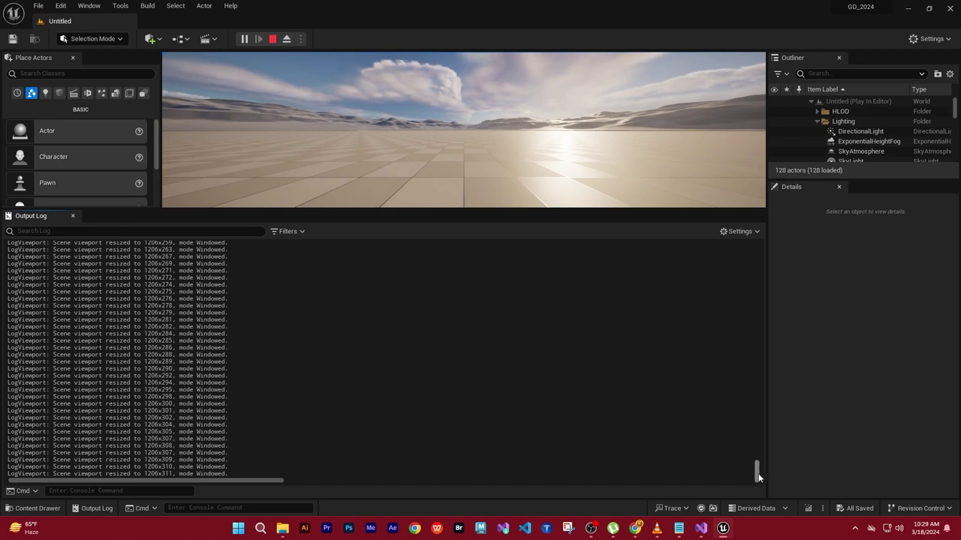
mouse_move(757, 473)
mouse_down()
mouse_move(757, 308)
mouse_move(756, 465)
mouse_up()
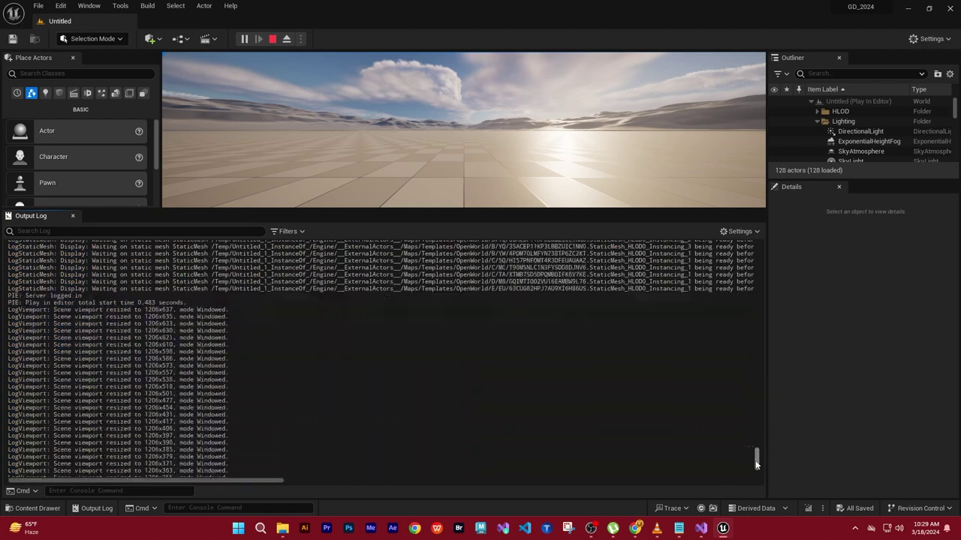
scroll(756, 465, down, 1)
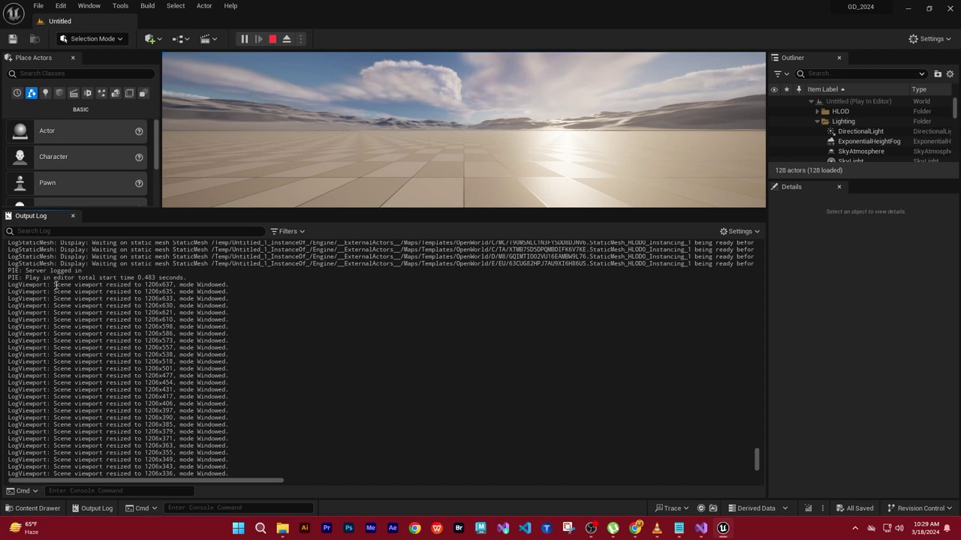
drag(9, 287, 265, 294)
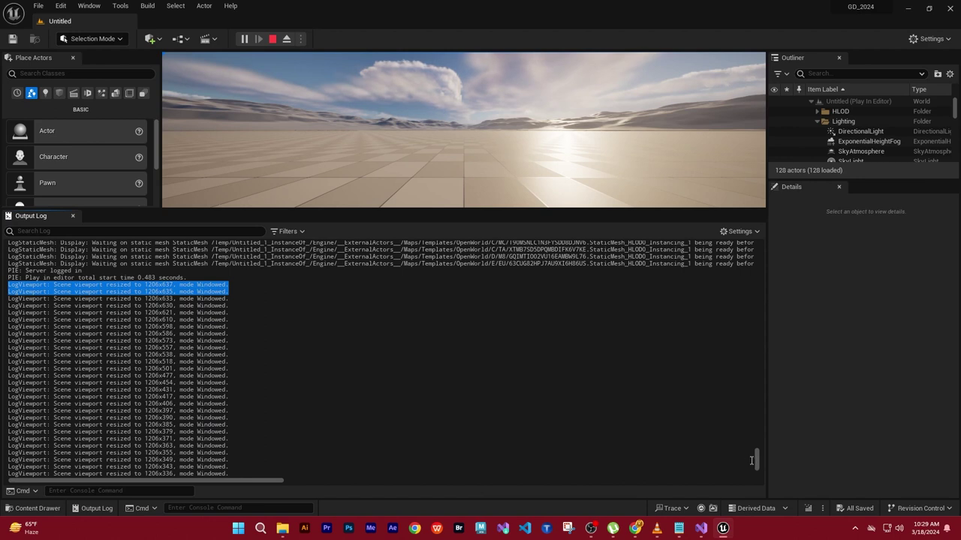
drag(755, 460, 755, 492)
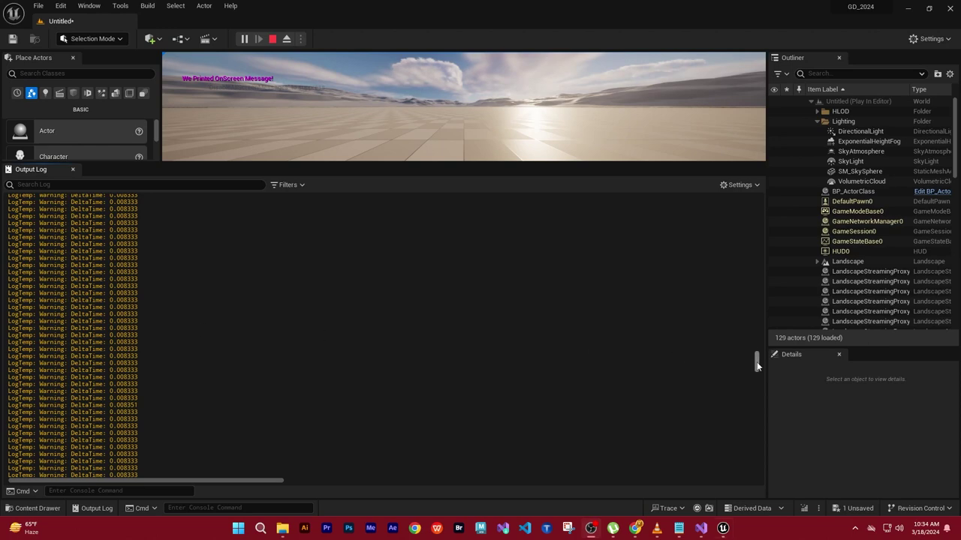
Review the DeltaTime warning lines in the Output Log by selecting a few of them.
drag(756, 366, 749, 362)
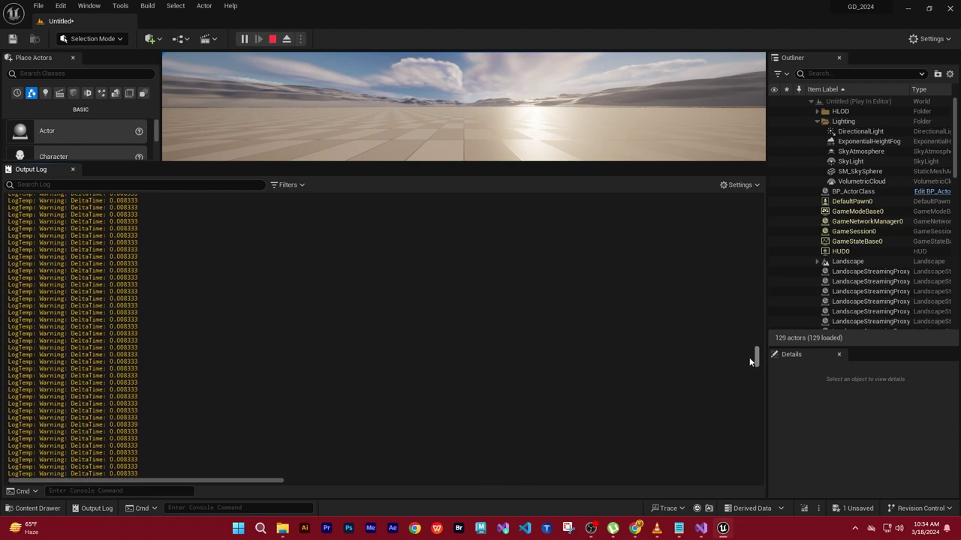
drag(749, 361, 742, 423)
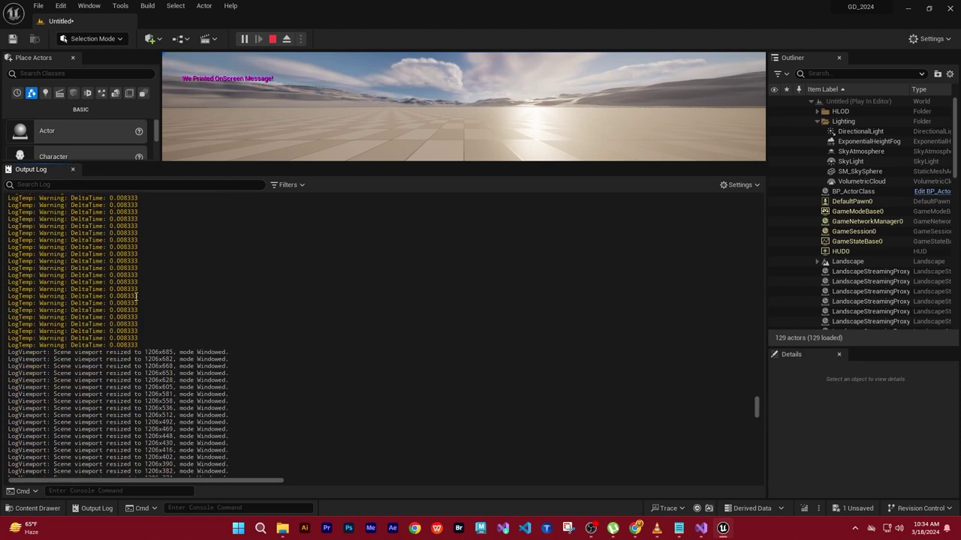
drag(756, 402, 745, 471)
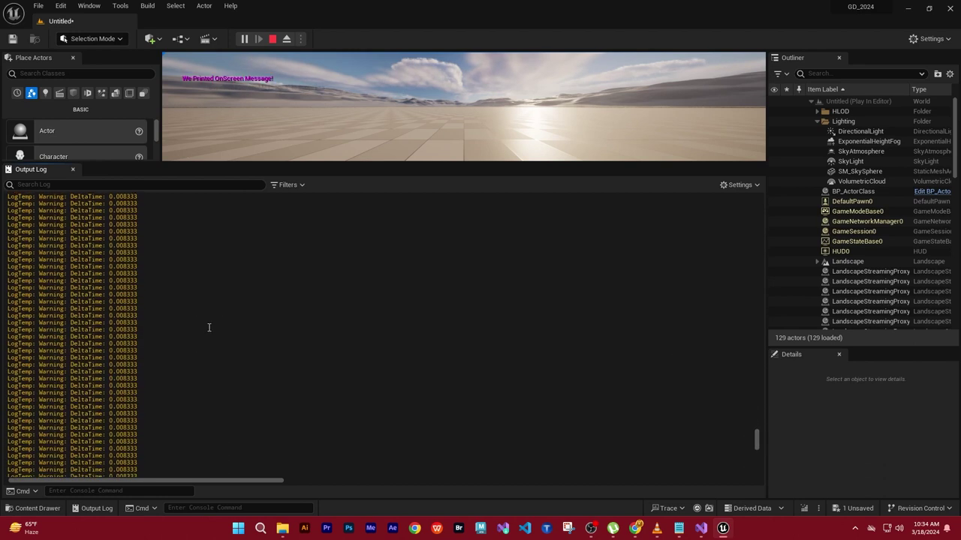
drag(208, 329, 41, 274)
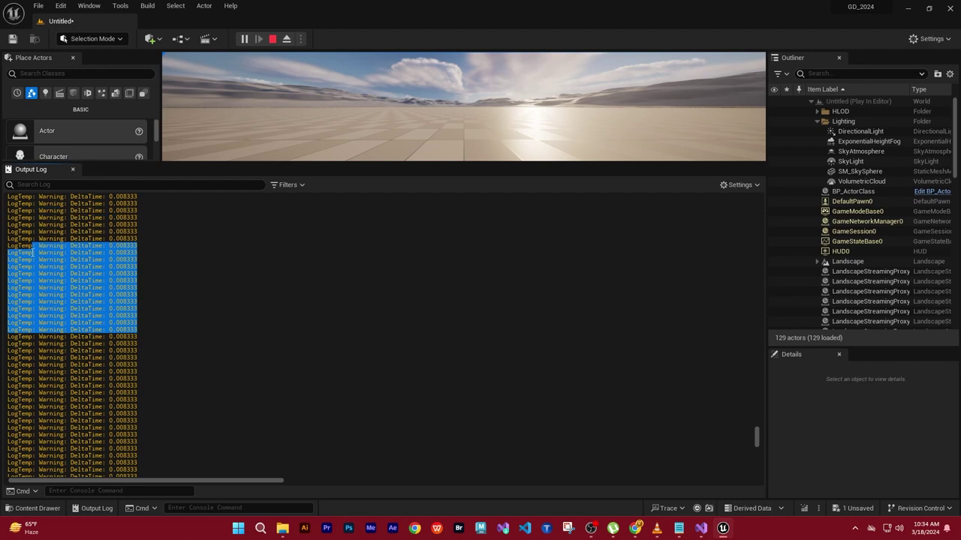
click(171, 326)
click(172, 327)
click(173, 327)
click(176, 326)
mouse_move(177, 326)
mouse_down()
mouse_move(132, 365)
mouse_move(143, 337)
mouse_up()
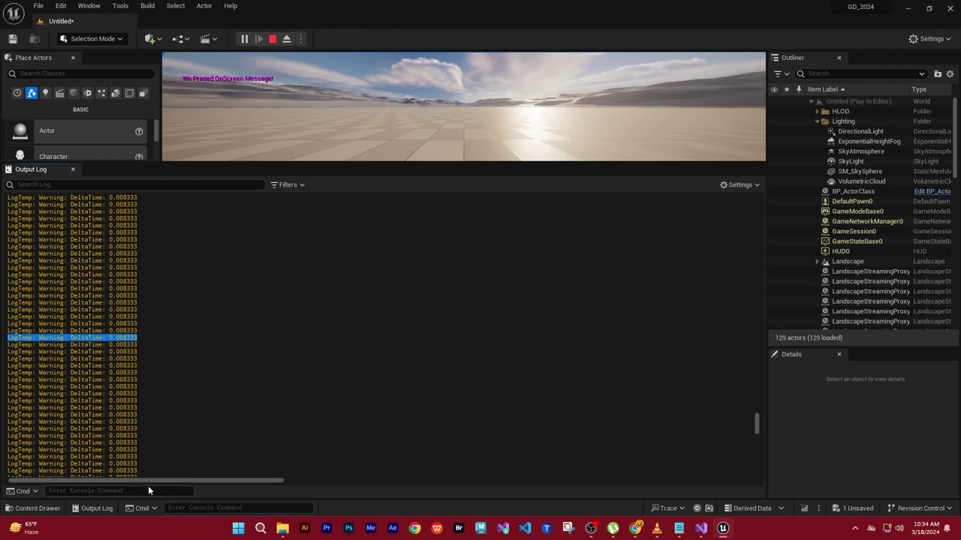
click(181, 339)
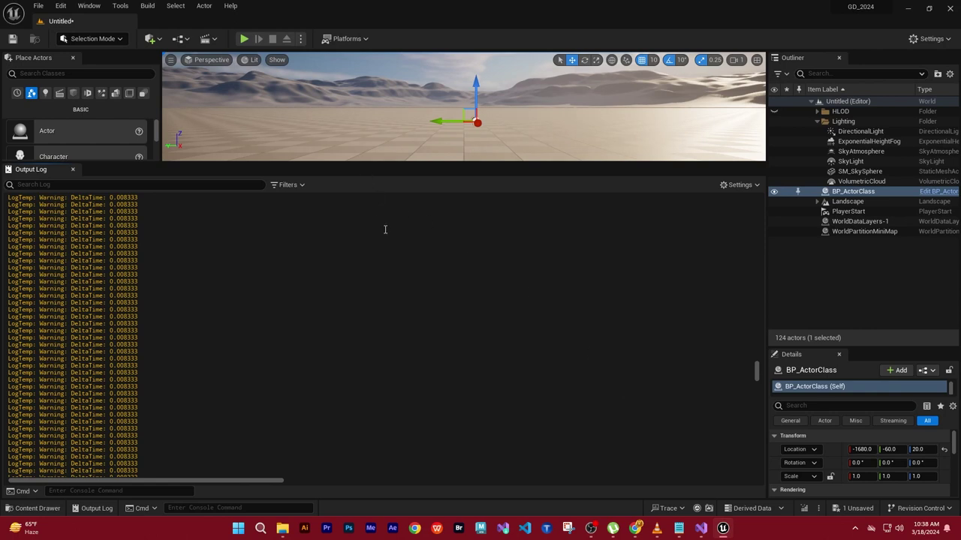
Shrink the log to give the viewport its space back and return to Visual Studio.
key(ctrl+space)
key(ctrl+space)
drag(381, 162, 229, 391)
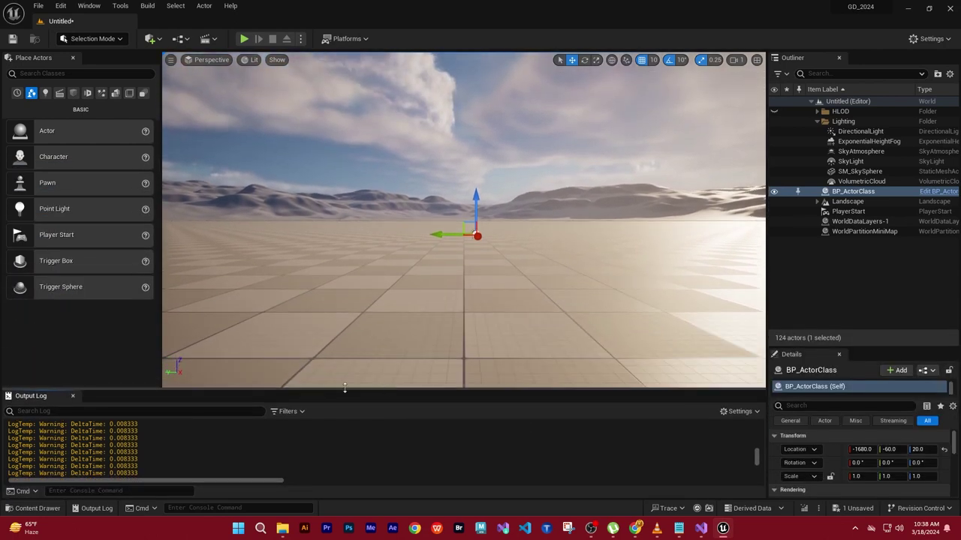
click(700, 528)
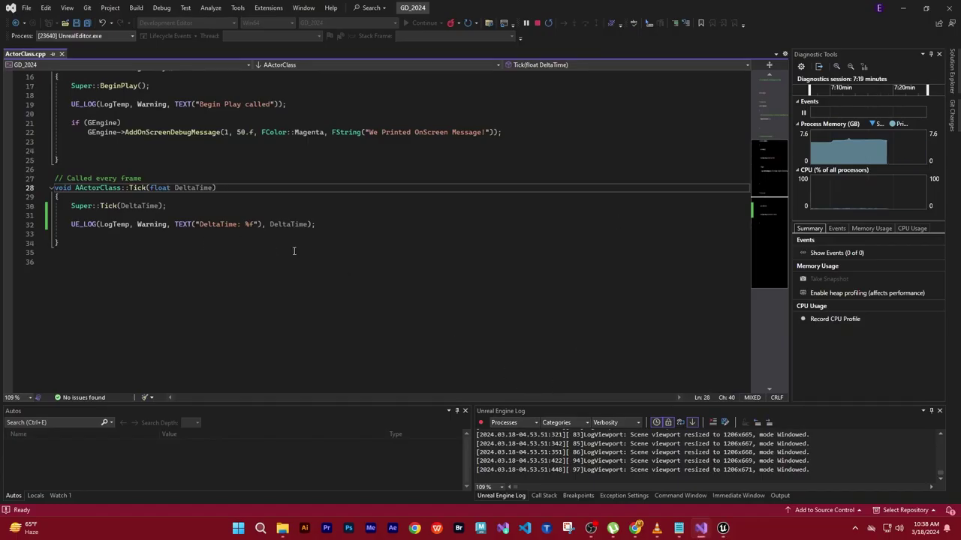
Select and copy BeginPlay's if (GEngine) AddOnScreenDebugMessage block.
scroll(342, 255, up, 1)
scroll(396, 265, up, 1)
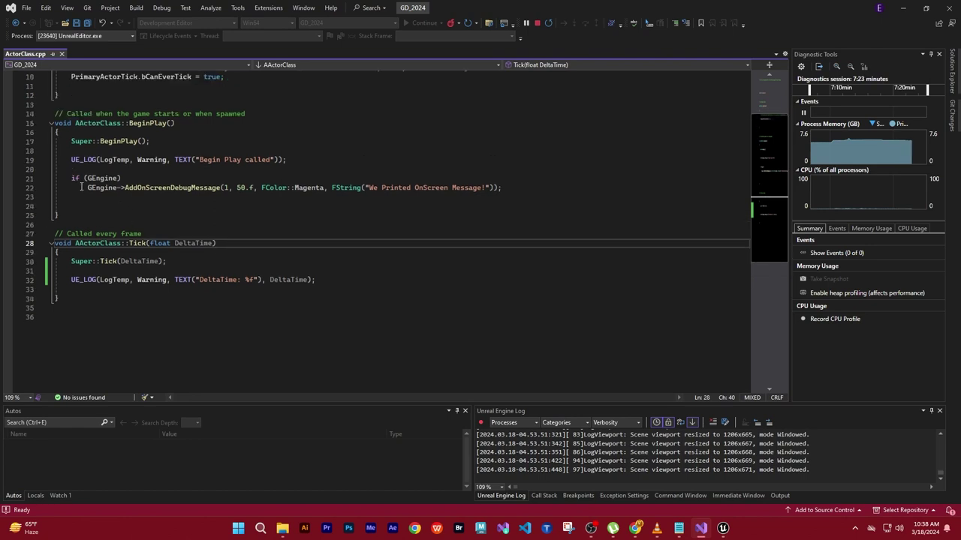
drag(68, 178, 520, 185)
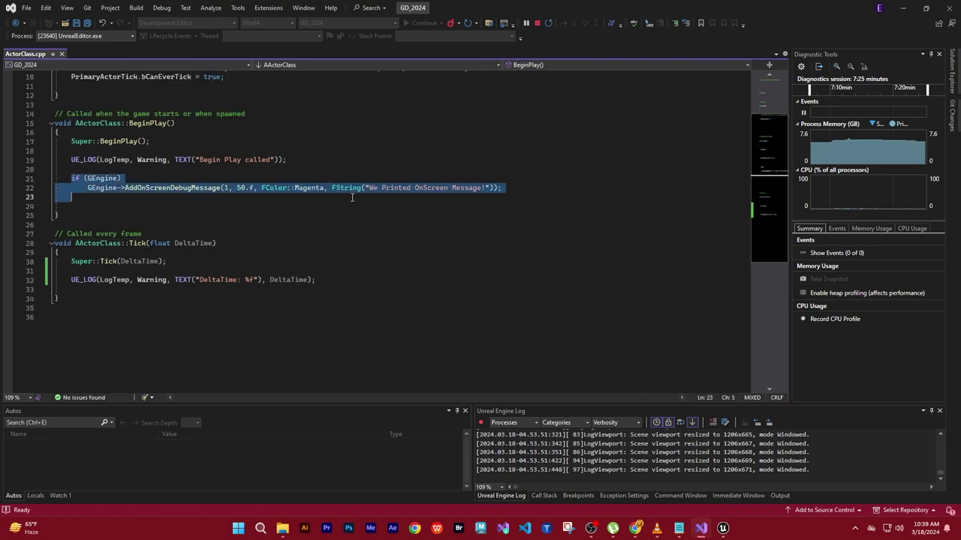
drag(514, 187, 547, 197)
click(73, 178)
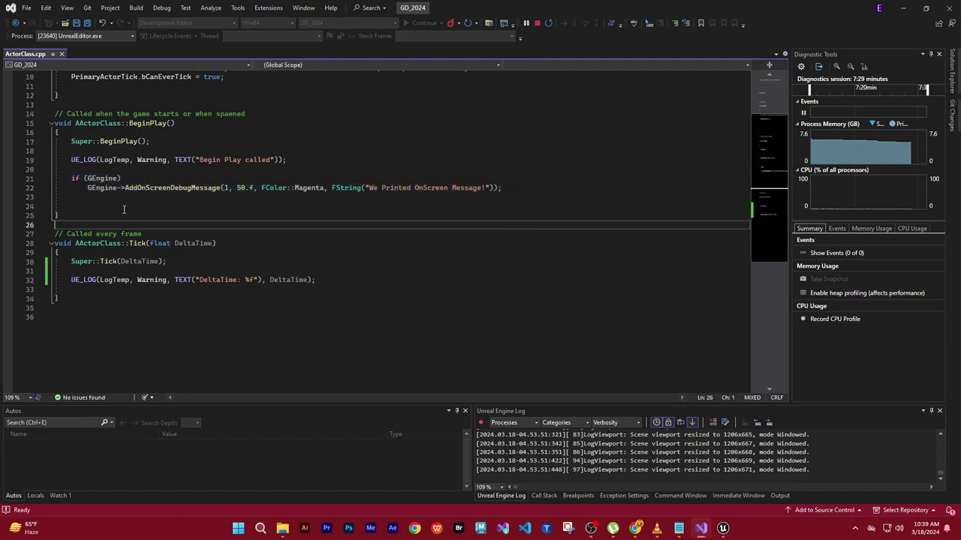
drag(54, 178, 523, 190)
key(ctrl+c)
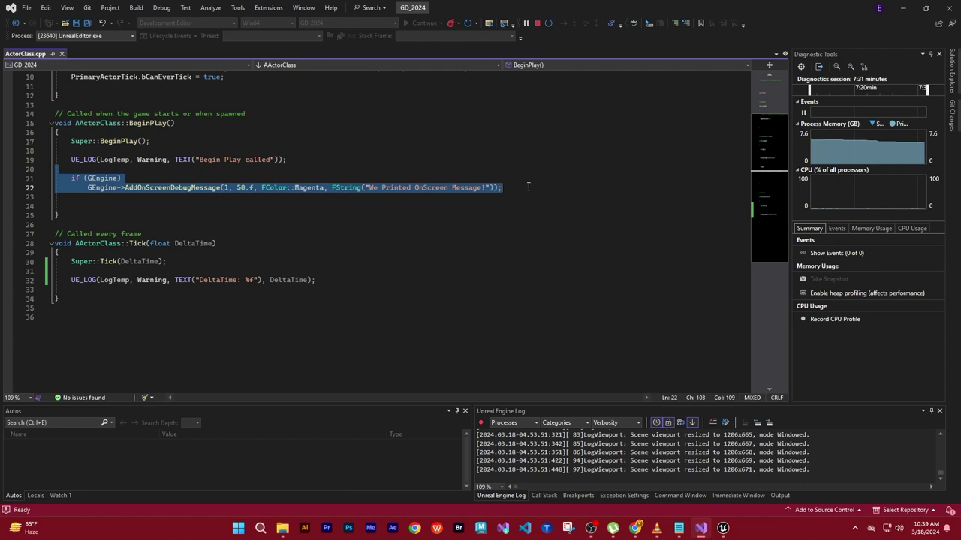
Paste the block into Tick two lines below the DeltaTime log line.
click(335, 279)
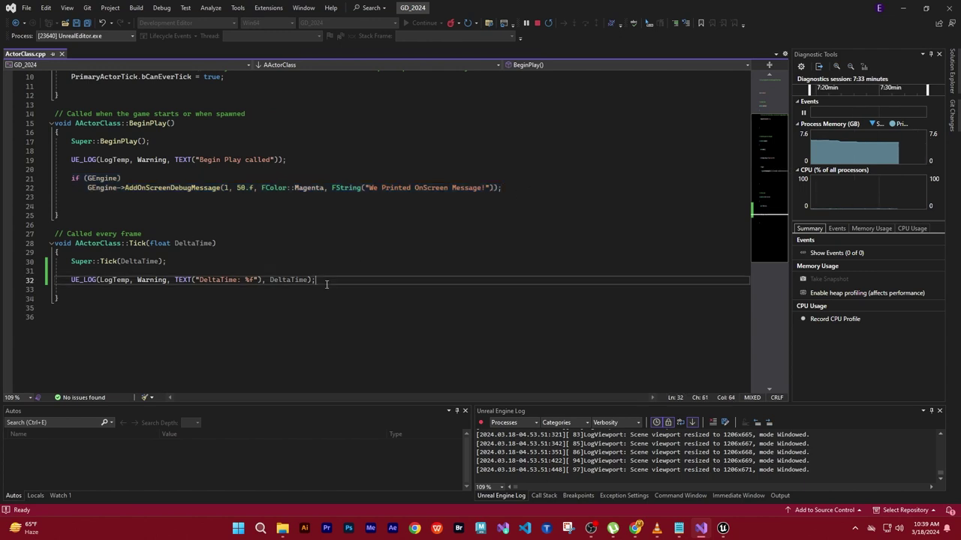
key(Return)
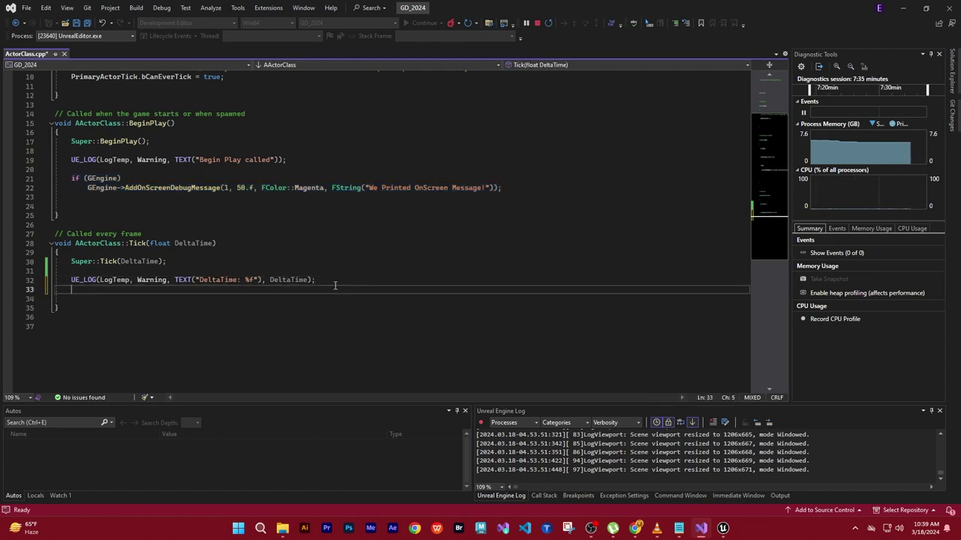
key(Return)
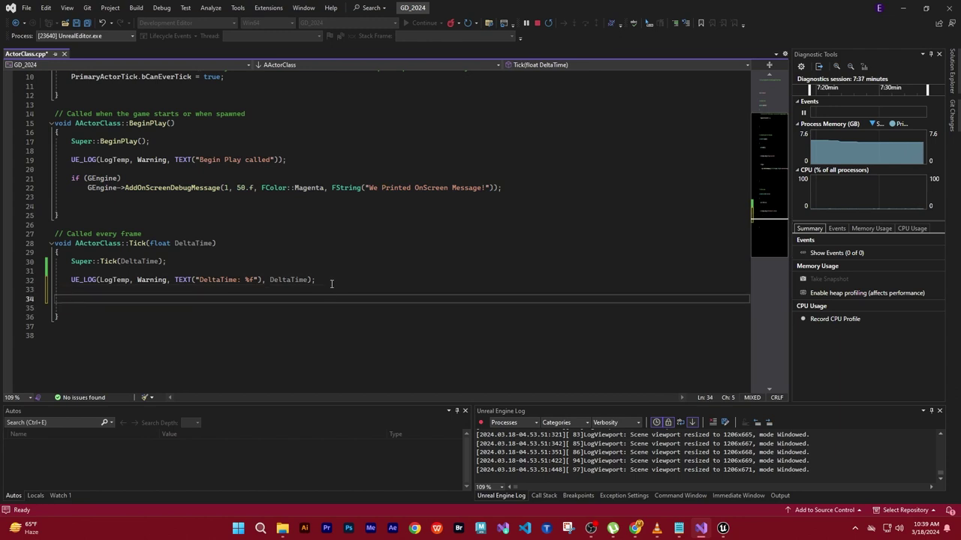
key(ctrl+v)
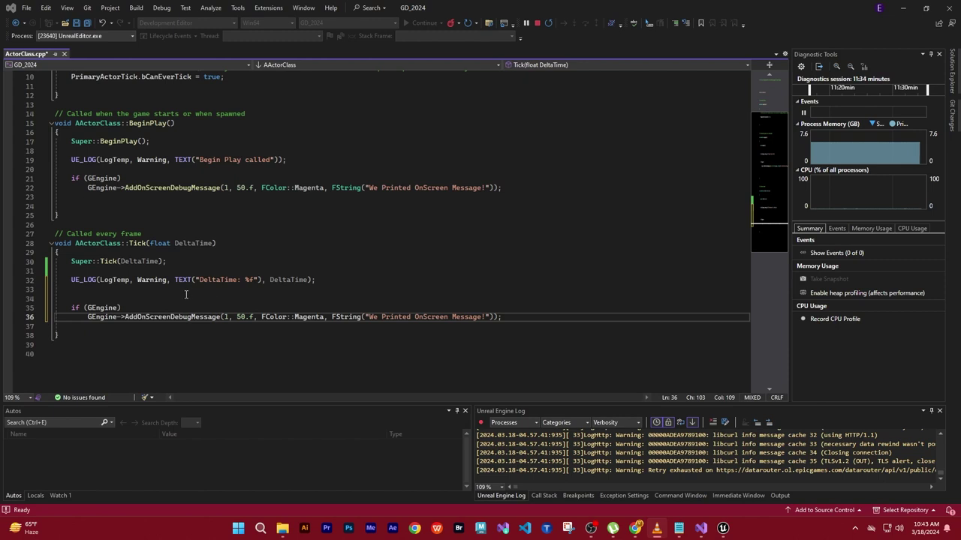
Type an opening curly brace after the pasted if (GEngine) condition in Tick.
scroll(186, 295, down, 2)
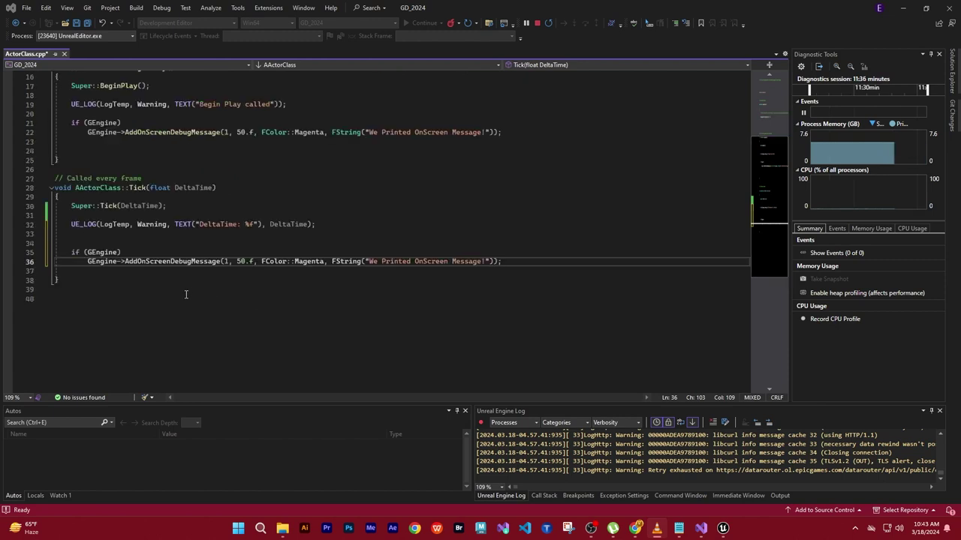
scroll(186, 294, up, 1)
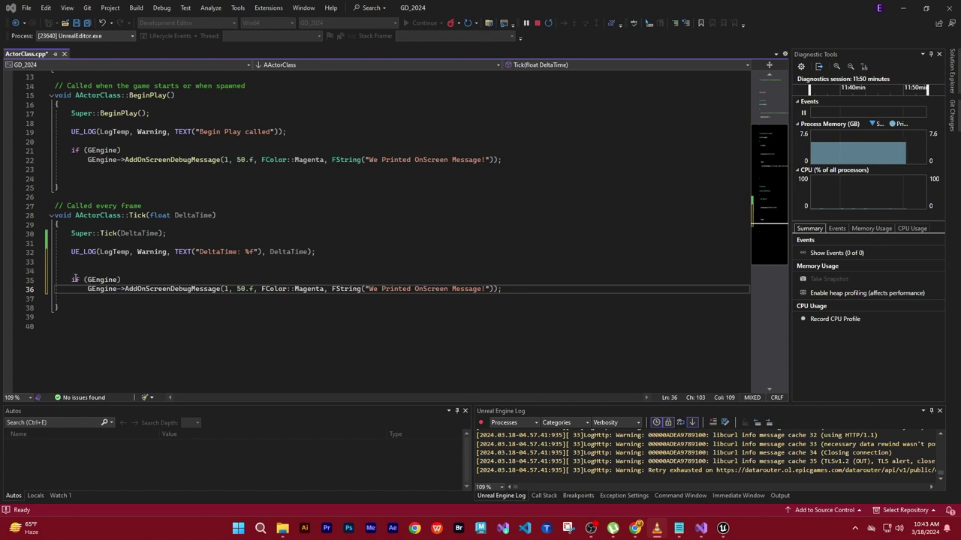
drag(73, 280, 538, 290)
scroll(539, 293, up, 1)
scroll(540, 295, up, 1)
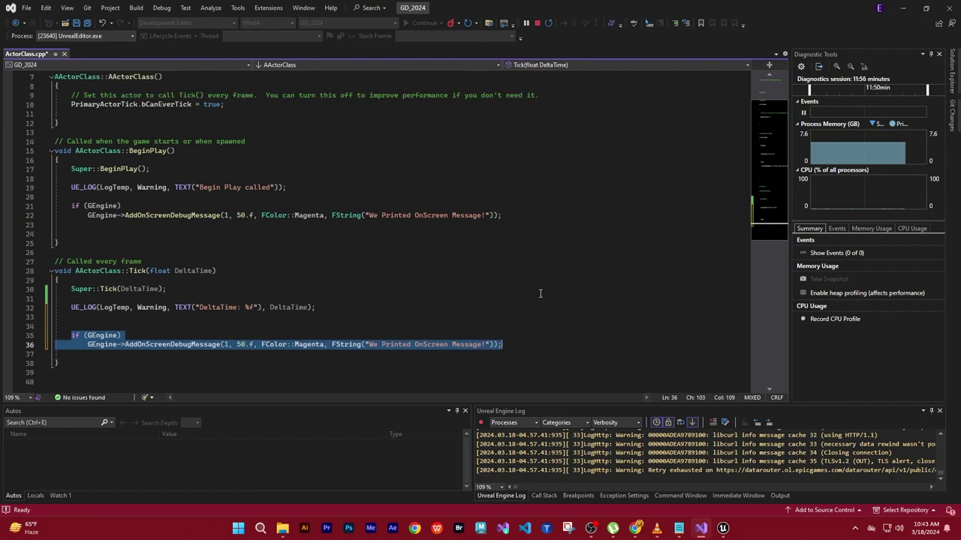
scroll(539, 294, up, 1)
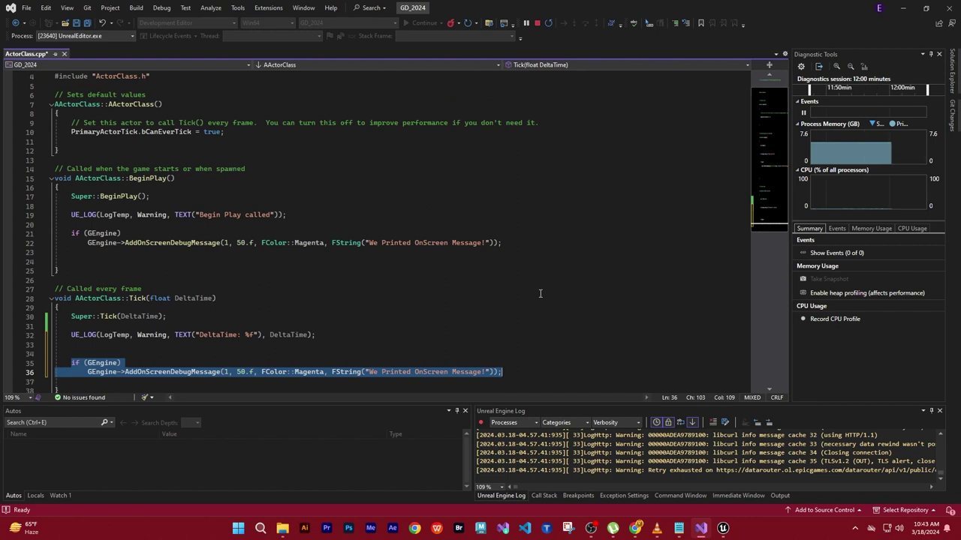
scroll(539, 293, down, 1)
scroll(540, 294, down, 1)
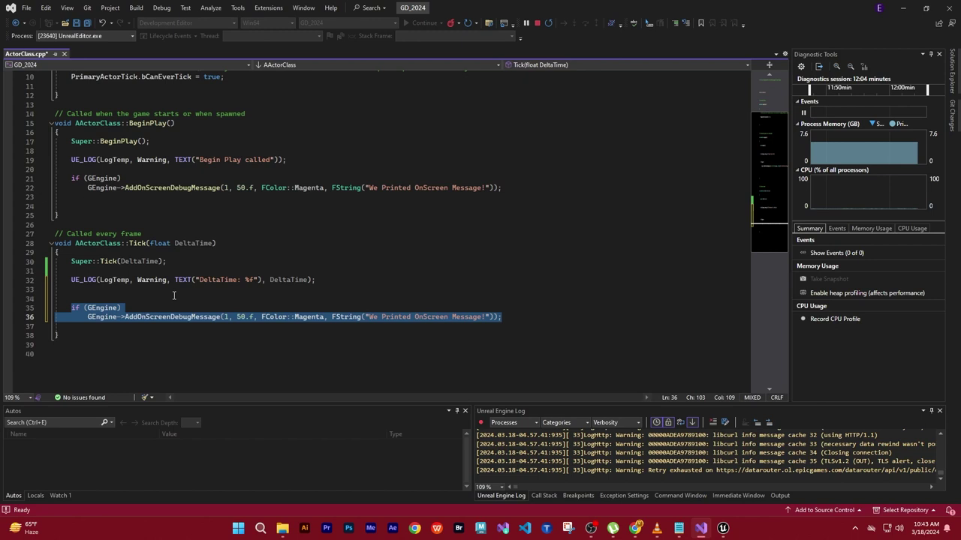
click(87, 318)
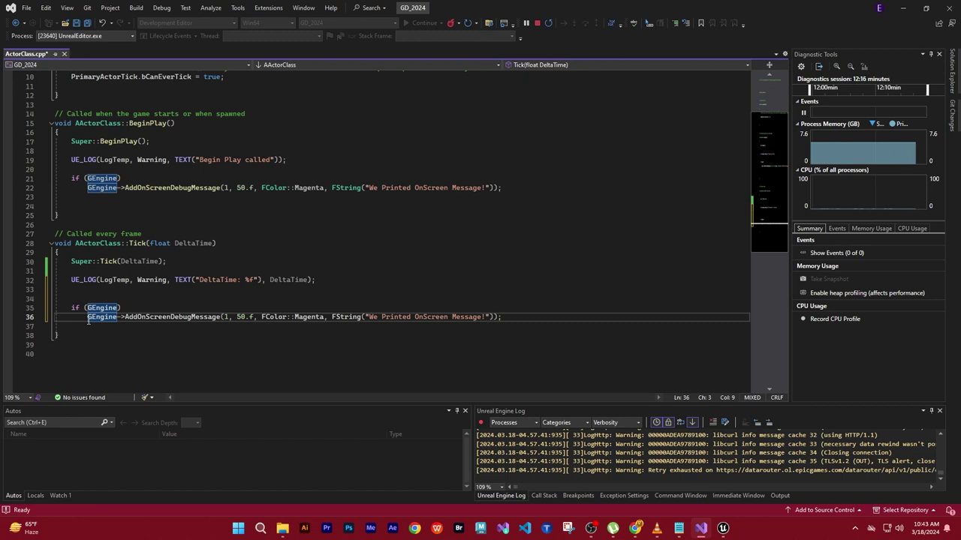
click(55, 252)
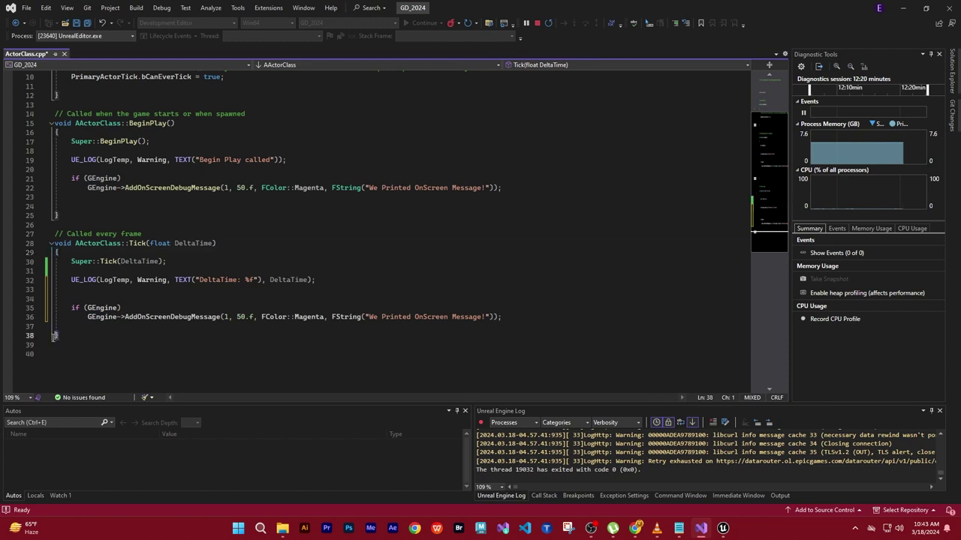
click(126, 307)
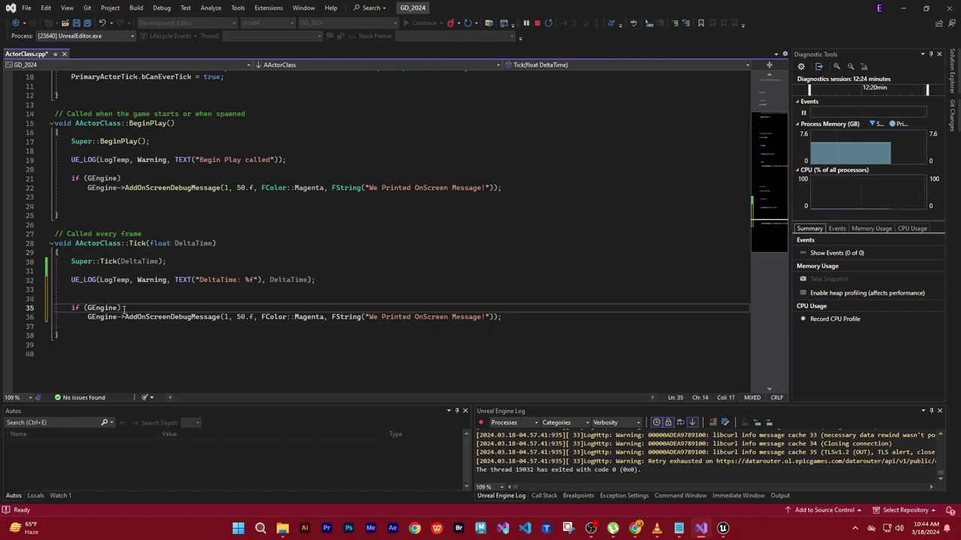
text({\)
Remove the stray backslash and spread Tick's new braces over separate lines.
key(BackSpace)
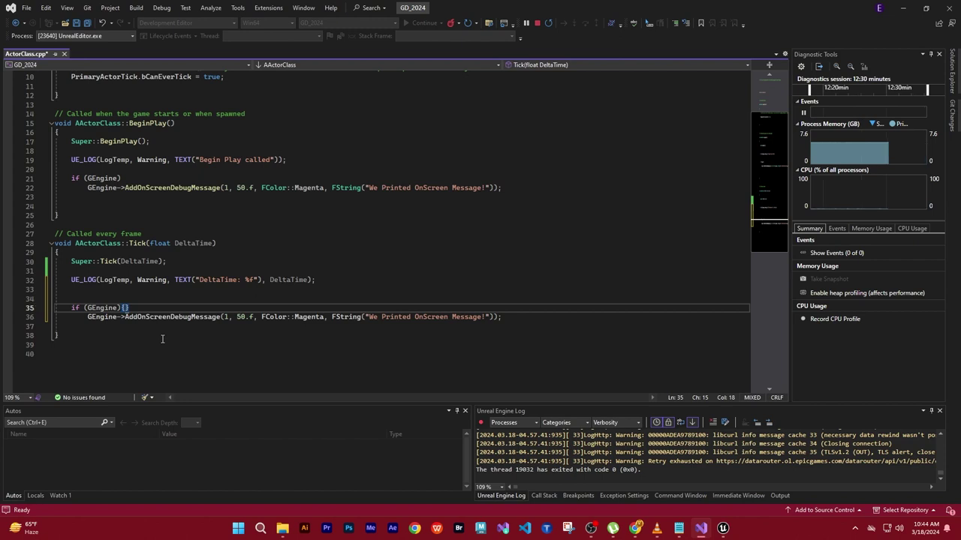
key(Return)
key(Return)
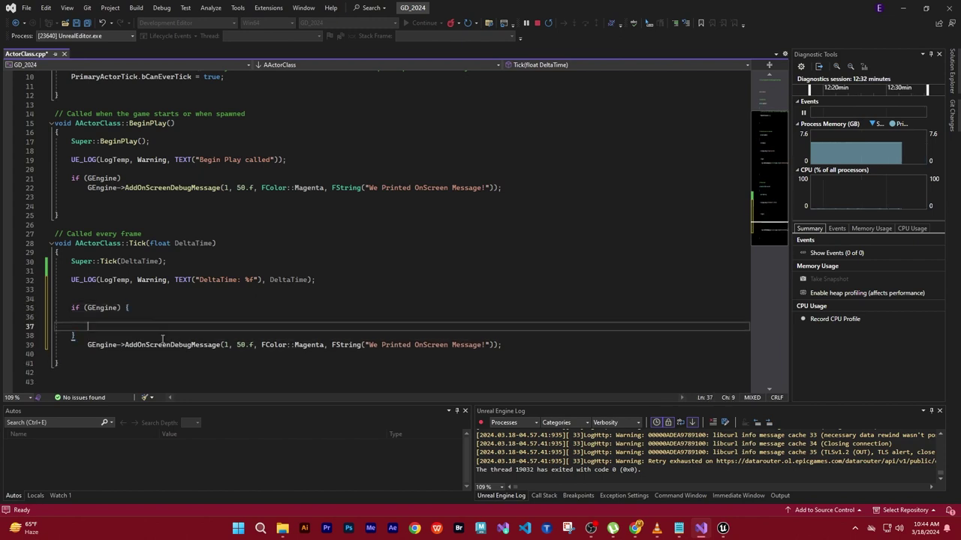
click(128, 308)
key(Return)
key(Return)
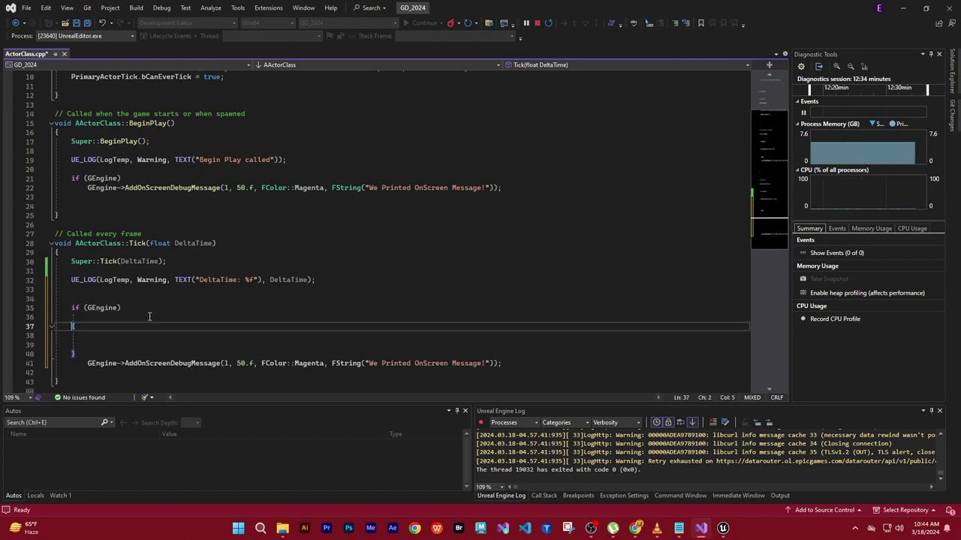
Cut the AddOnScreenDebugMessage call and paste it inside the if (GEngine) braces.
scroll(194, 351, down, 1)
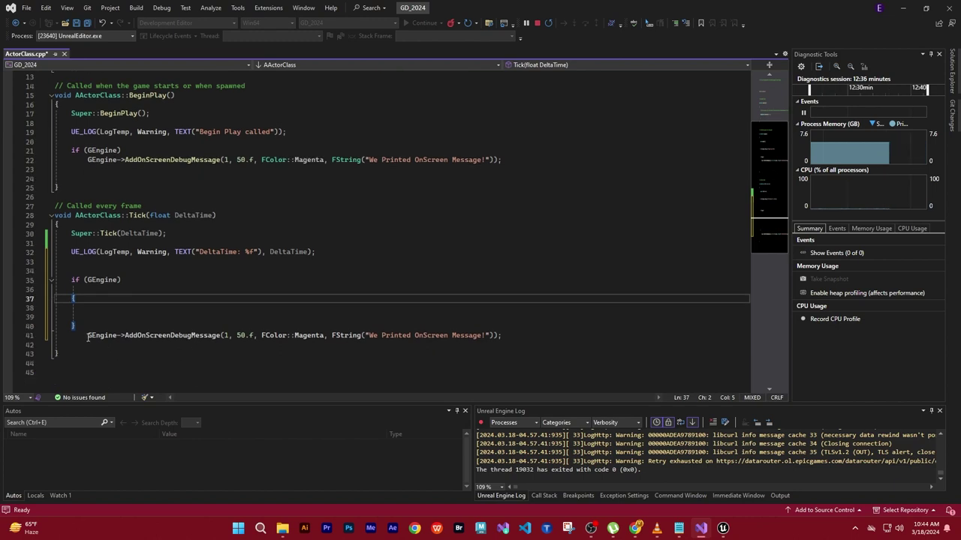
drag(87, 336, 285, 343)
drag(528, 345, 528, 335)
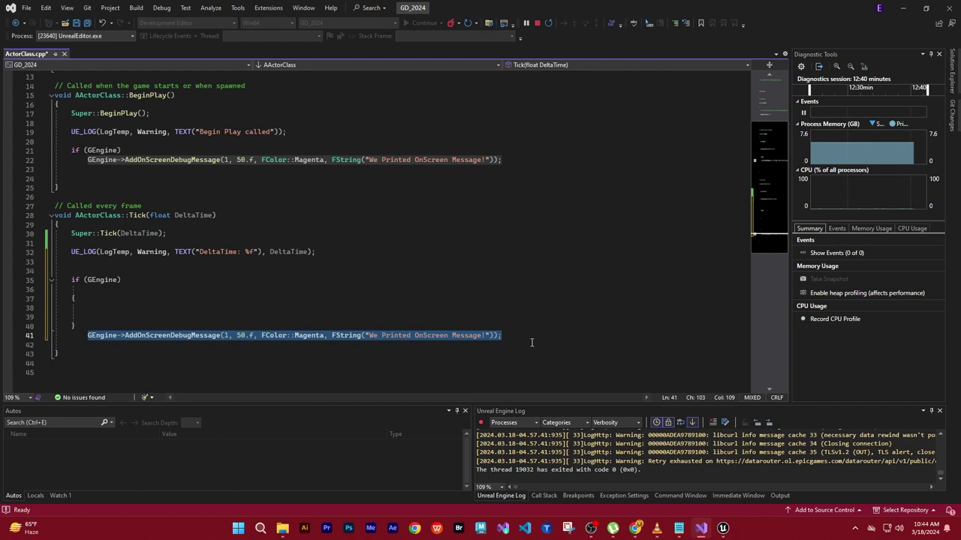
key(ctrl+x)
click(85, 311)
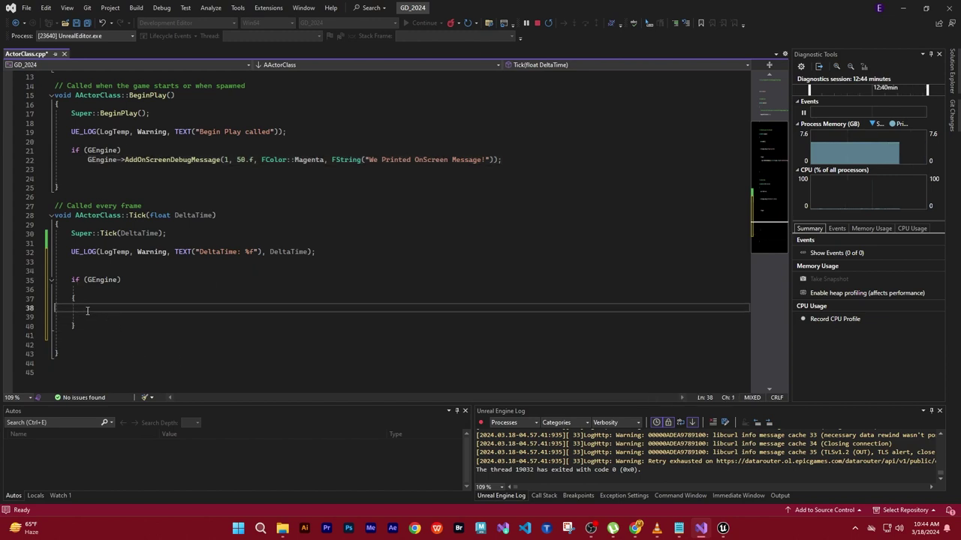
key(ctrl+v)
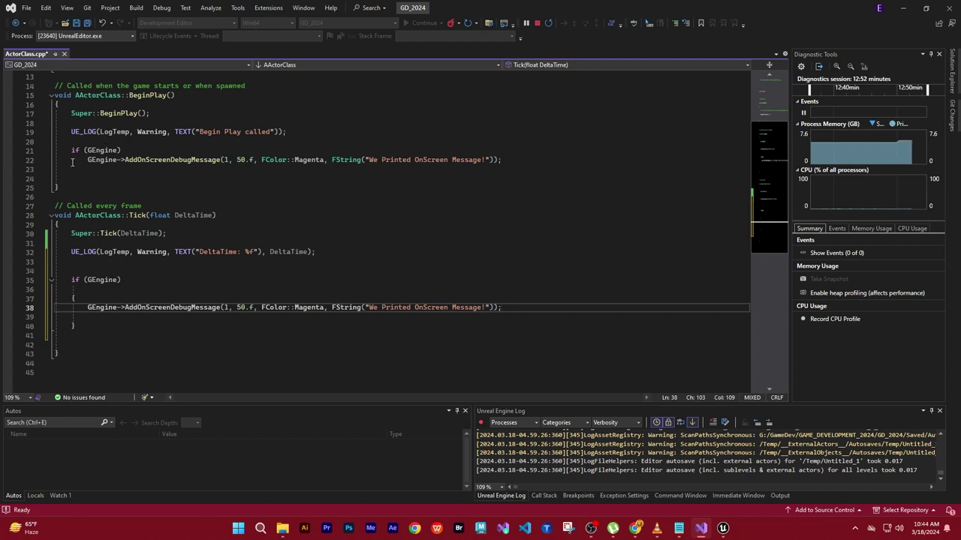
Add a brace pair on separate lines after BeginPlay's if (GEngine).
click(127, 150)
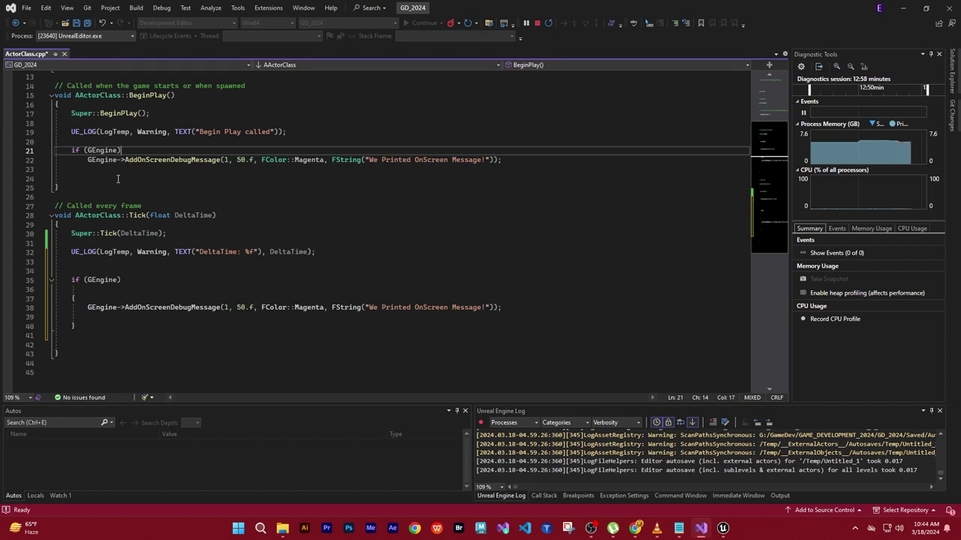
text({)
key(Return)
key(Return)
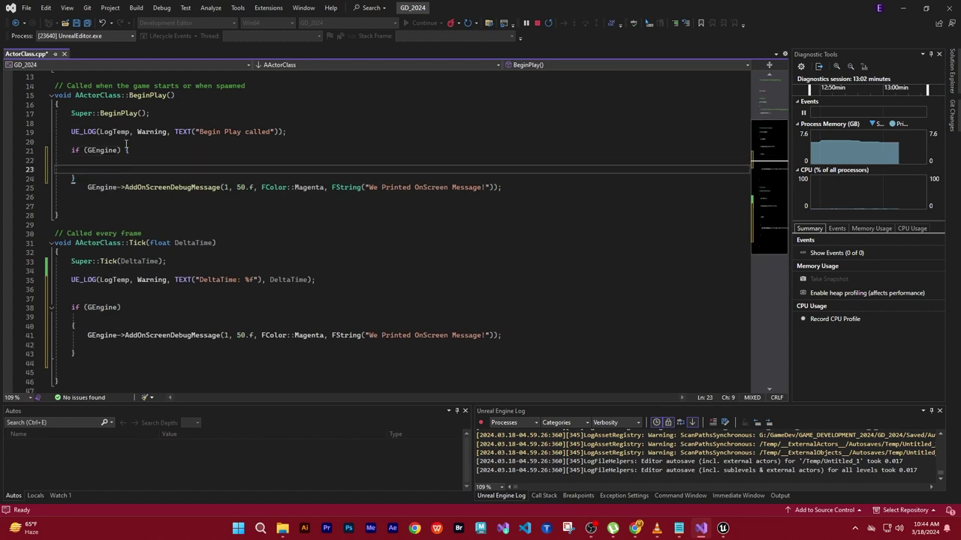
click(128, 150)
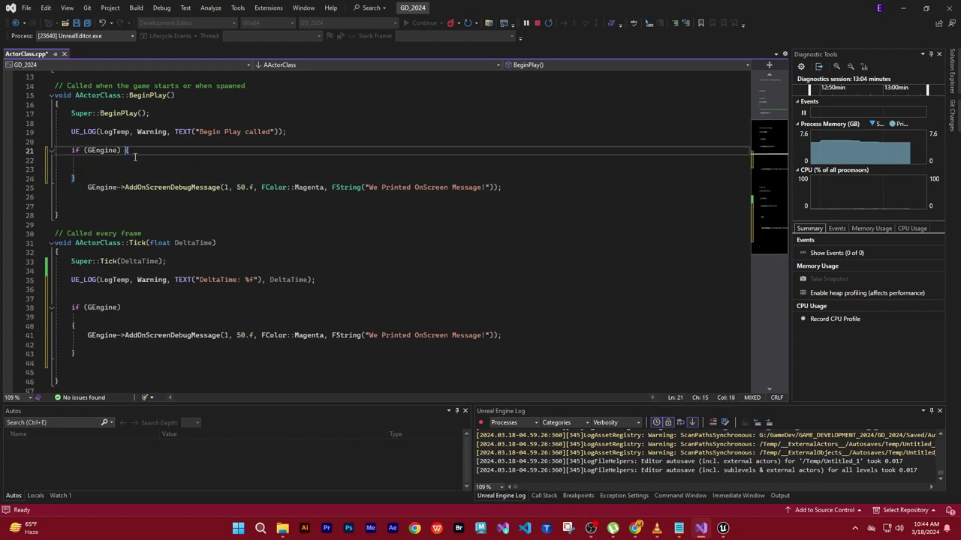
key(Return)
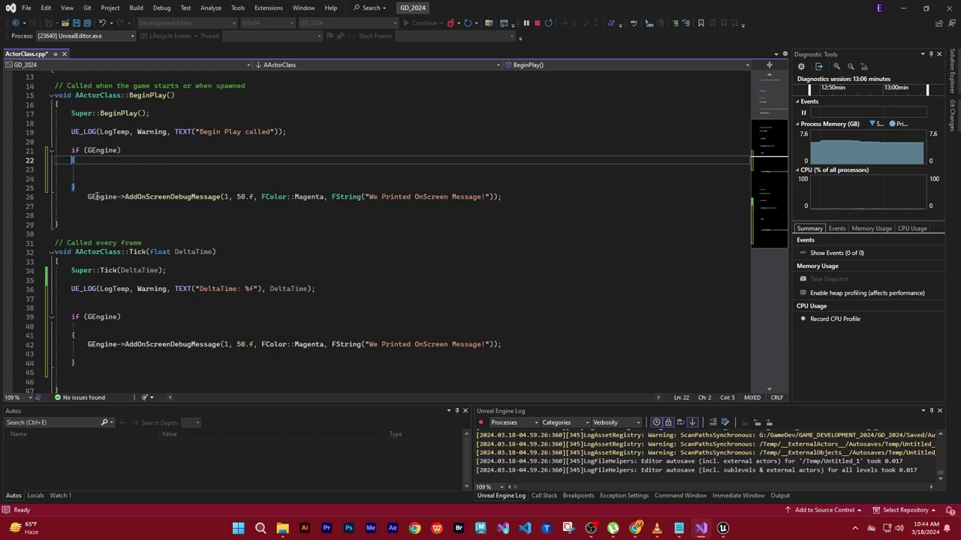
Move BeginPlay's AddOnScreenDebugMessage call inside its new braces.
drag(87, 196, 515, 199)
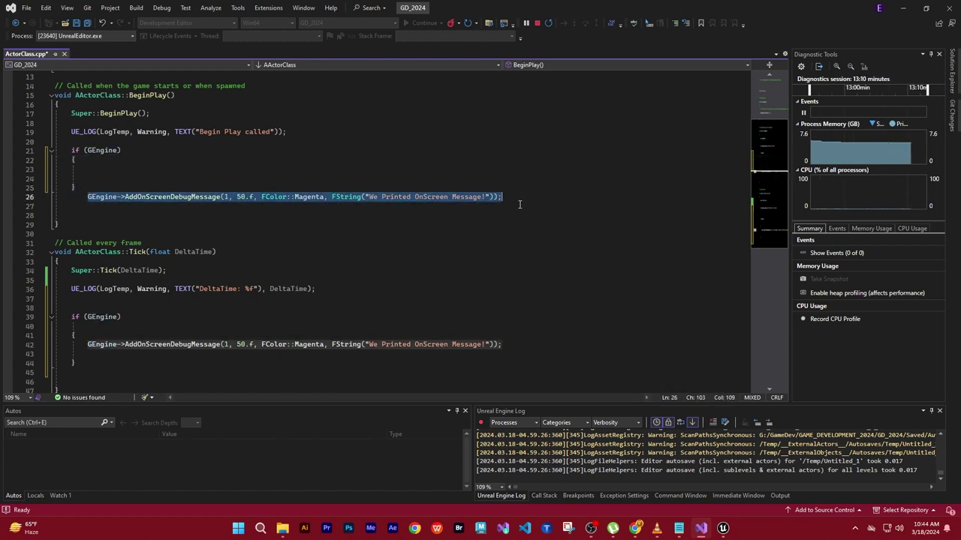
key(ctrl+x)
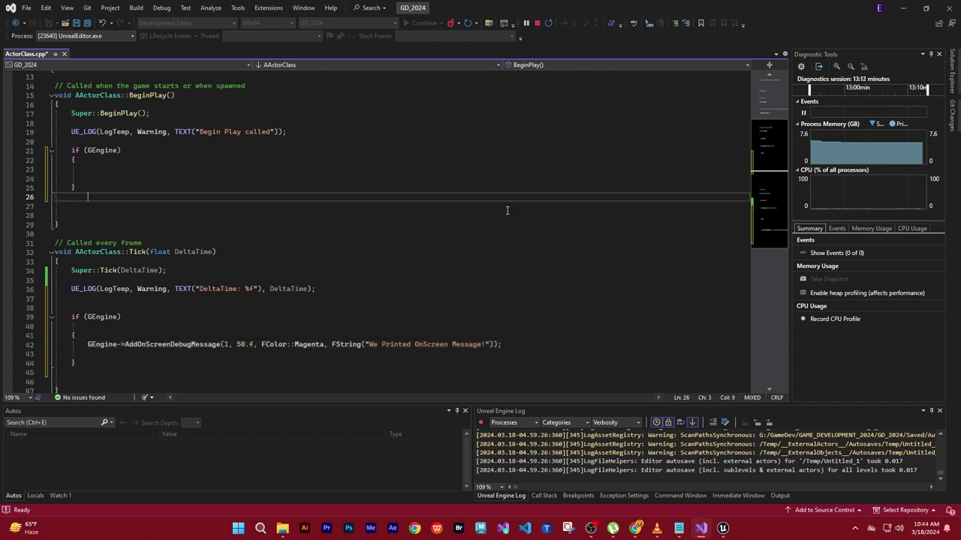
click(80, 170)
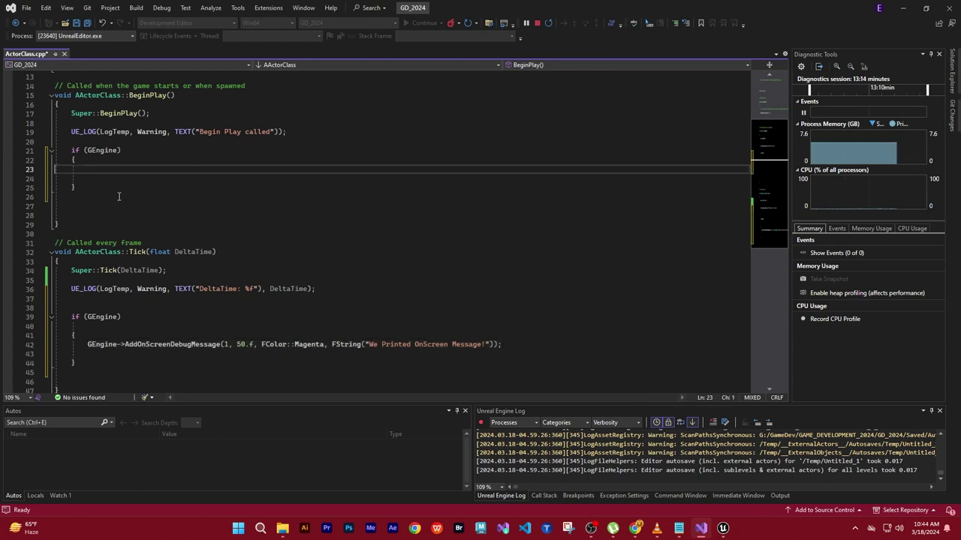
key(ctrl+v)
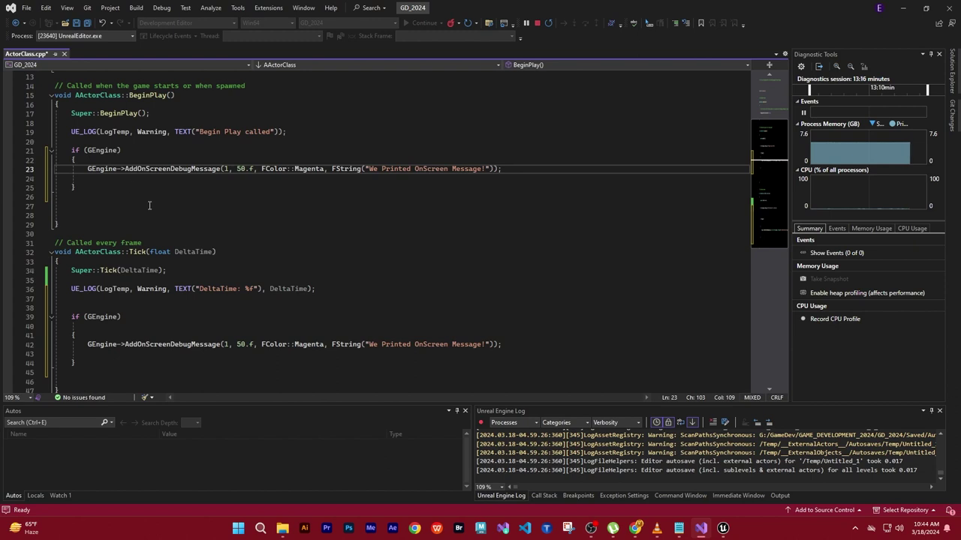
drag(501, 168, 81, 168)
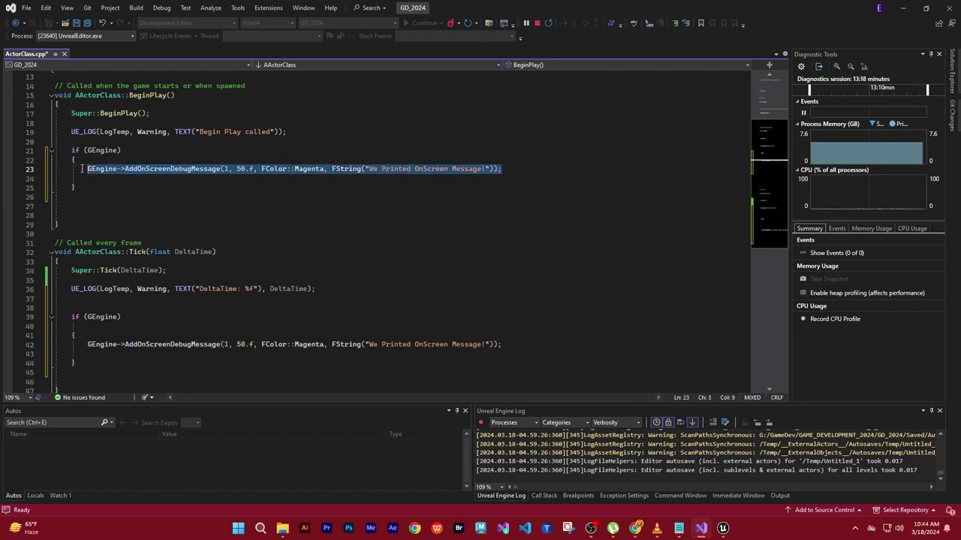
click(154, 189)
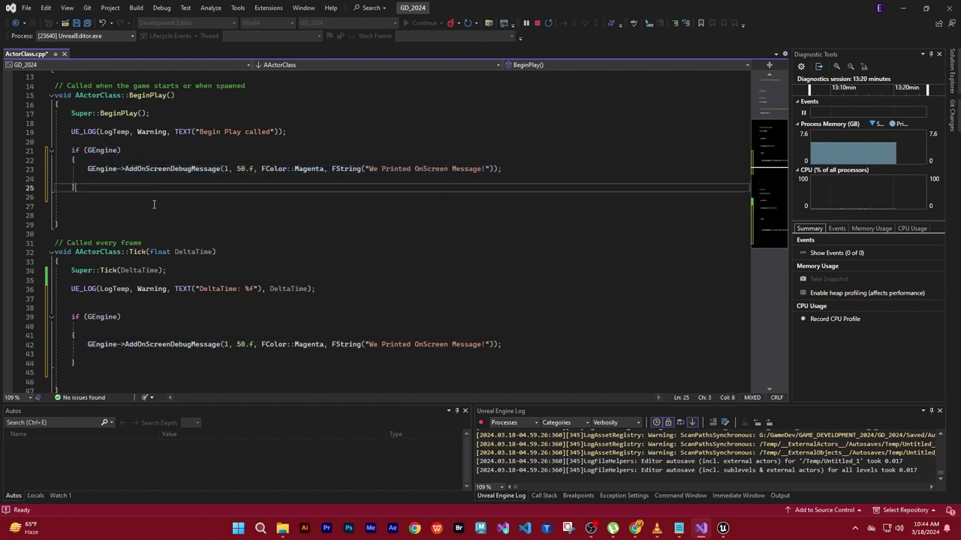
Insert an empty line 42 above Tick's on-screen message call.
scroll(319, 254, down, 1)
drag(502, 316, 87, 318)
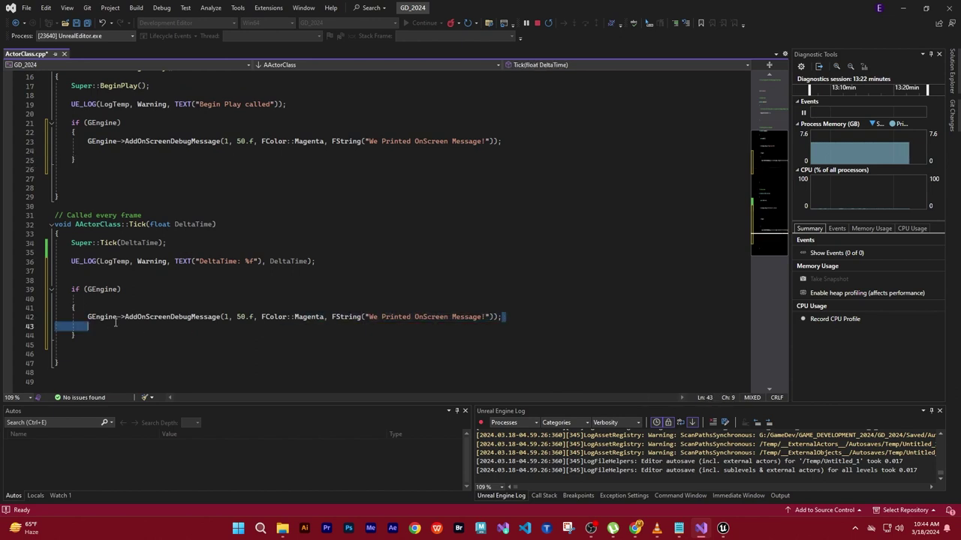
click(171, 352)
scroll(537, 291, down, 1)
scroll(539, 290, up, 1)
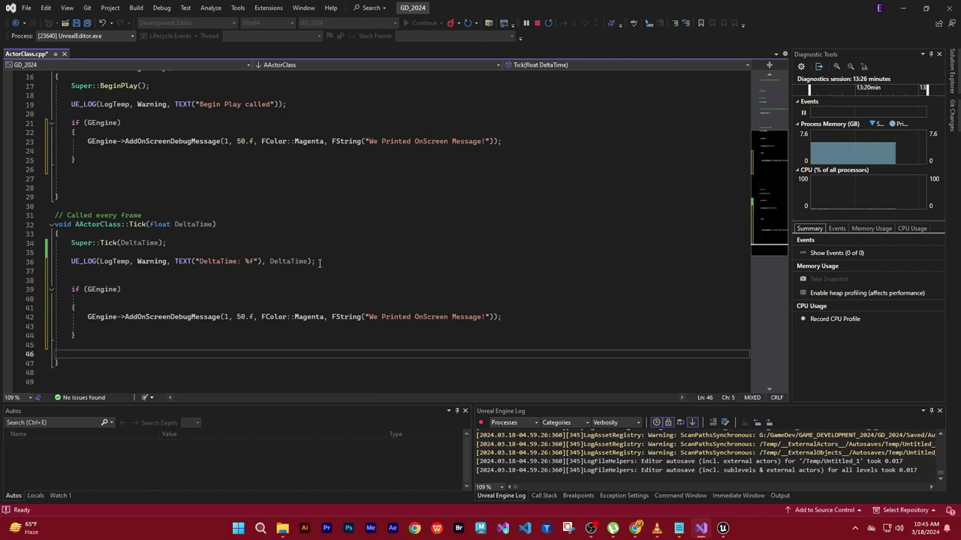
click(85, 316)
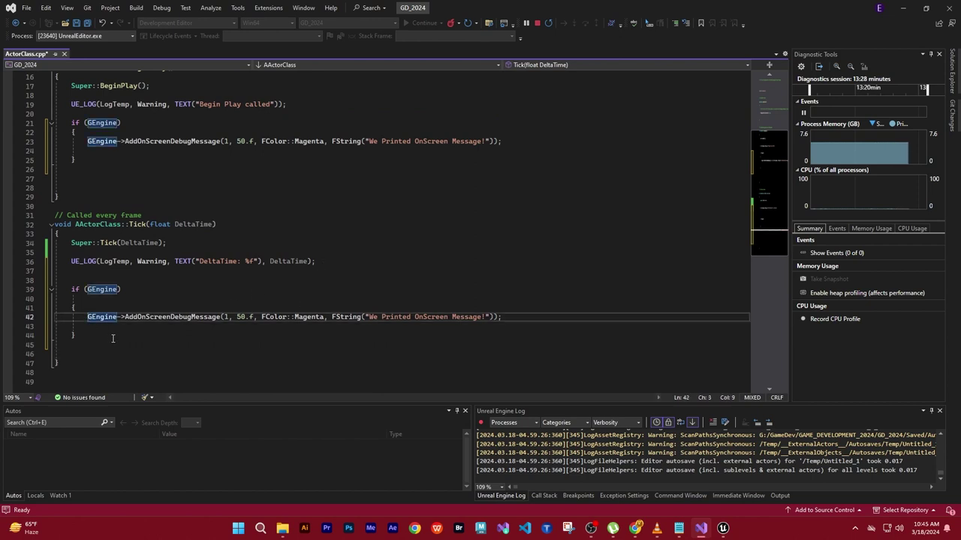
key(Return)
key(Up)
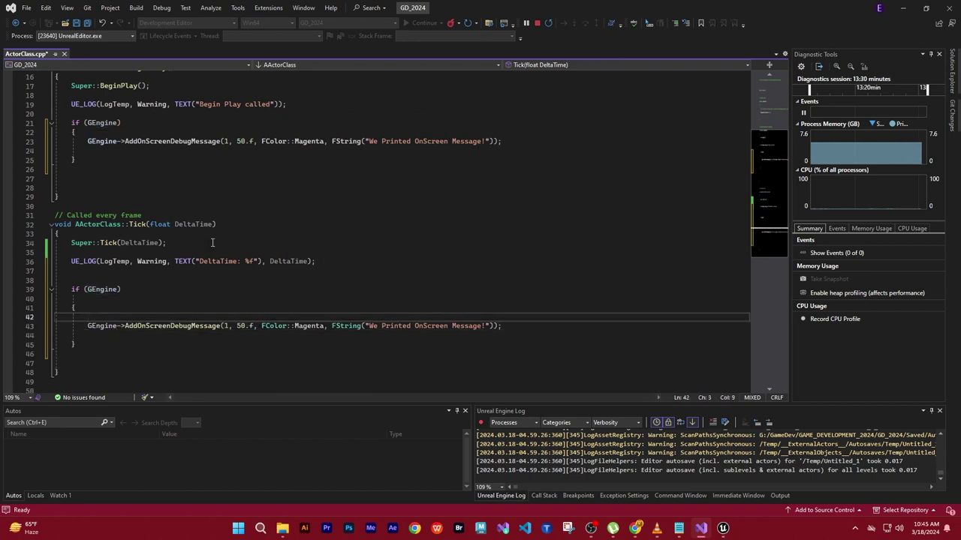
On line 42, type FString Message = FString::Printf(Text("DeltaTime: %f".
text(FString)
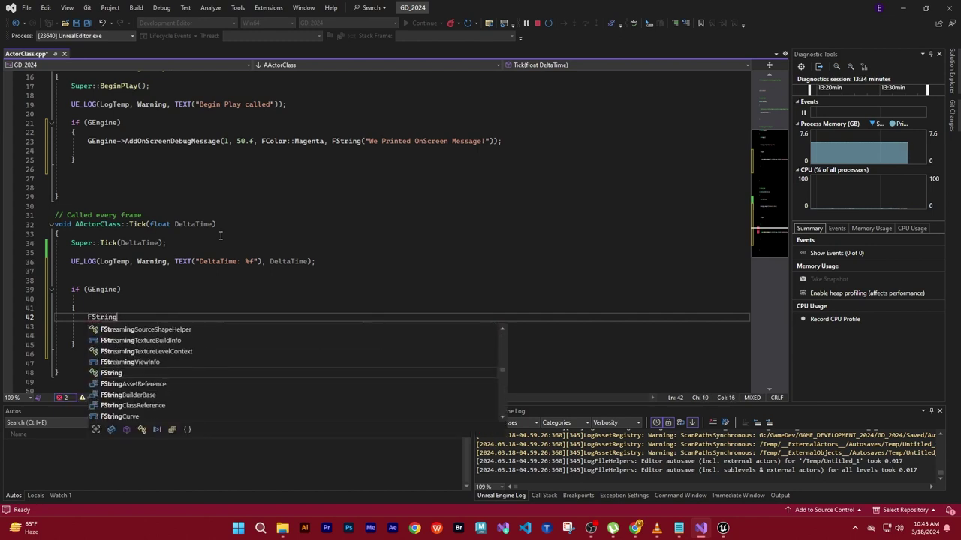
text( Message)
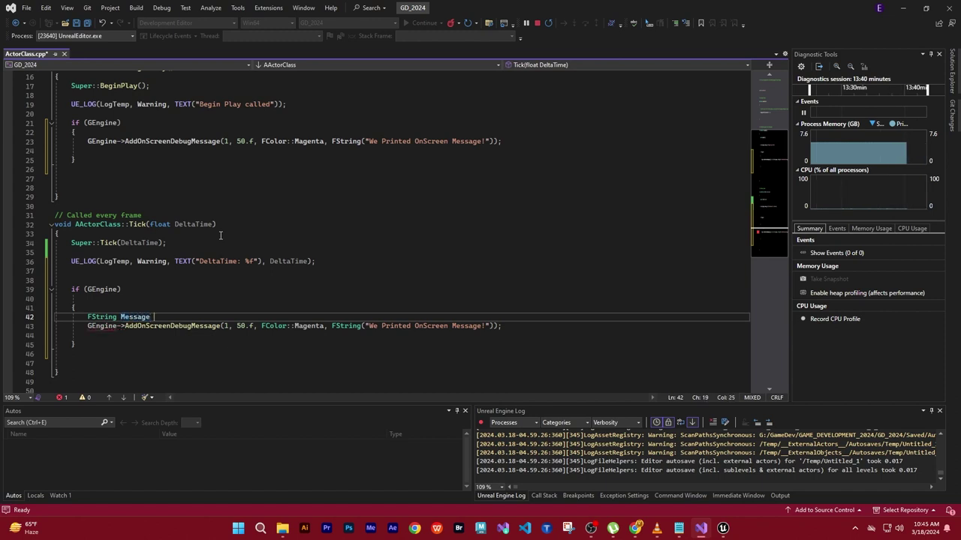
text( = F)
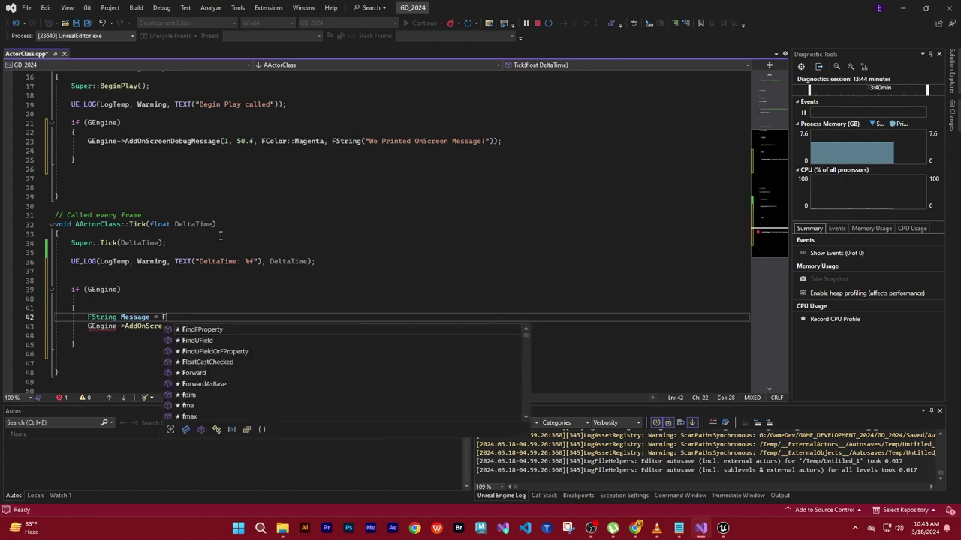
text(String)
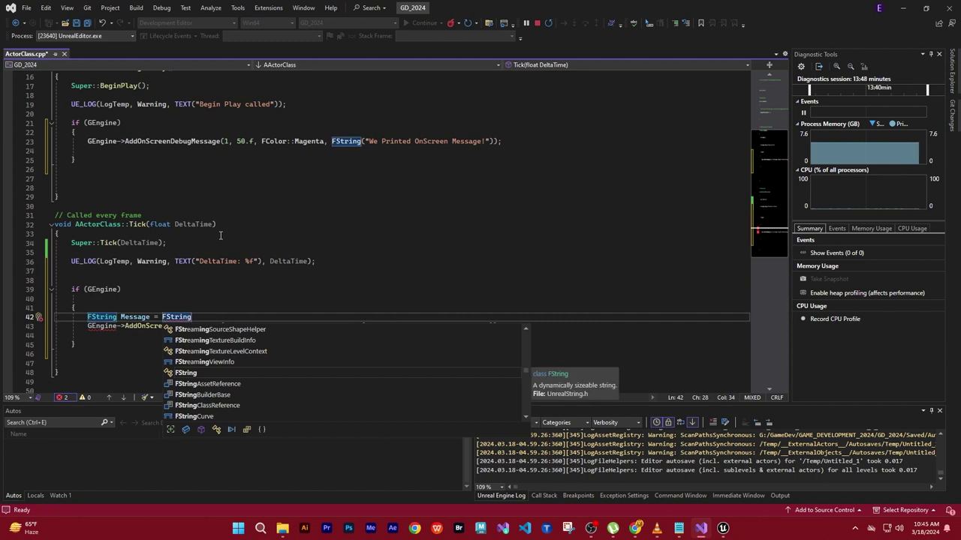
text(::)
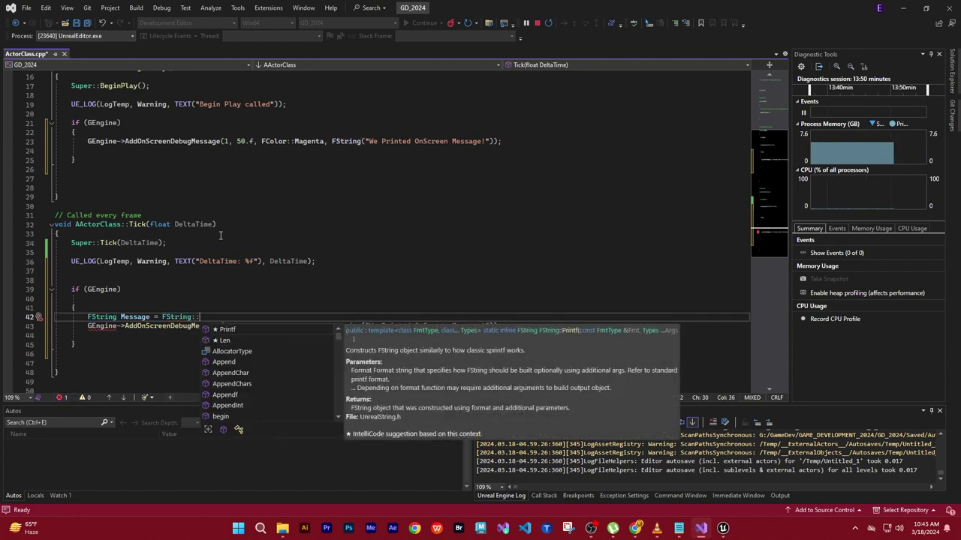
text(Print)
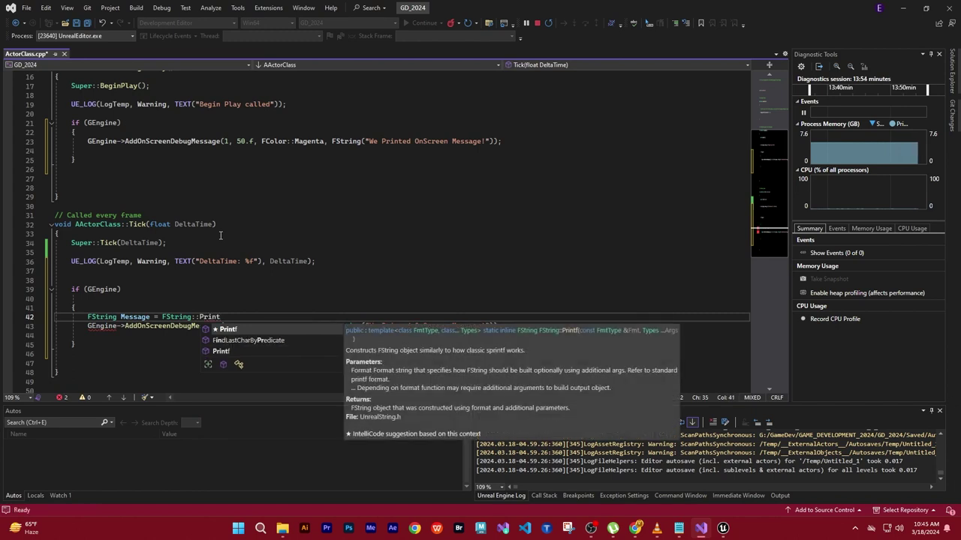
text(f)
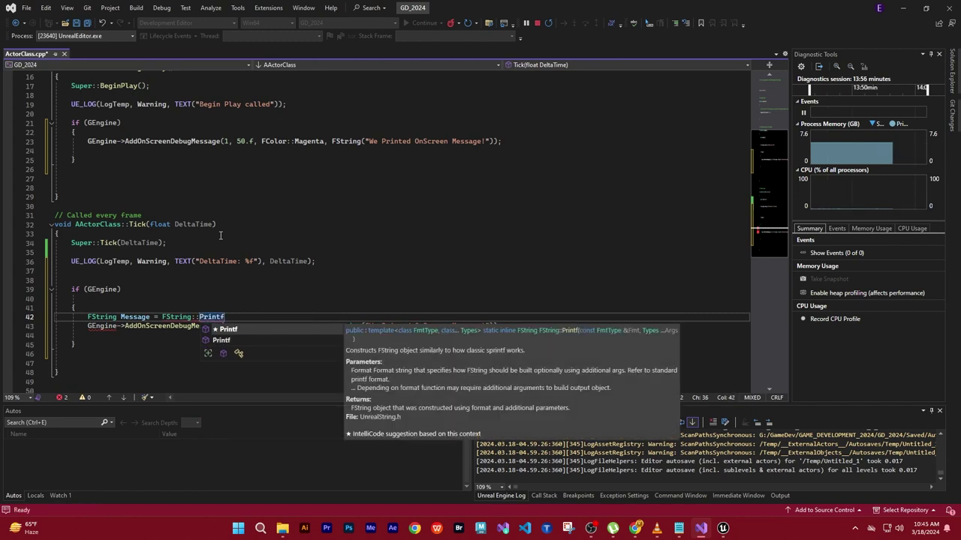
text(()
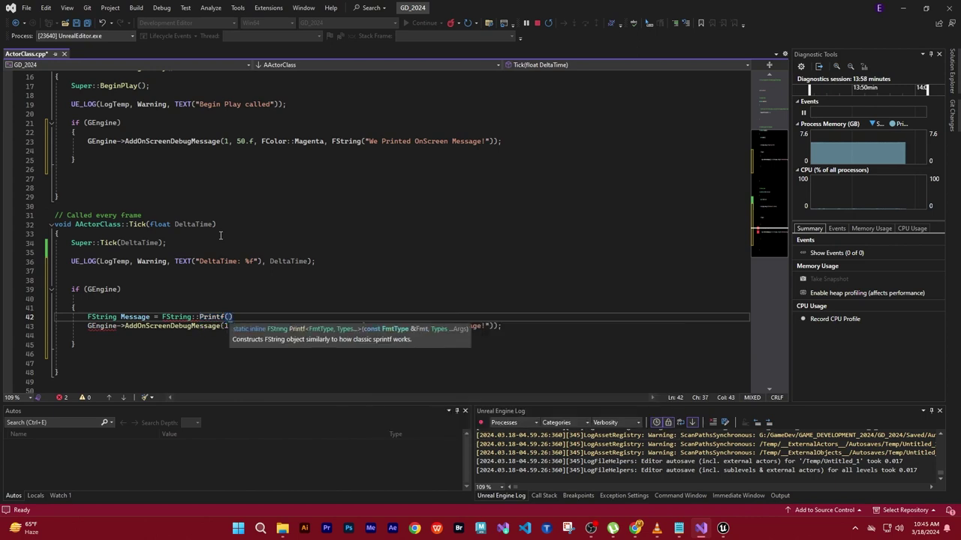
text(Text)
text((")
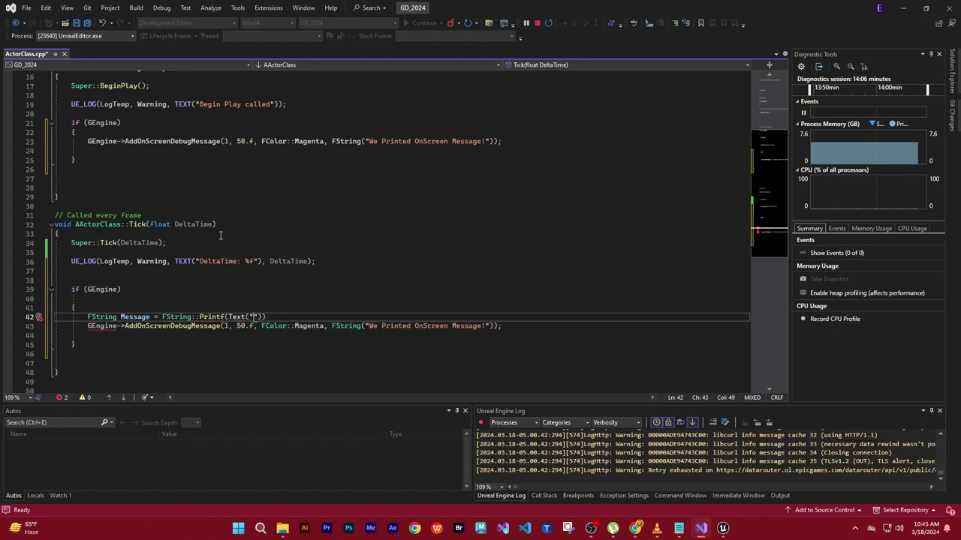
text(celta)
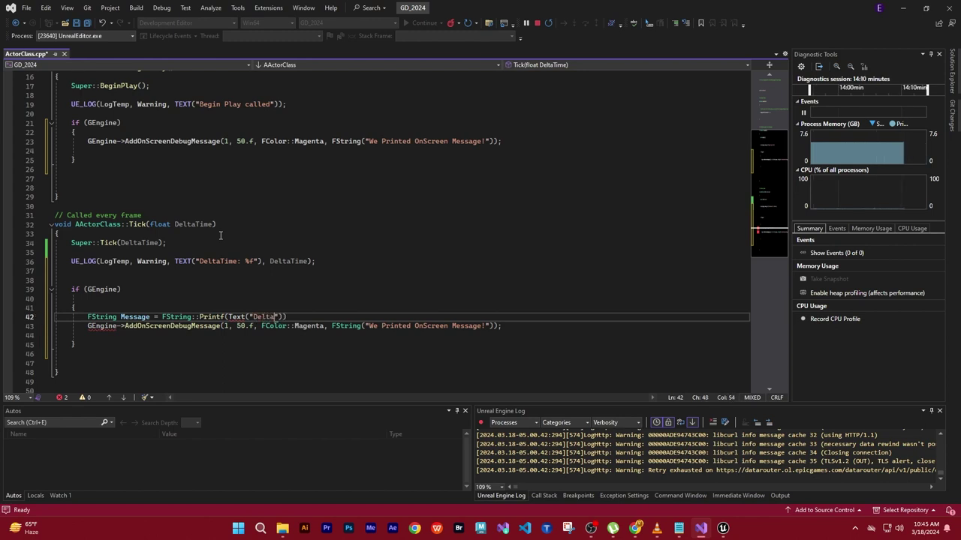
text(Time)
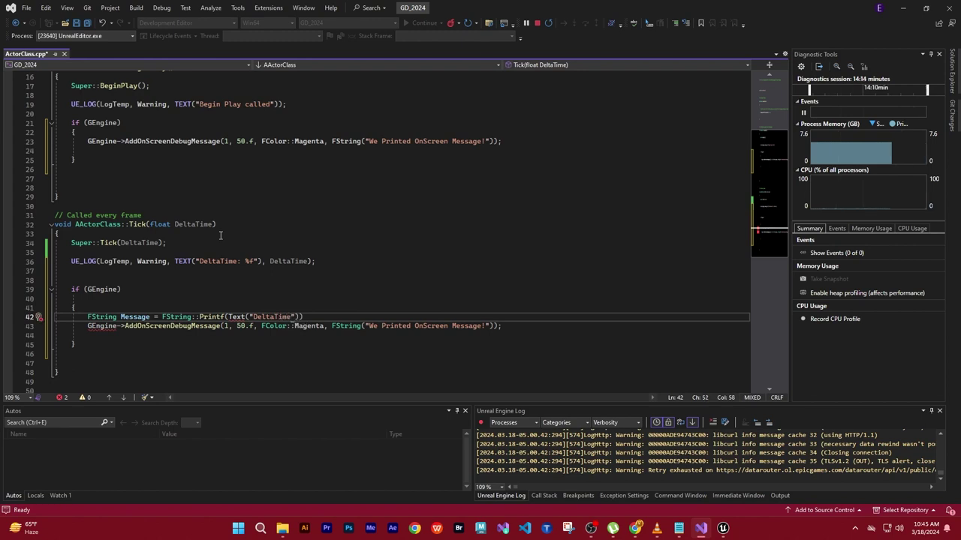
text(:)
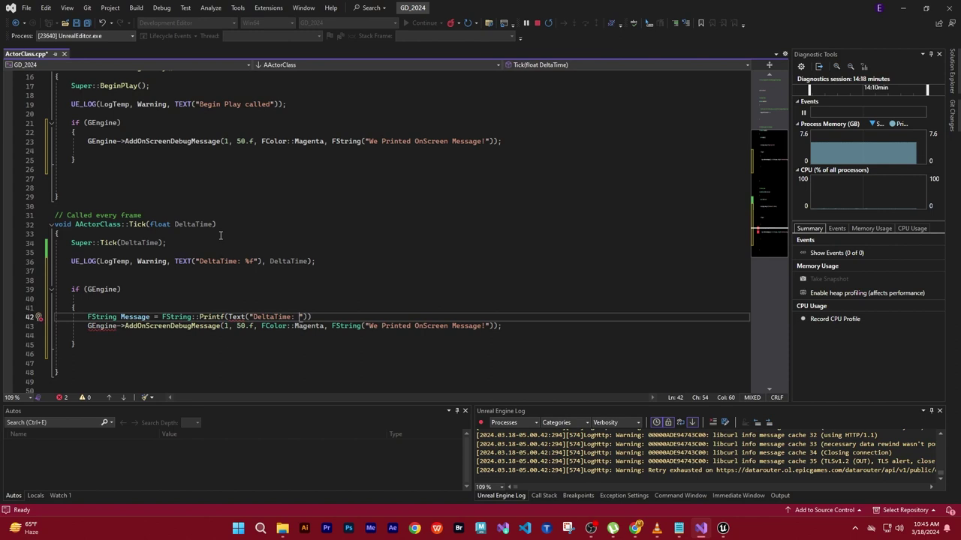
text( %)
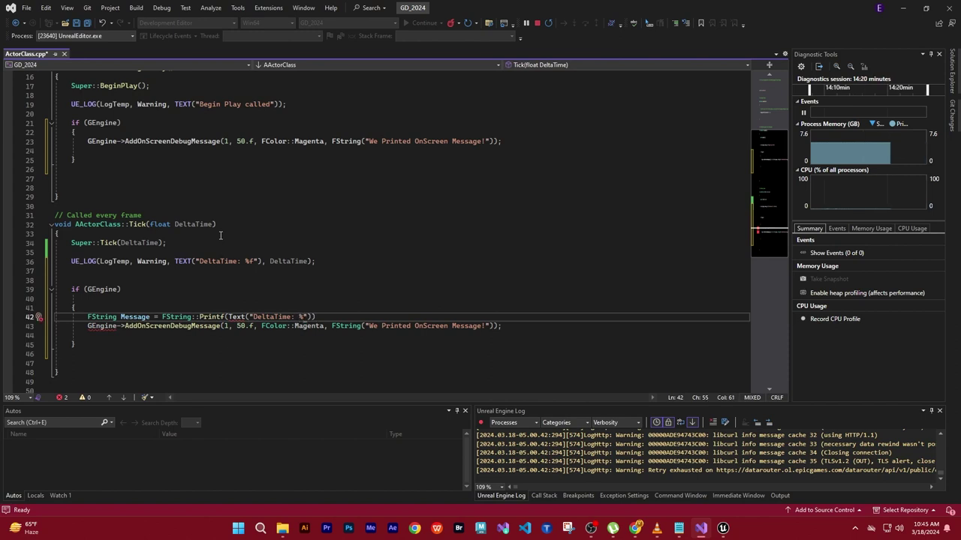
text(f)
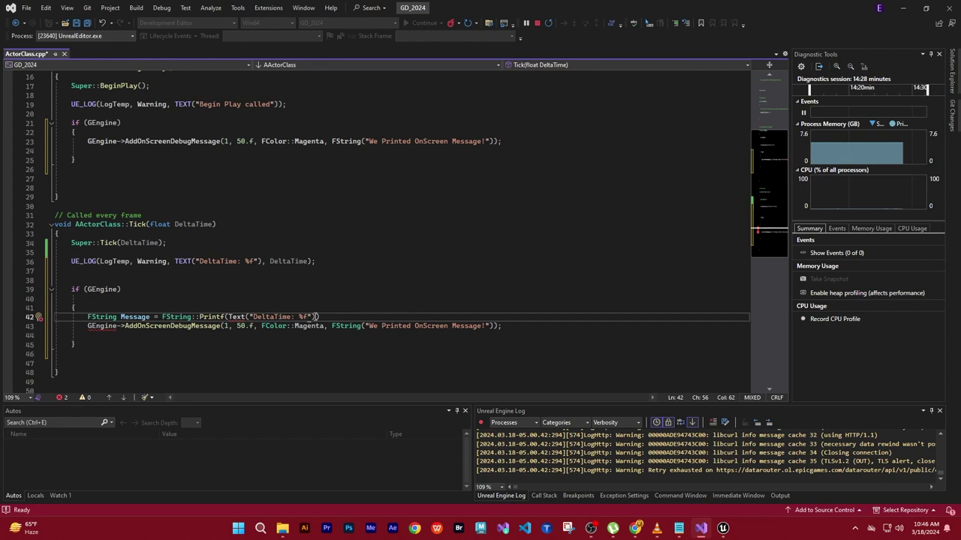
Finish the Printf call with DeltaTime as its argument and close the statement with ');'.
text(, )
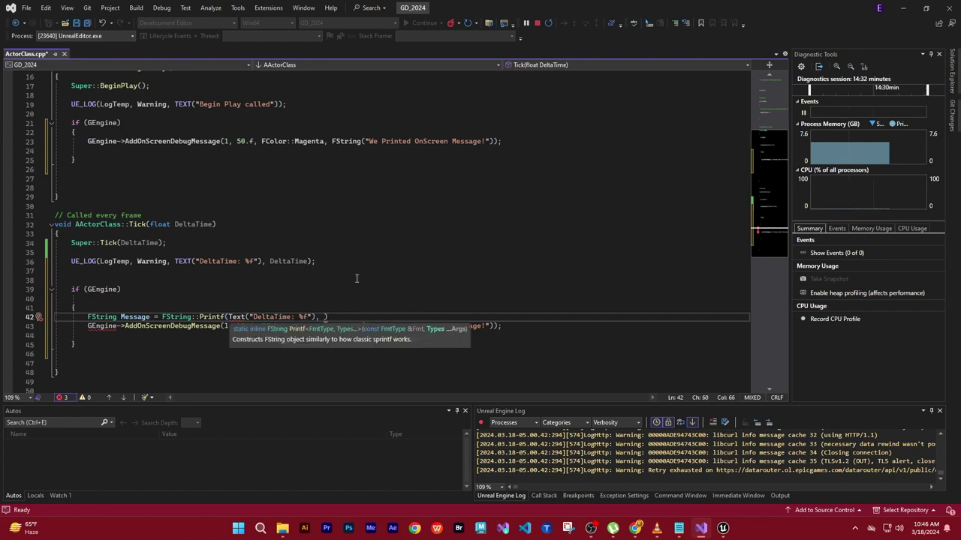
text(D)
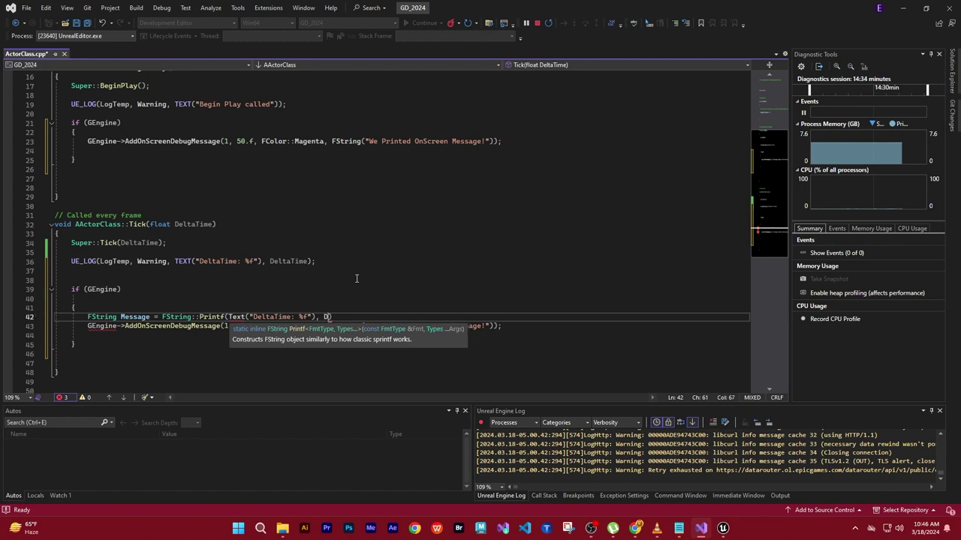
text(elta)
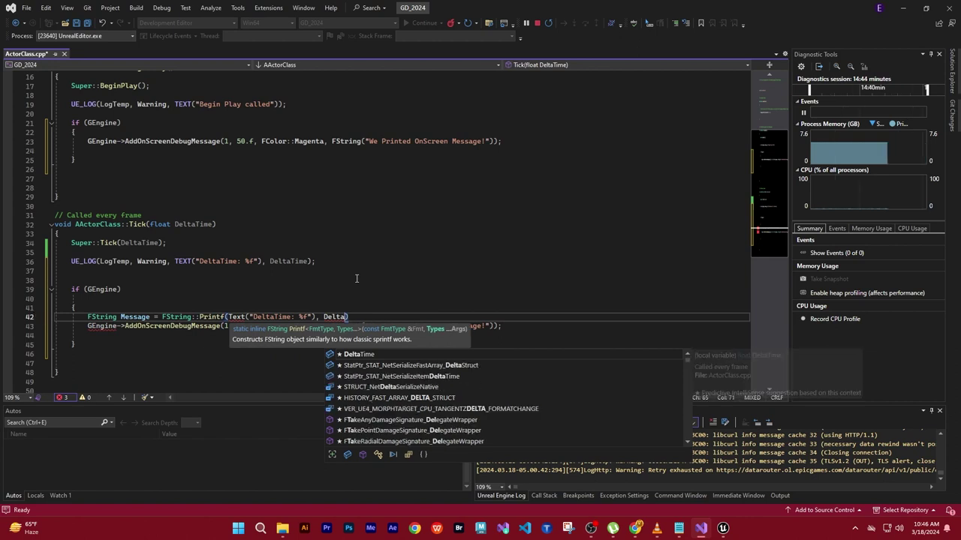
text(Time))
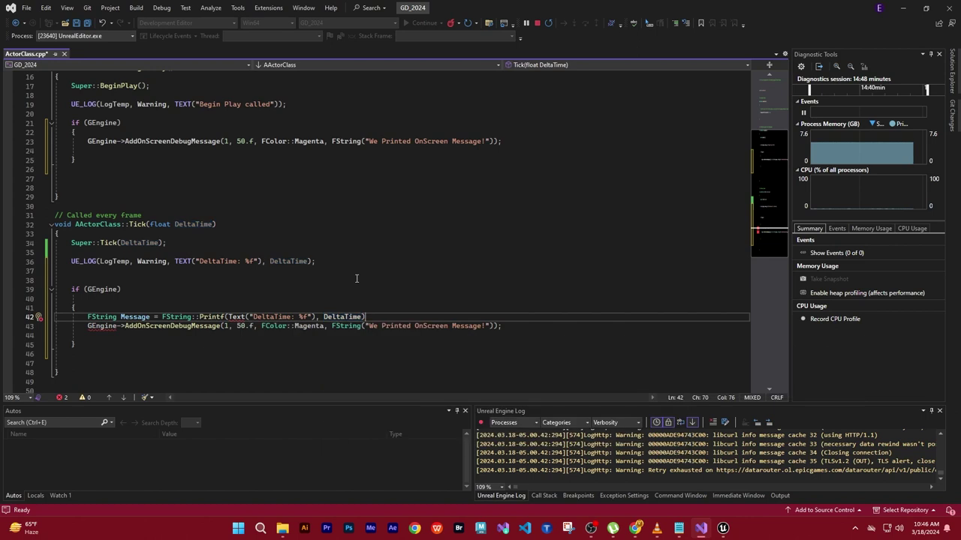
text(;)
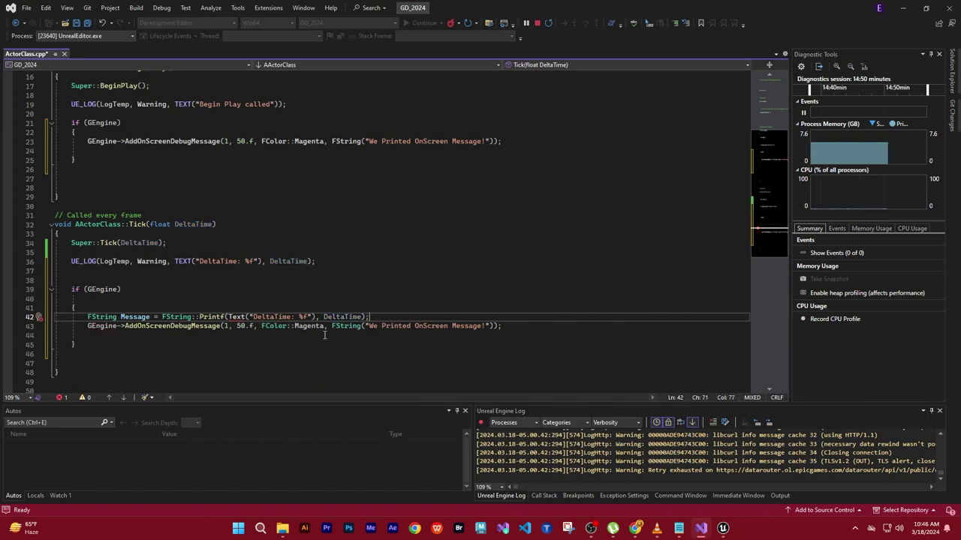
Replace 'Text' with the TEXT macro in the Message line's Printf format string.
scroll(322, 363, down, 1)
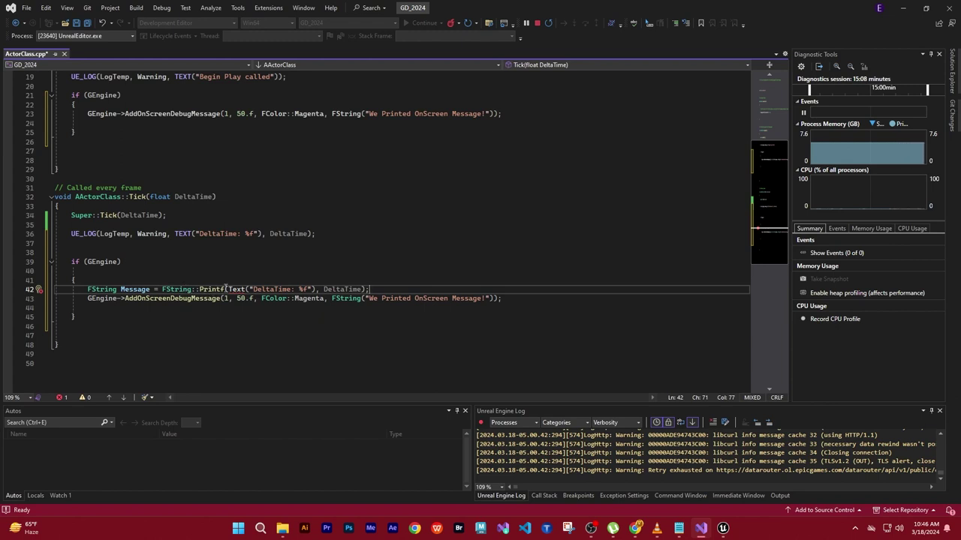
drag(229, 289, 246, 291)
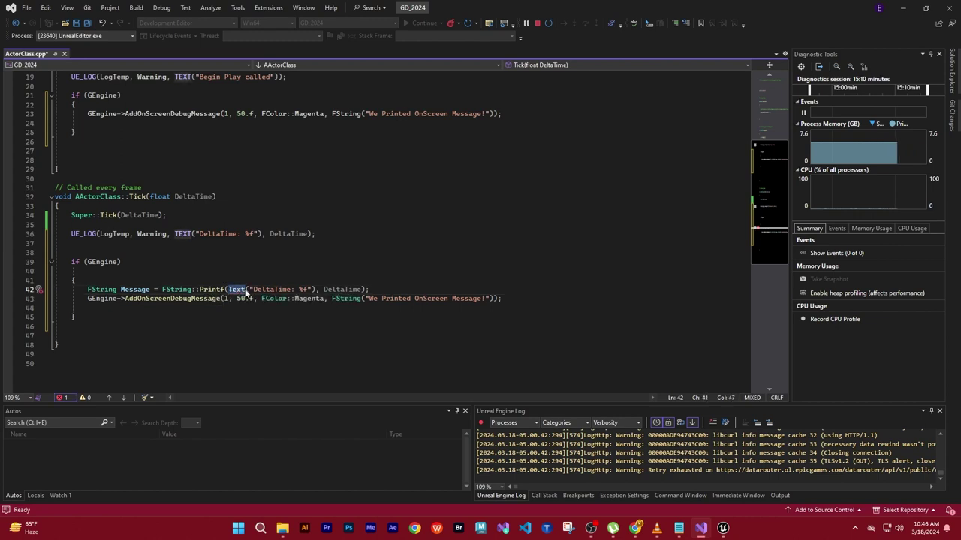
text(TEXT)
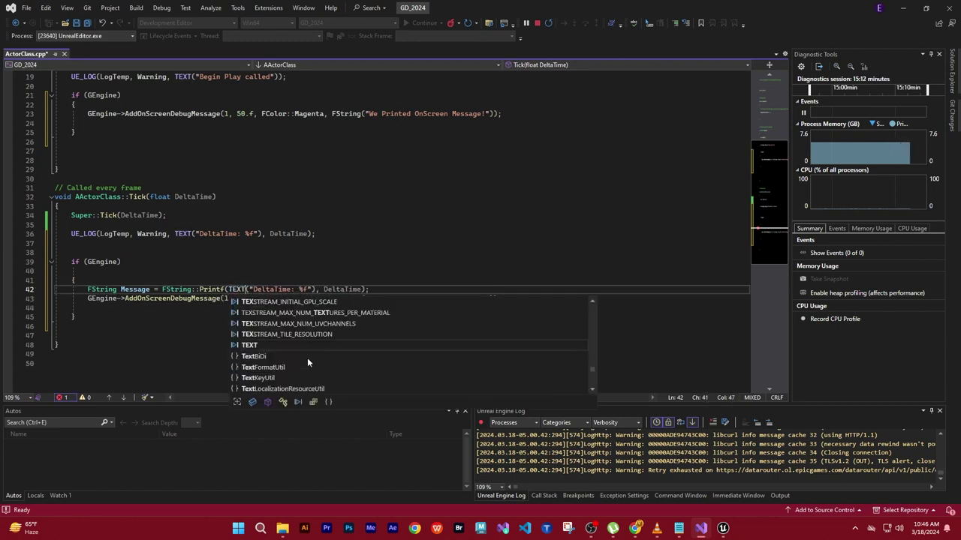
click(379, 234)
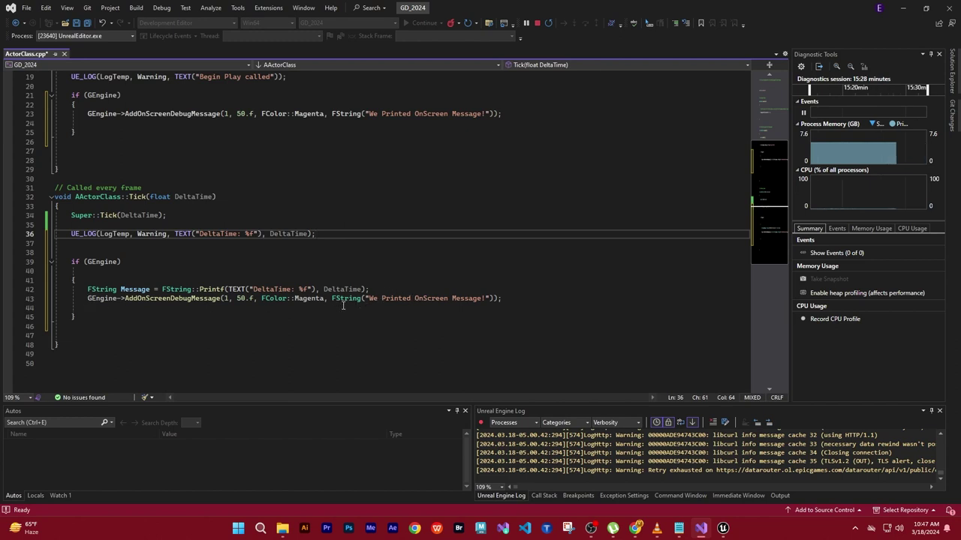
drag(332, 298, 493, 297)
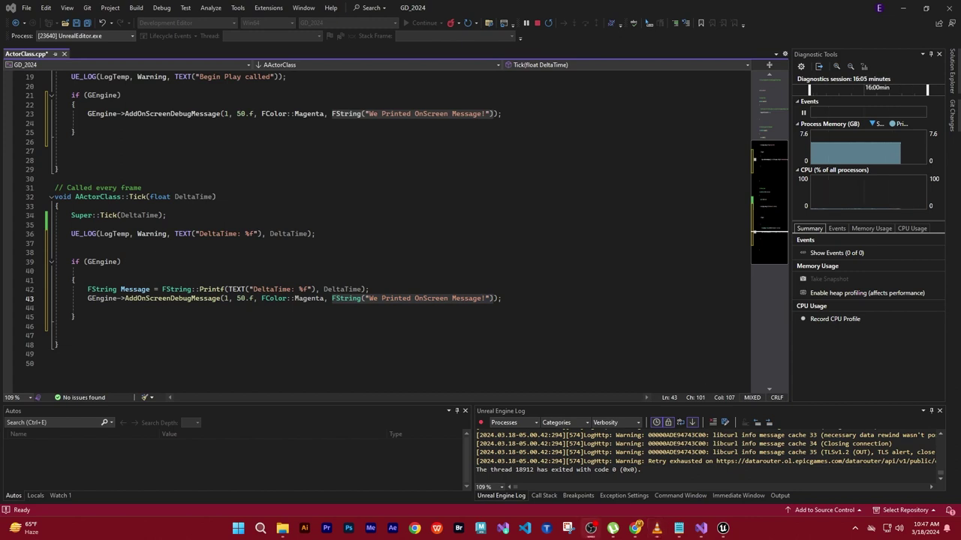
Replace the fixed FString("We Printed OnScreen Message!") argument on line 43 with Message.
click(517, 345)
drag(333, 298, 493, 298)
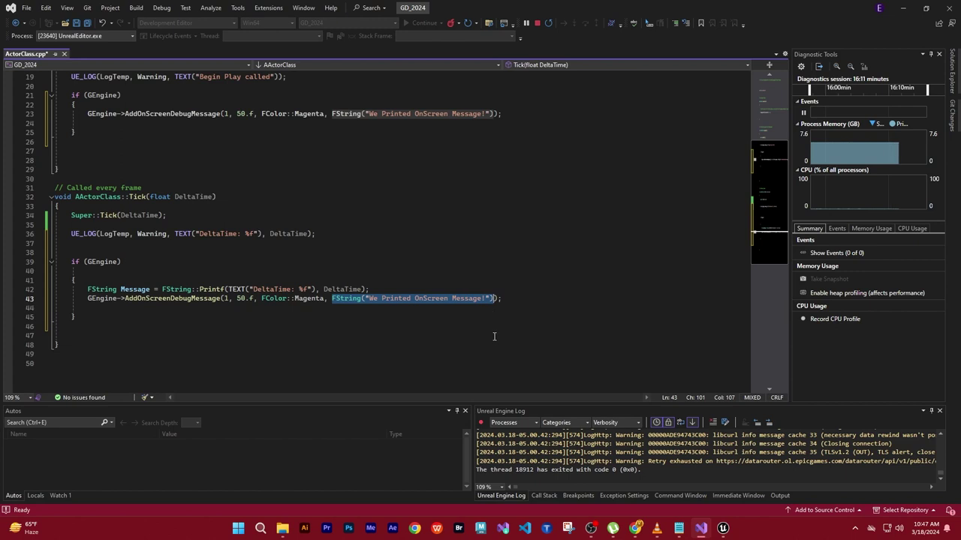
key(Delete)
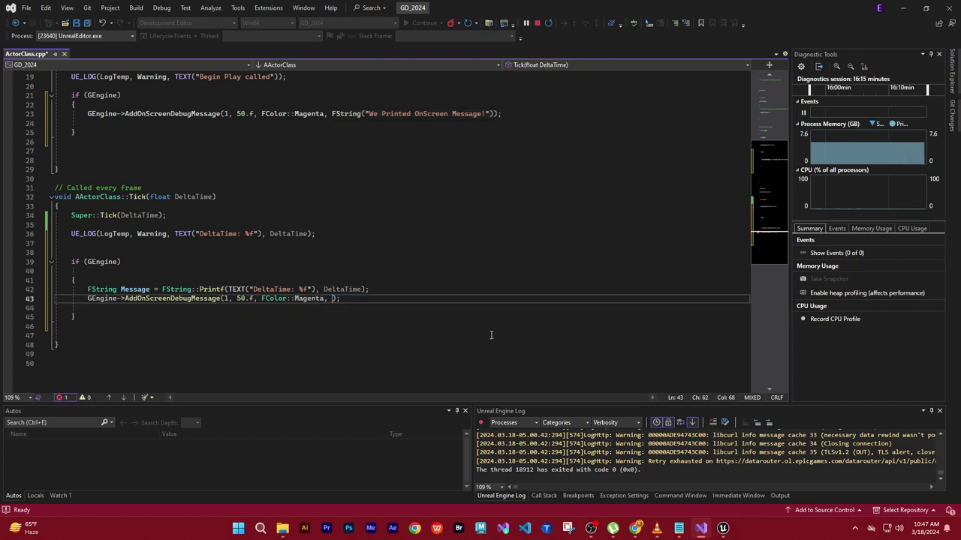
text(Messa)
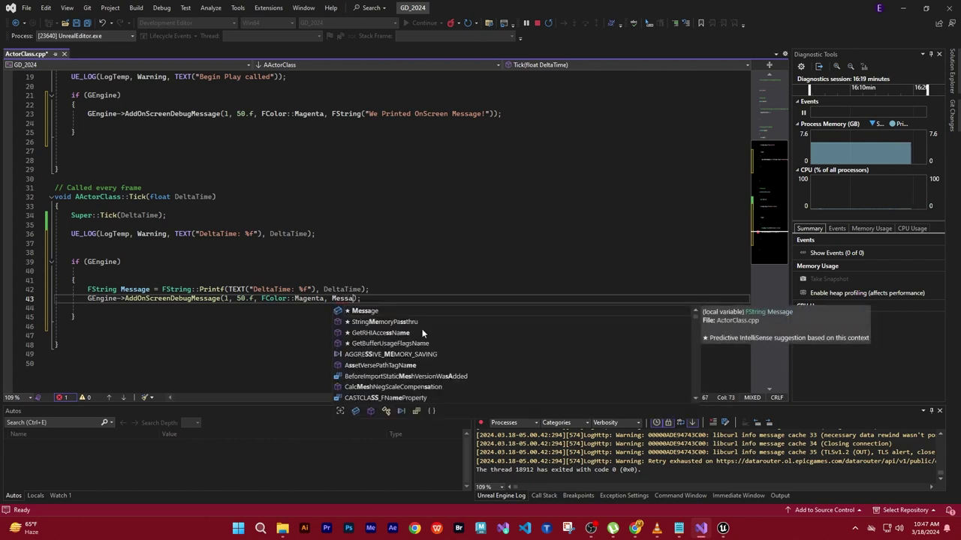
key(Tab)
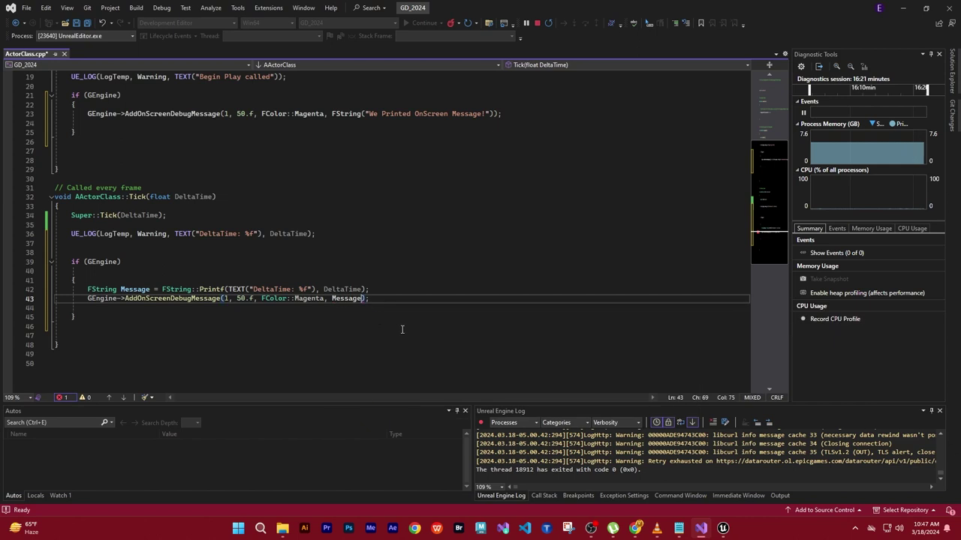
Save all files in Visual Studio and return to the Unreal Editor.
click(403, 336)
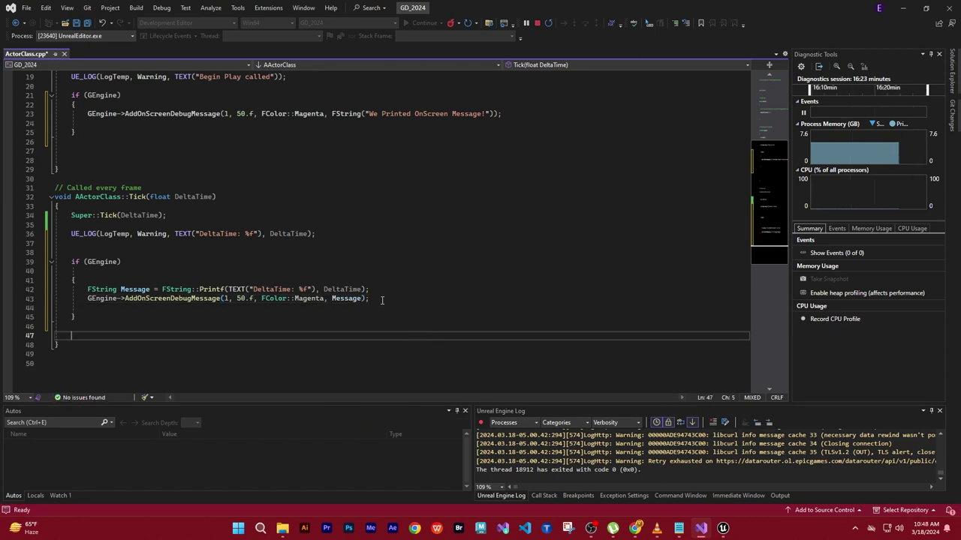
click(26, 8)
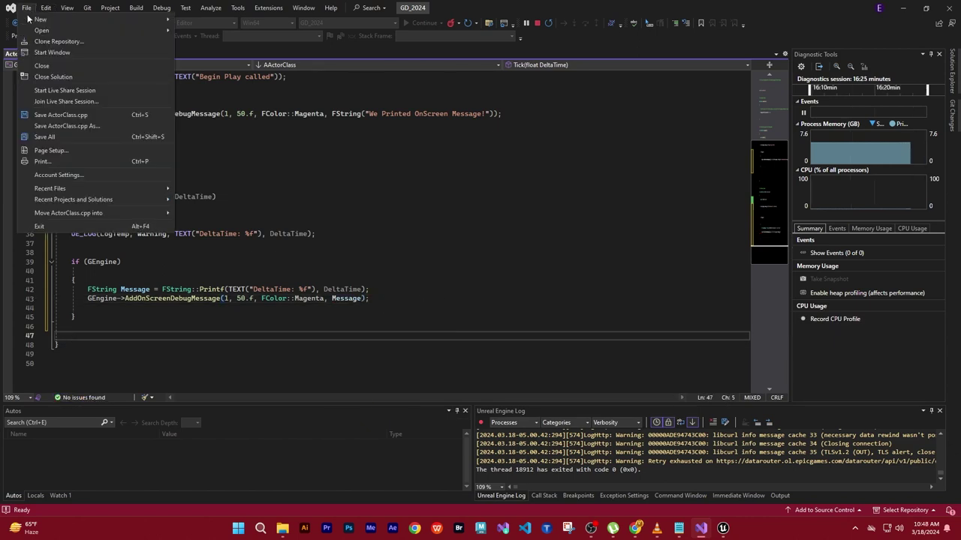
click(45, 137)
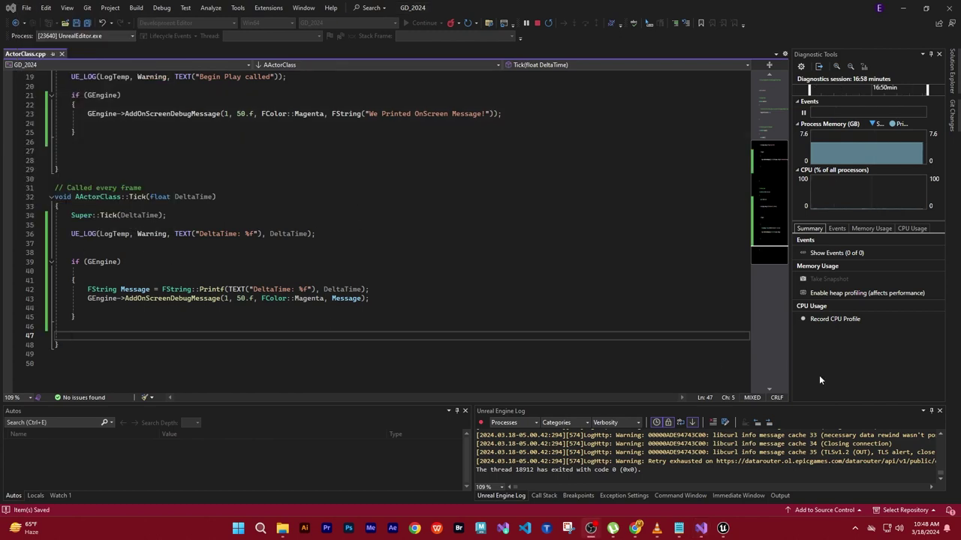
click(394, 290)
click(380, 300)
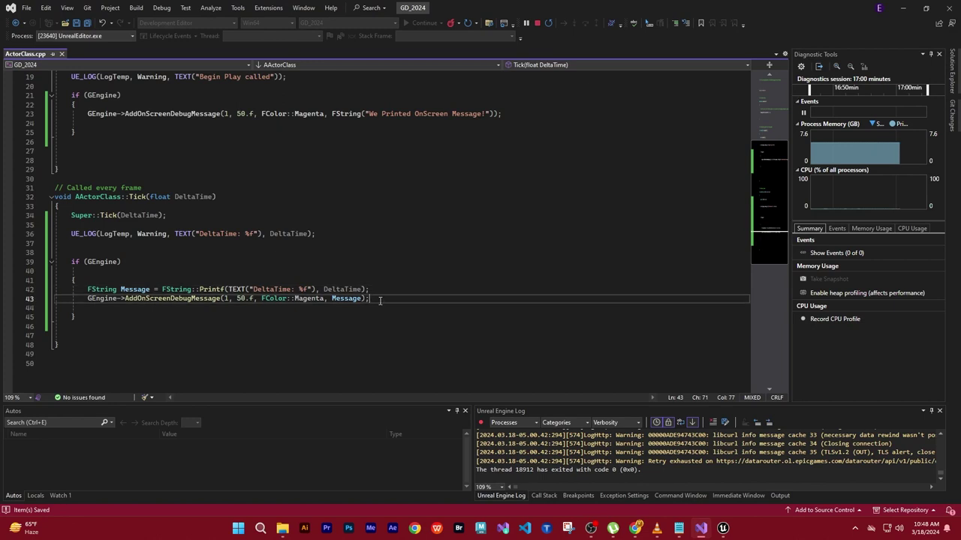
click(26, 7)
click(44, 137)
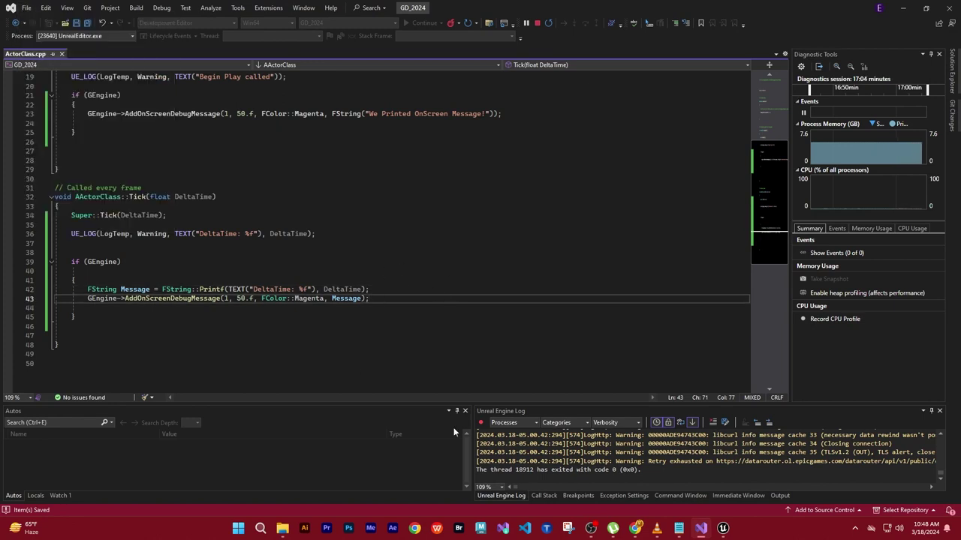
click(721, 529)
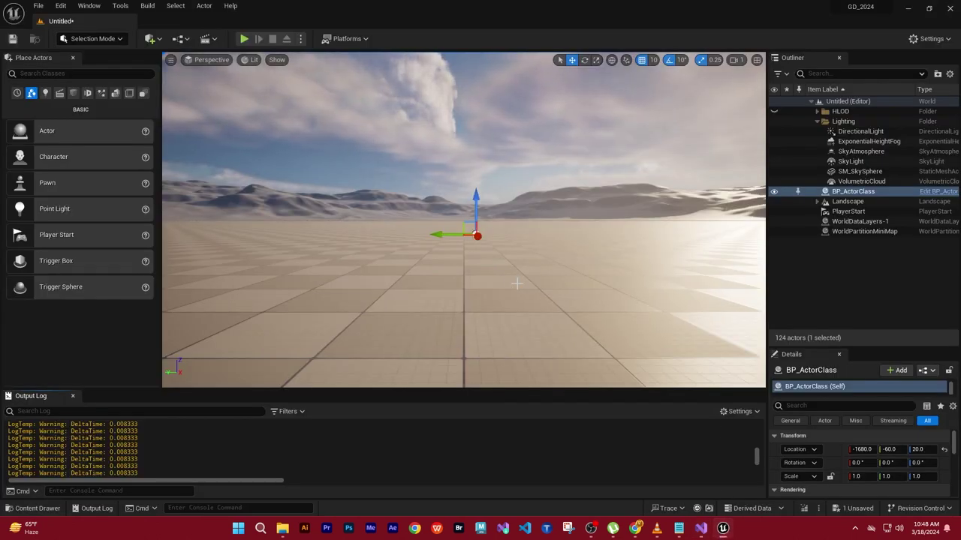
Live-compile the C++ changes and close the Live Coding console.
right_drag(507, 291, 507, 330)
mouse_move(507, 291)
right_down()
mouse_move(508, 247)
mouse_move(540, 247)
mouse_move(518, 248)
right_up()
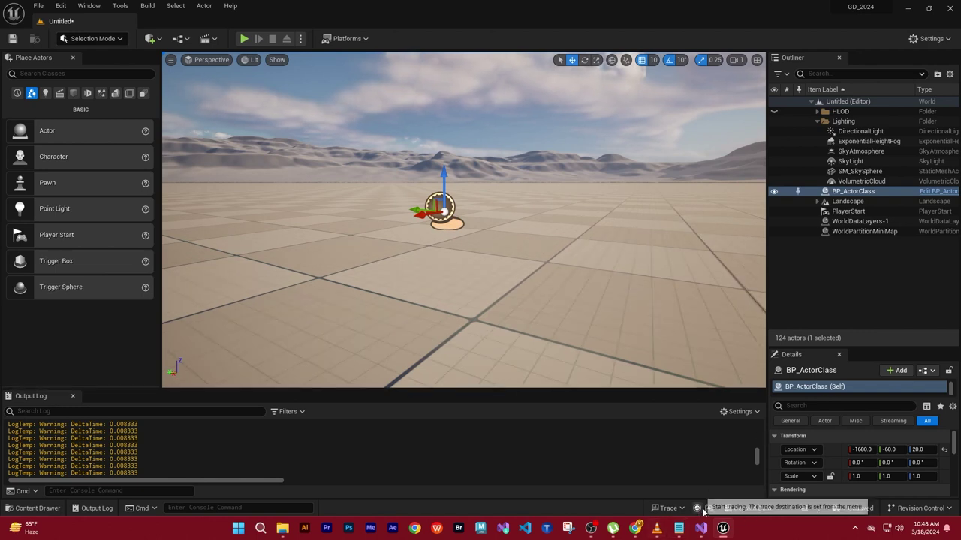
click(804, 508)
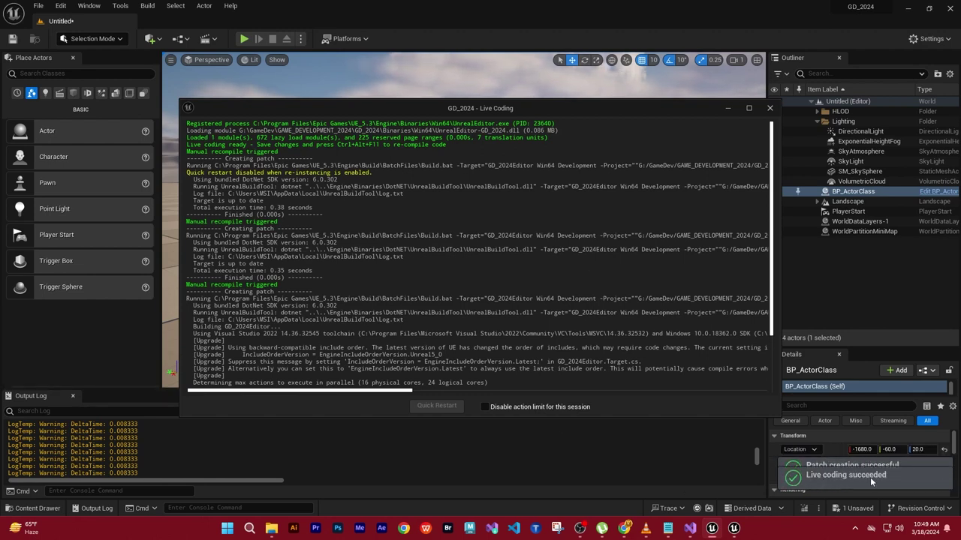
click(769, 108)
Play the level, check the DeltaTime warnings in the Output Log, then stop.
click(245, 39)
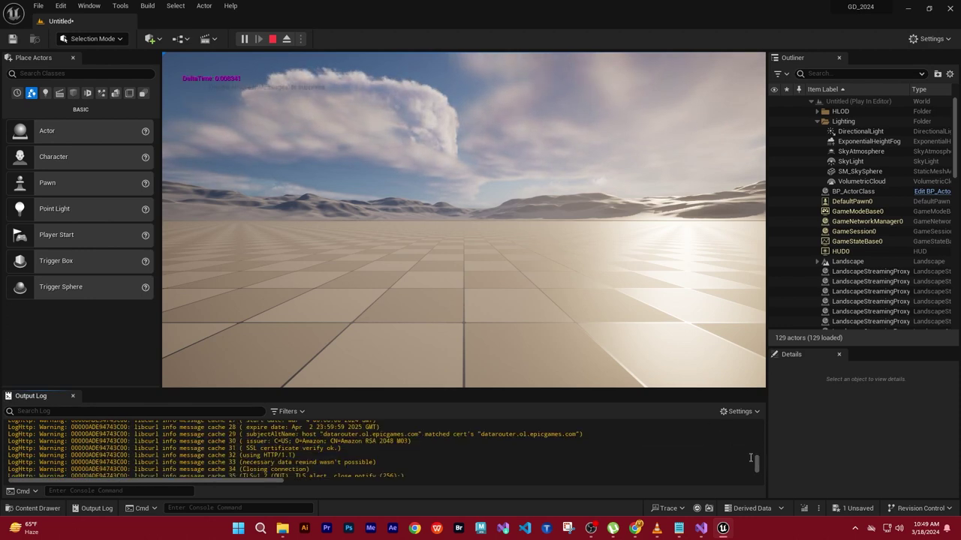
drag(757, 469, 757, 479)
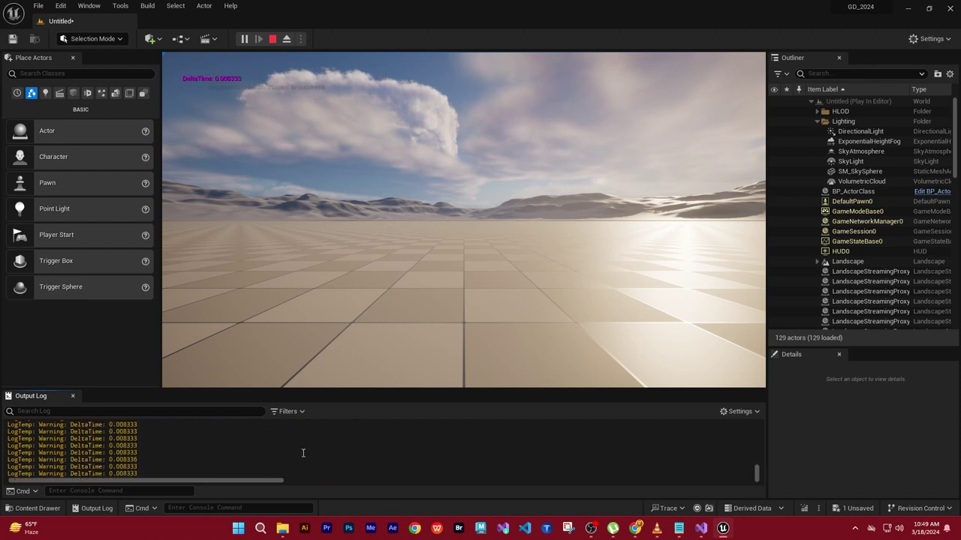
drag(7, 451, 151, 457)
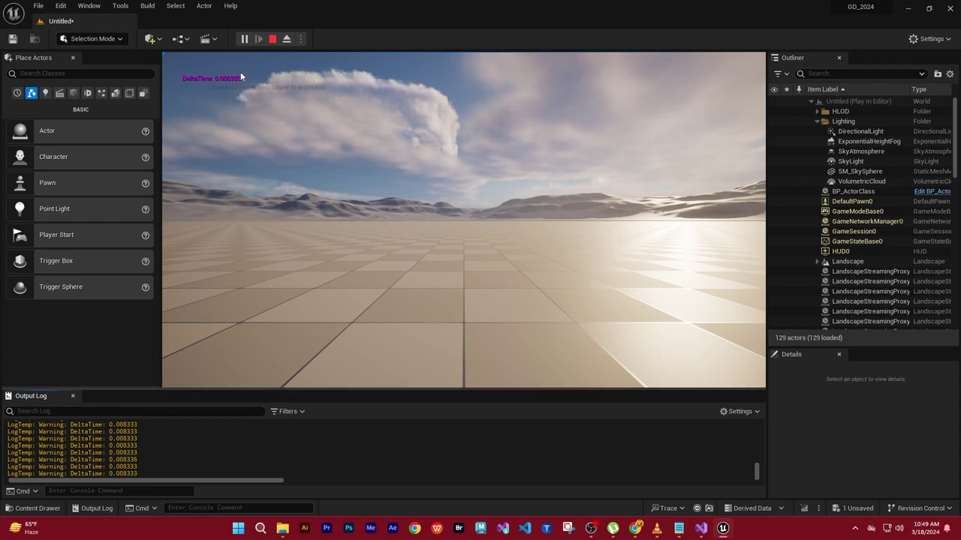
click(272, 39)
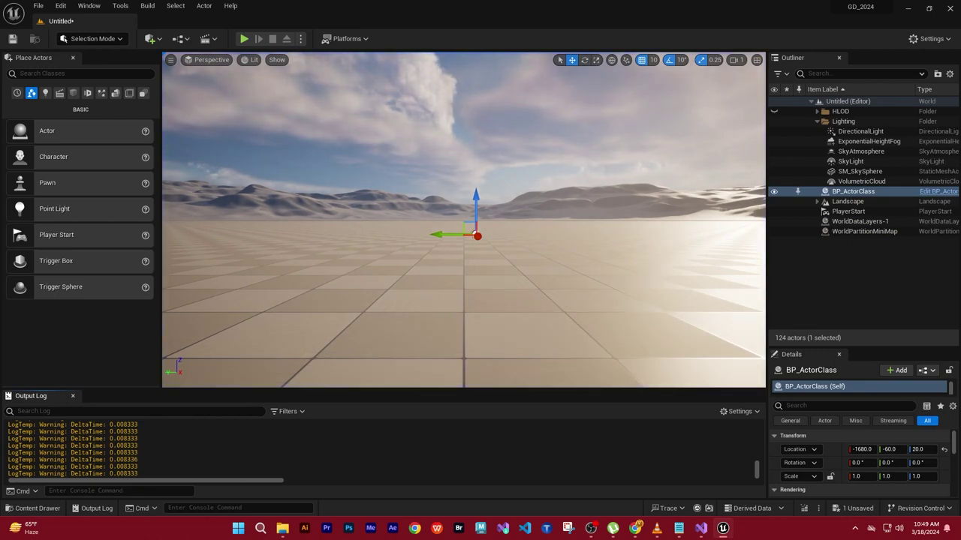
Look over the placed actor in the Unreal viewport before returning to the code.
key(alt+Tab)
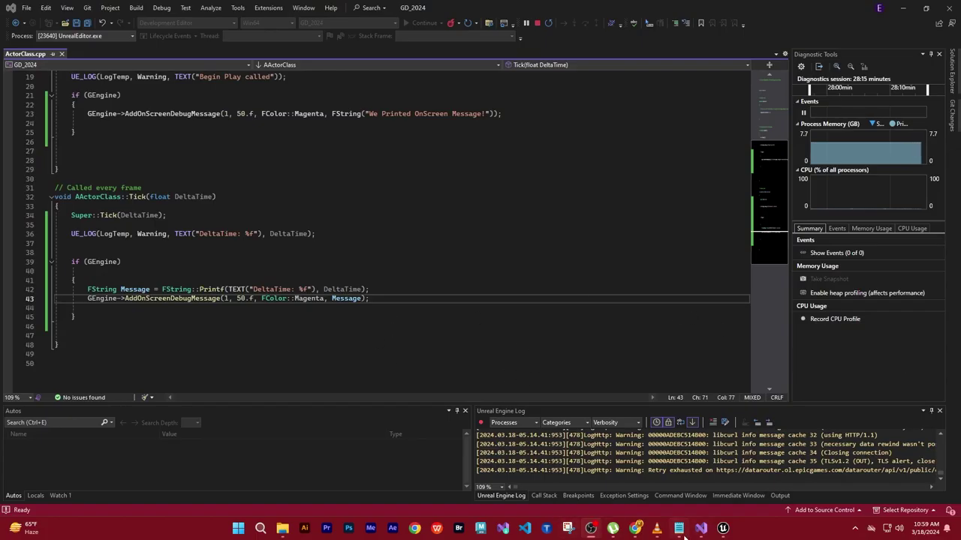
click(723, 528)
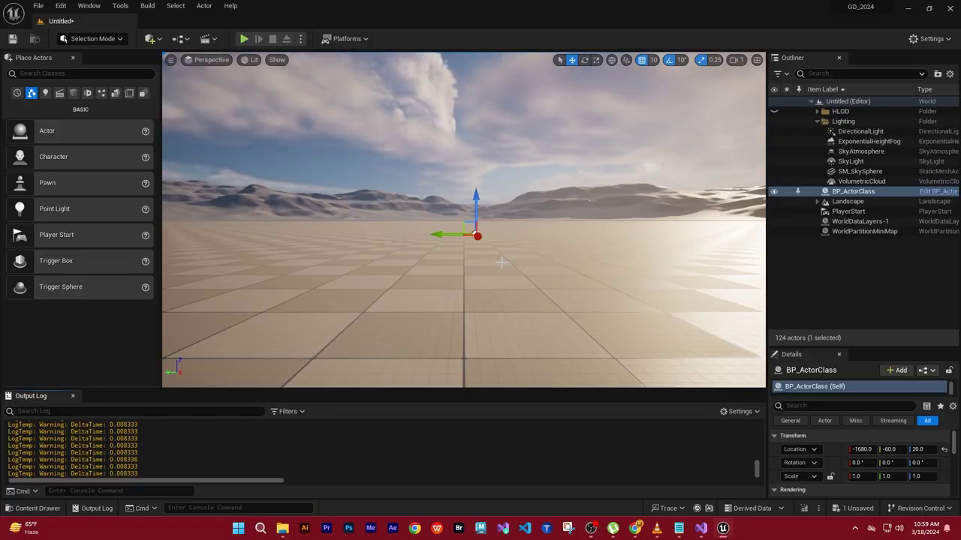
mouse_move(505, 269)
alt+mouse_down()
mouse_move(451, 286)
mouse_move(511, 276)
alt+mouse_up()
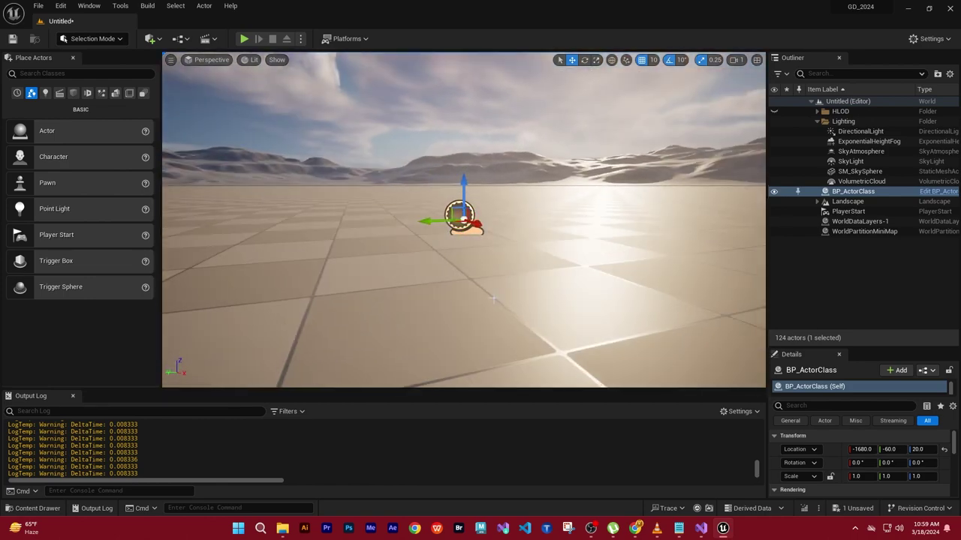
key(alt+Tab)
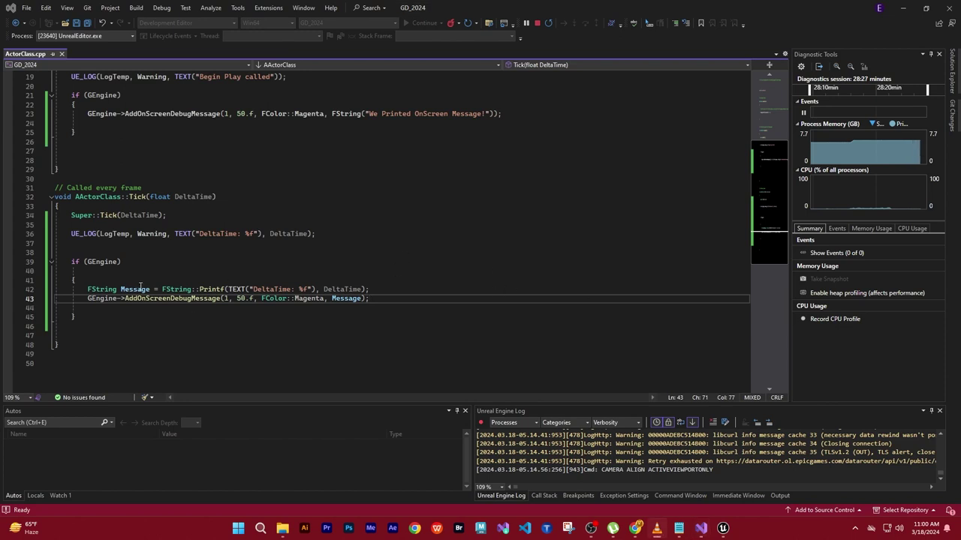
Insert a new line 'FString Name = GetName();' above the Message line in Tick.
click(89, 289)
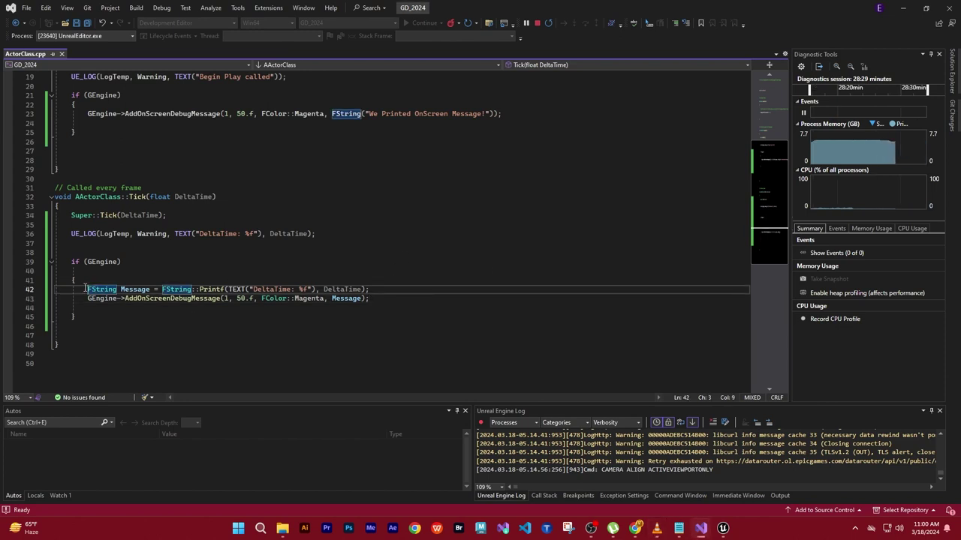
click(127, 278)
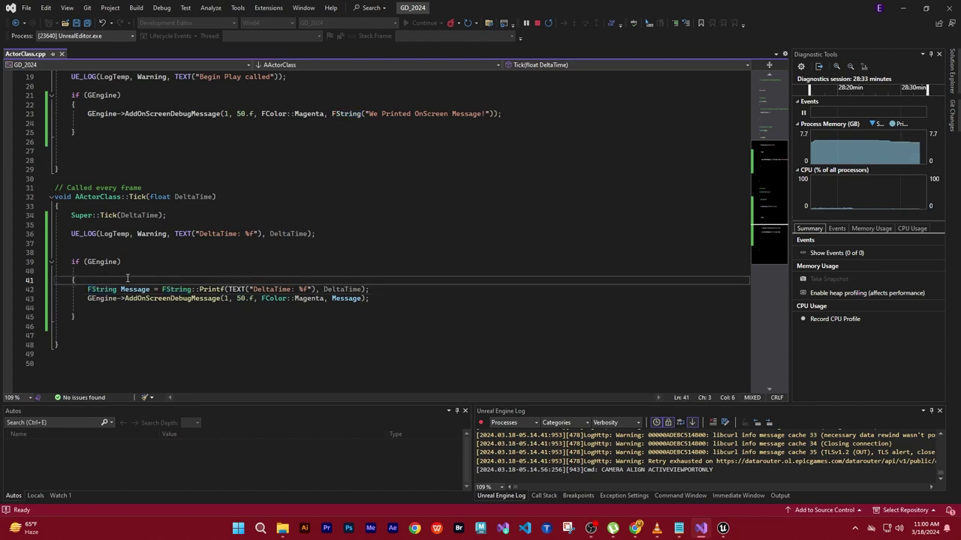
click(87, 288)
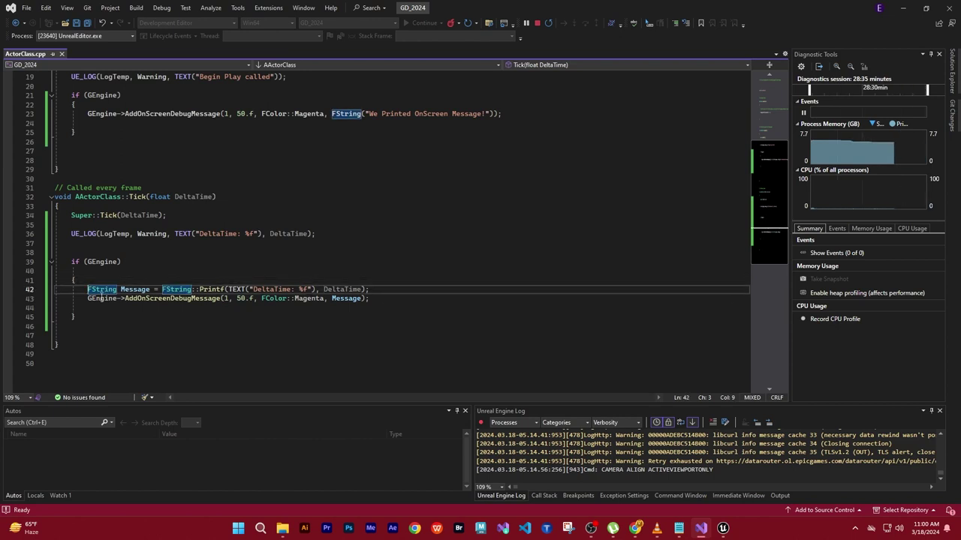
key(Return)
key(Up)
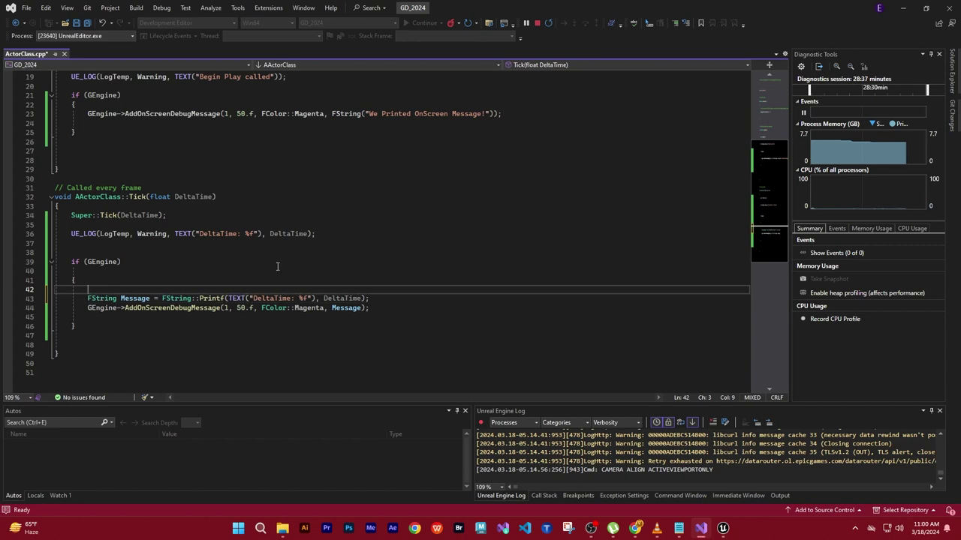
text(FS)
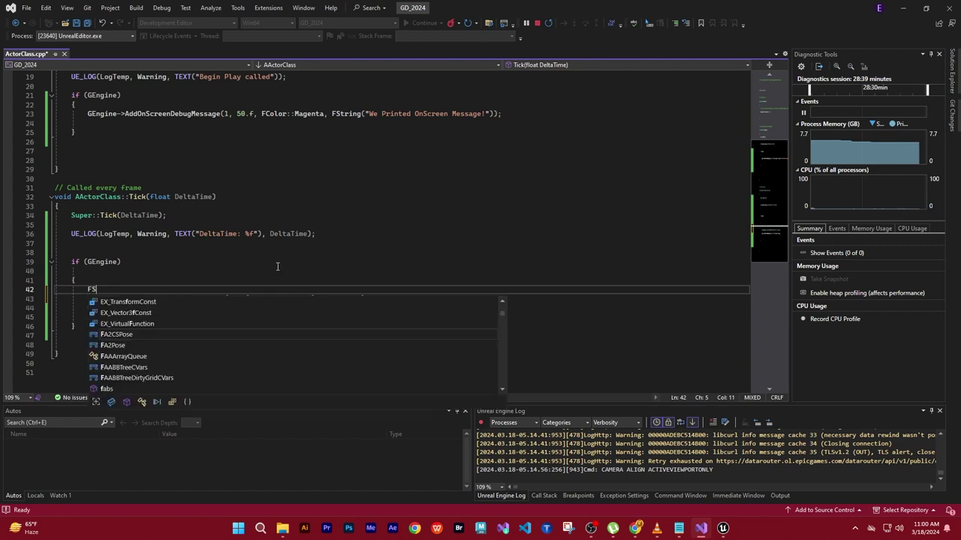
text(tring)
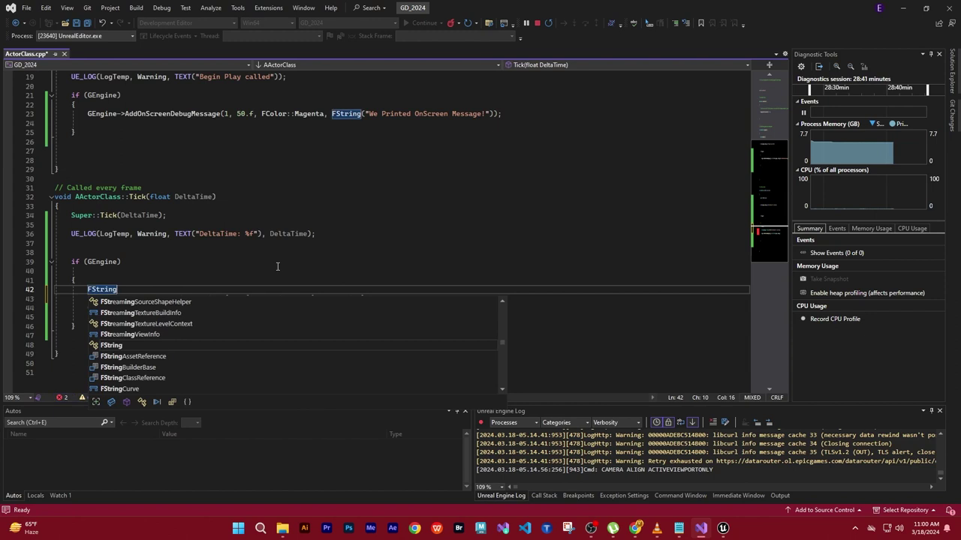
text( Name )
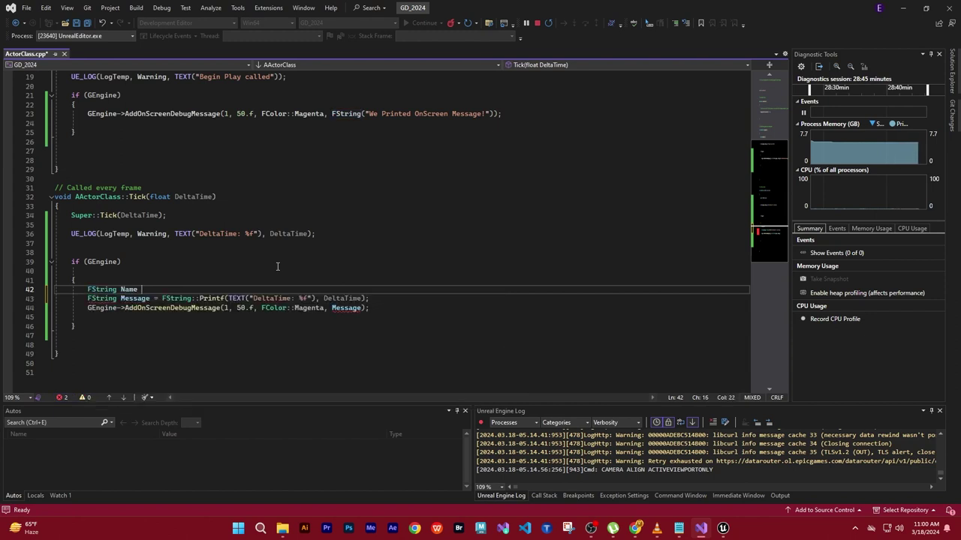
text(= )
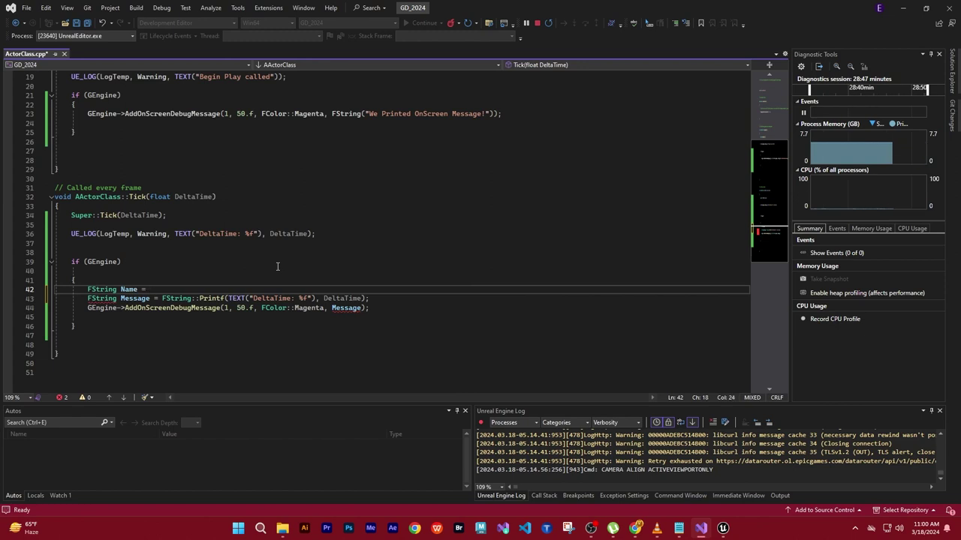
text(Get)
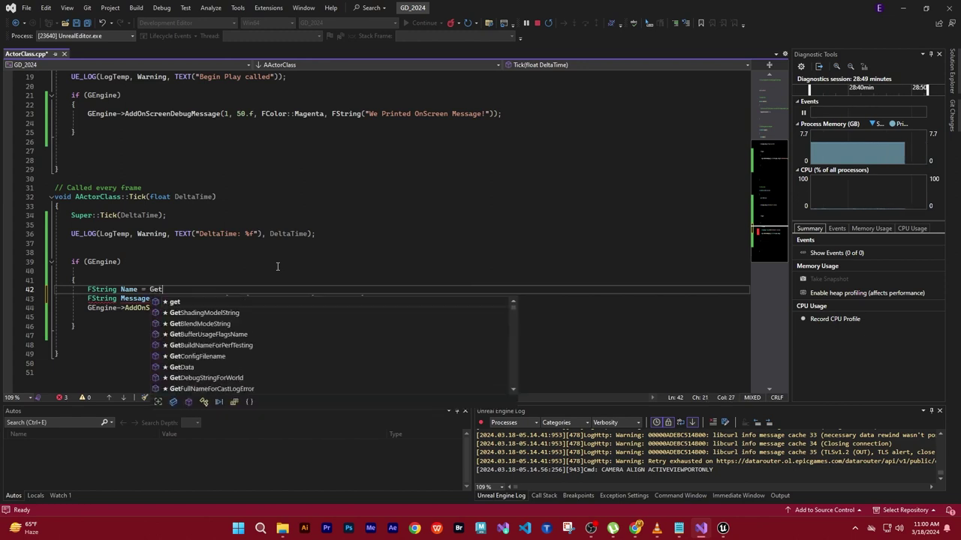
text(Name)
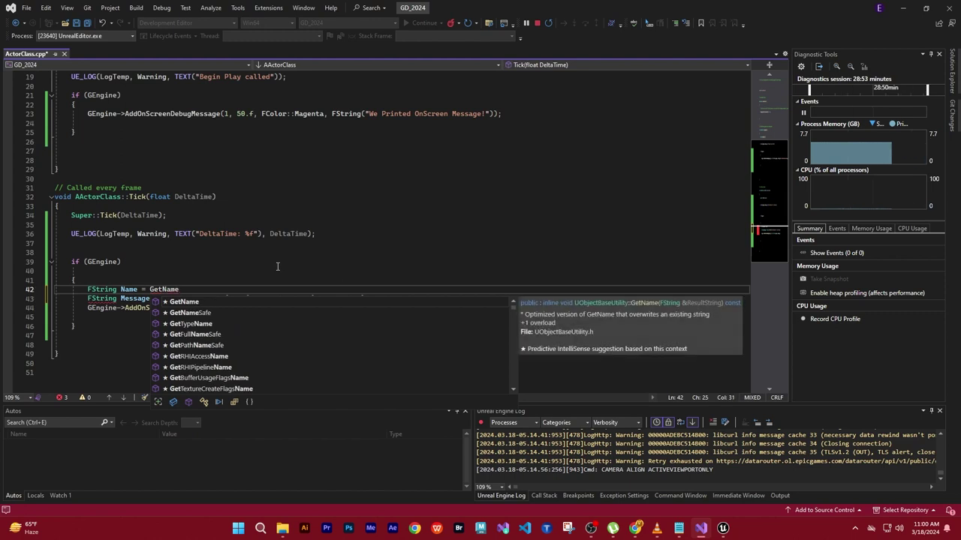
text(()
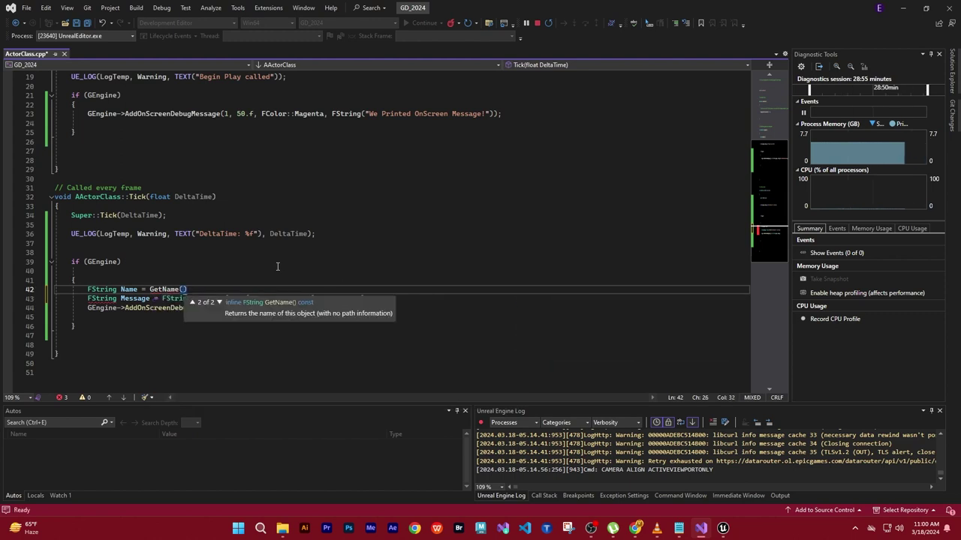
text();)
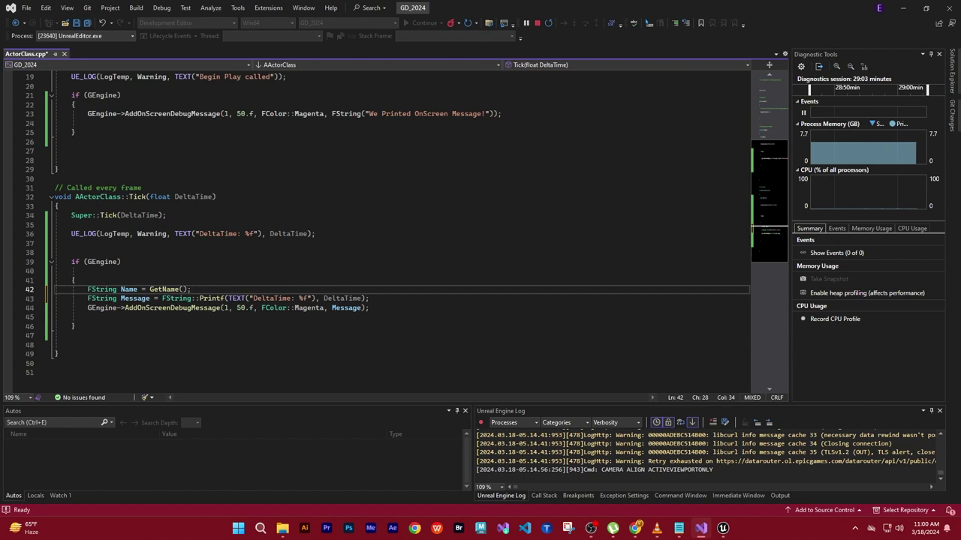
key(alt+Tab)
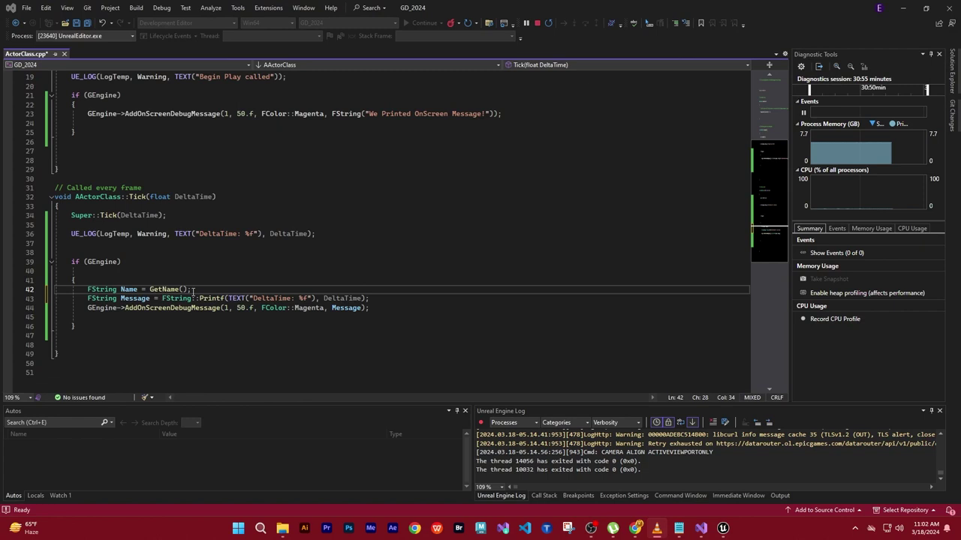
Zoom the code from 109% to 192% and select FString and DeltaTime on line 43.
drag(193, 291, 86, 284)
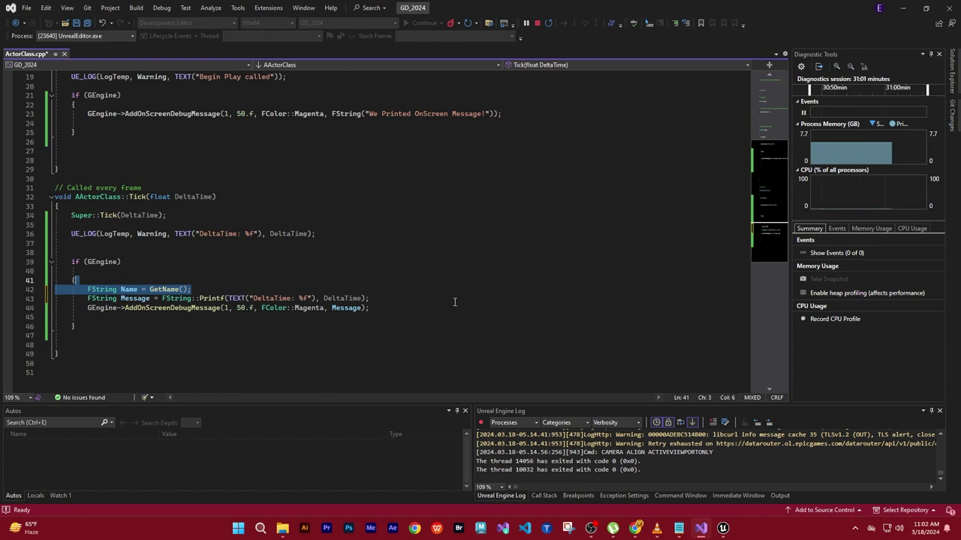
ctrl+scroll(454, 319, up, 5)
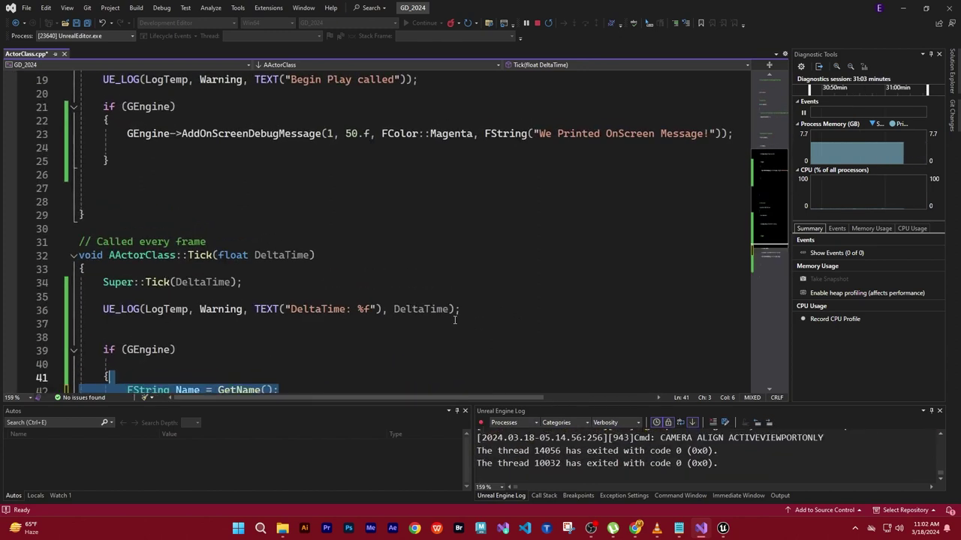
drag(770, 221, 758, 251)
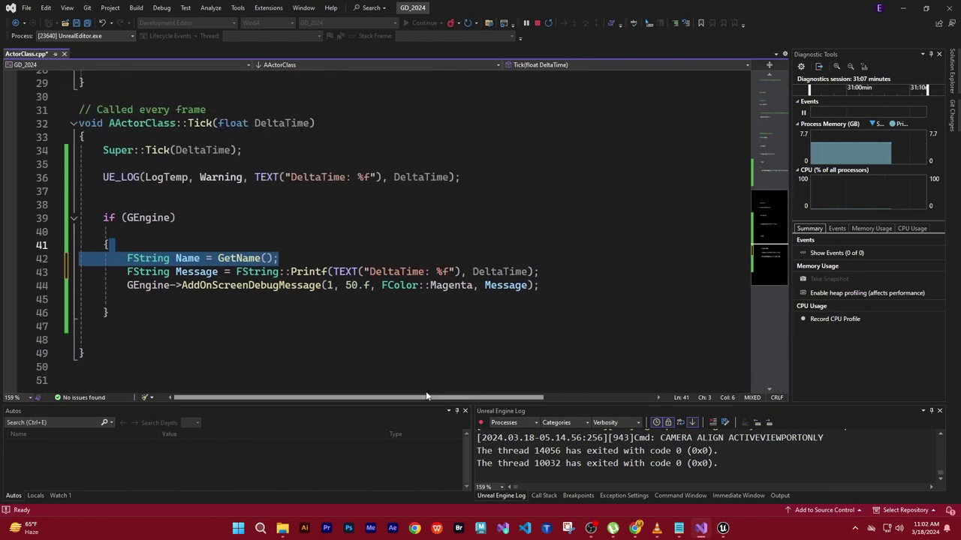
ctrl+scroll(441, 351, up, 2)
drag(774, 218, 767, 243)
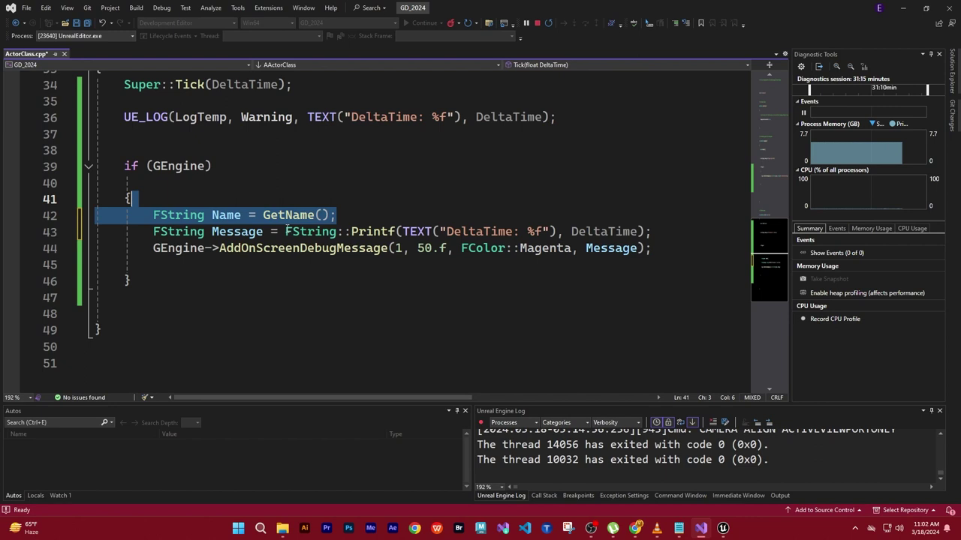
drag(286, 231, 338, 231)
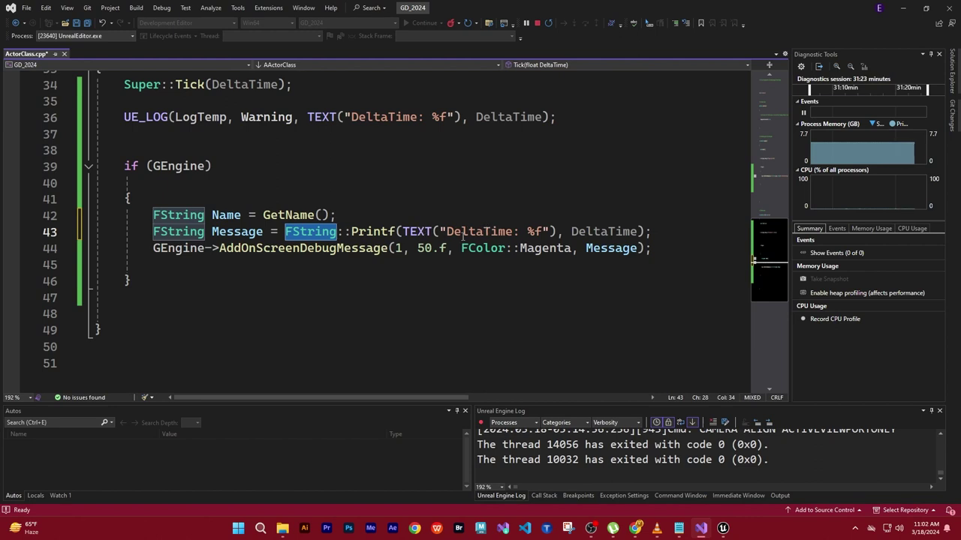
drag(447, 231, 514, 232)
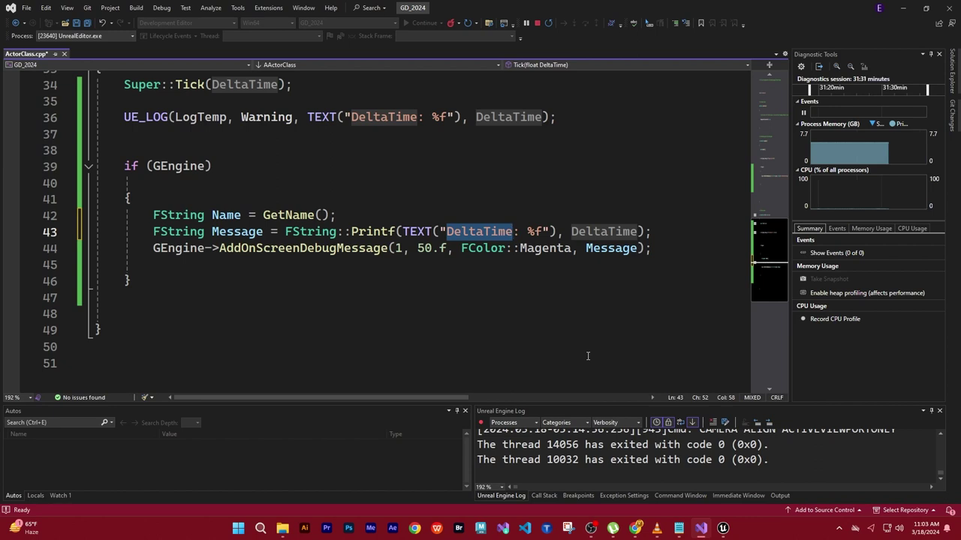
Change the Message format to "Item Name: %s" and pass *Name instead of DeltaTime.
text(Ite)
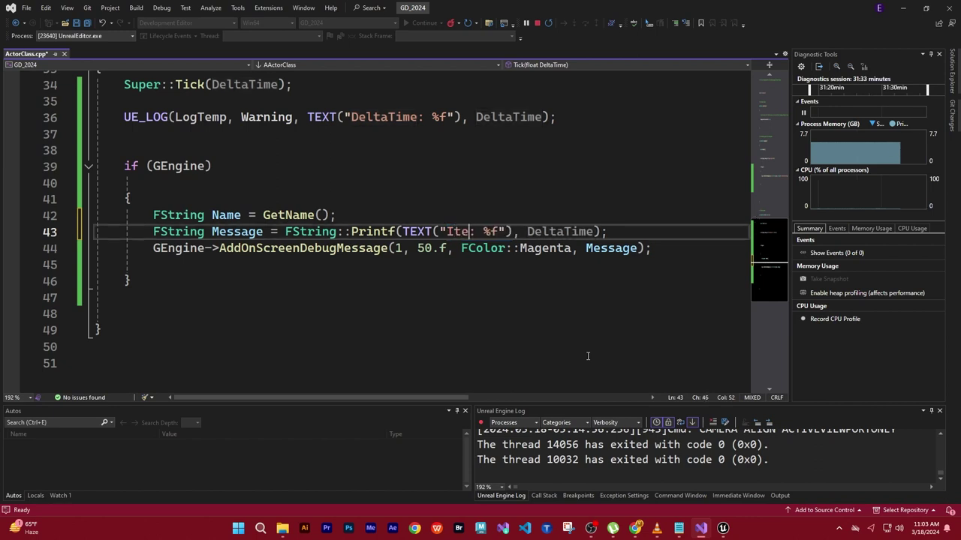
text(m )
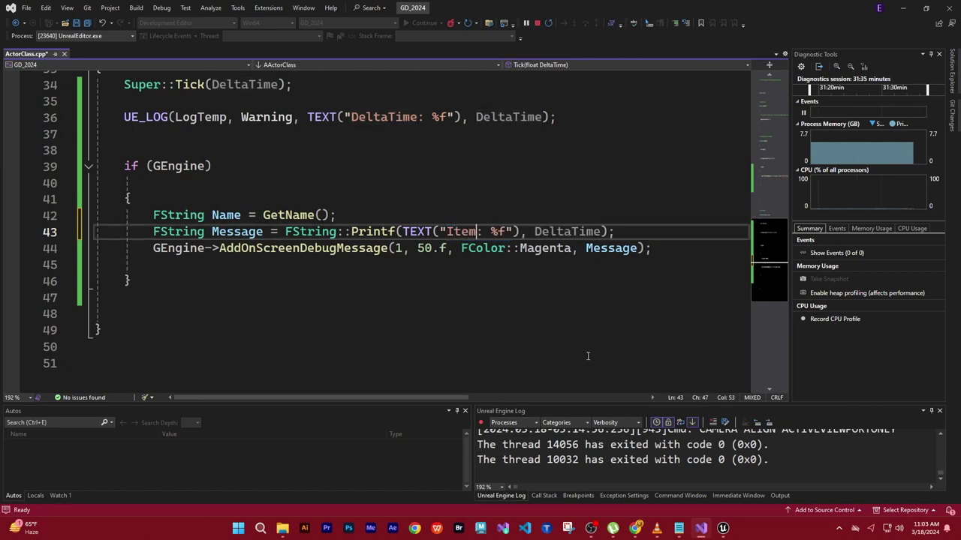
text(Name)
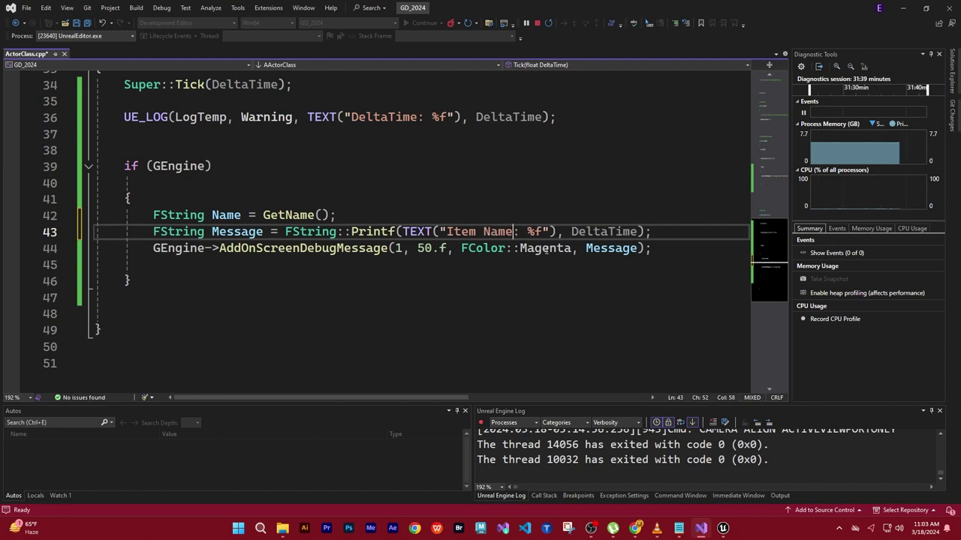
double_click(539, 231)
text(s)
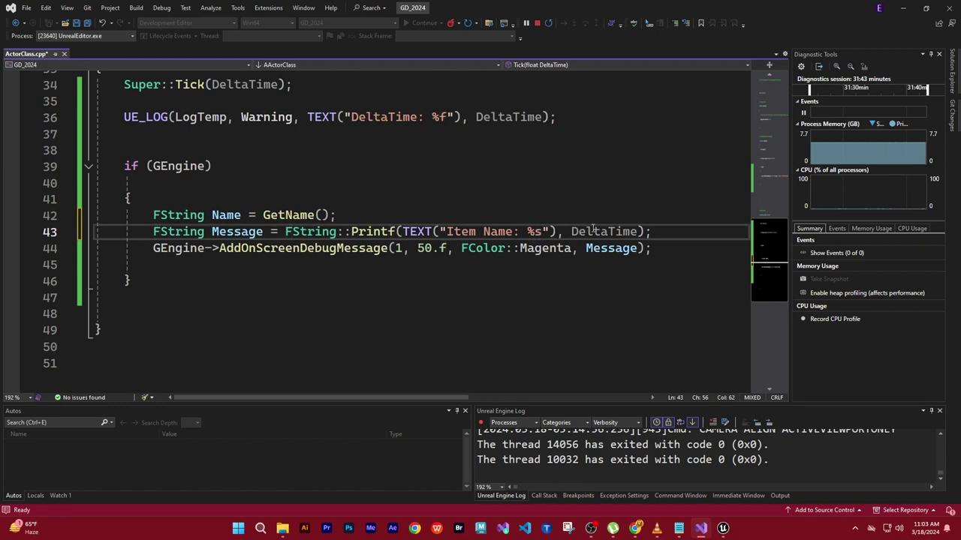
click(572, 231)
key(shift+Up)
double_click(634, 230)
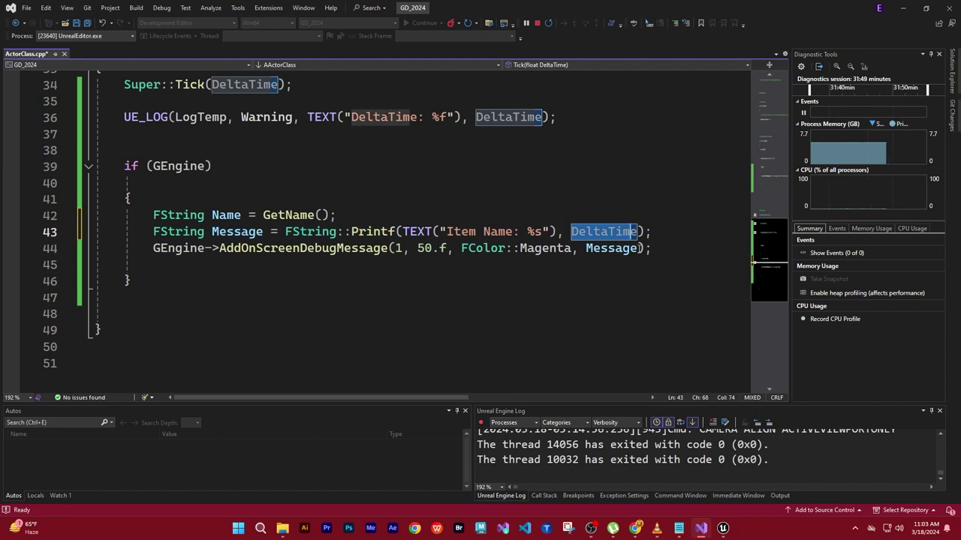
text(Name)
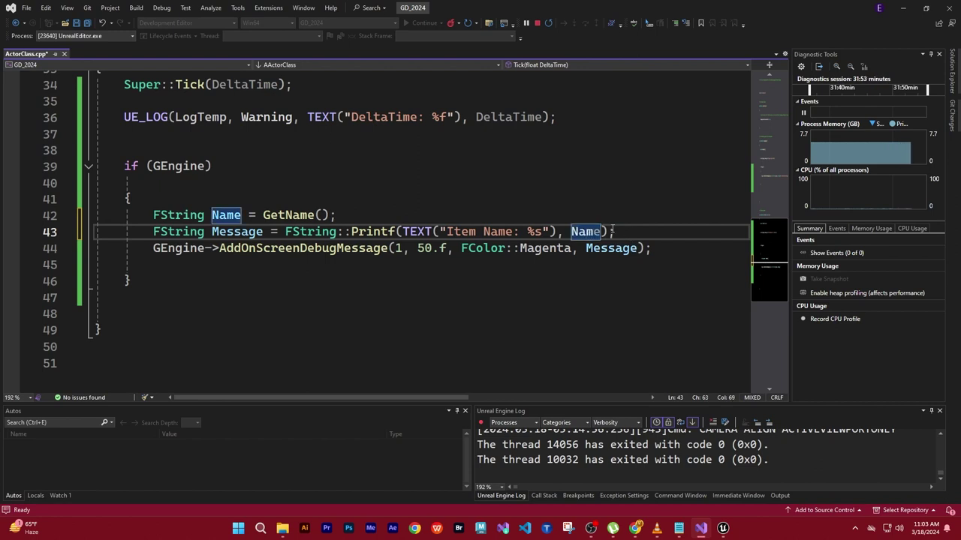
click(575, 233)
text(*)
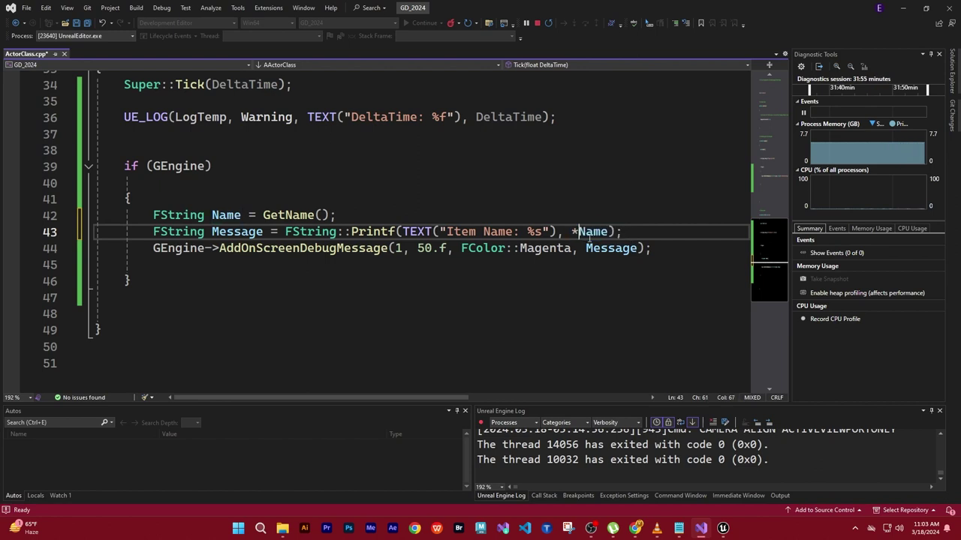
Select the existing DeltaTime UE_LOG line for copying.
key(End)
key(shift+Home)
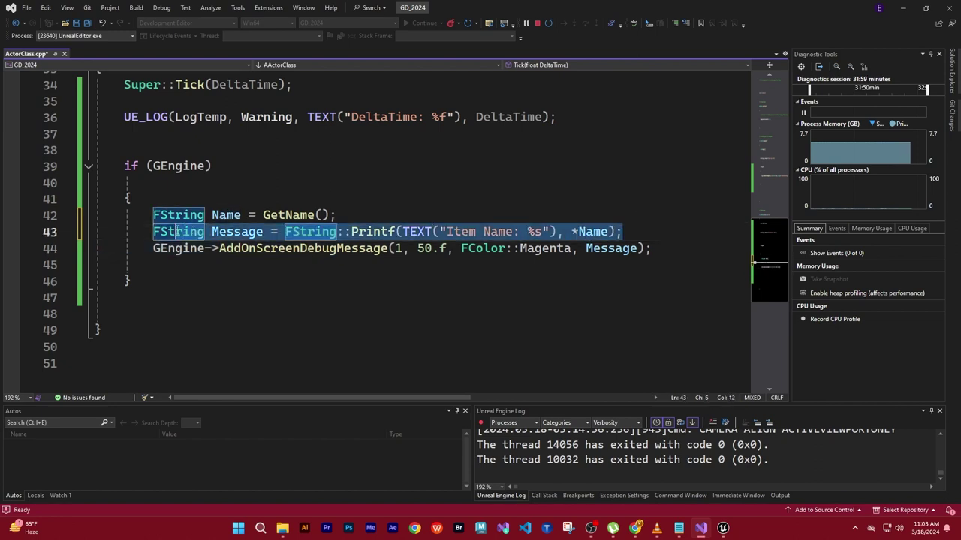
shift+click(192, 231)
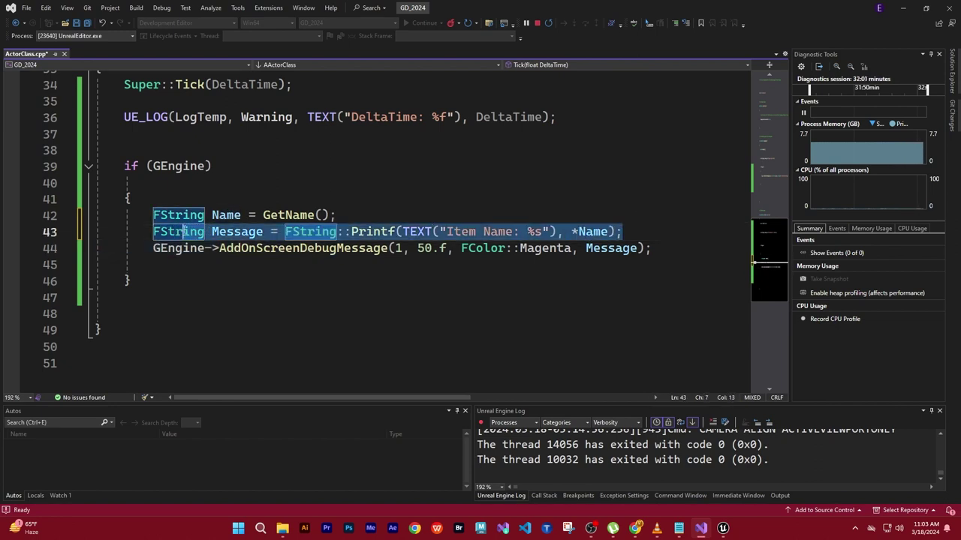
key(shift+Home)
click(277, 303)
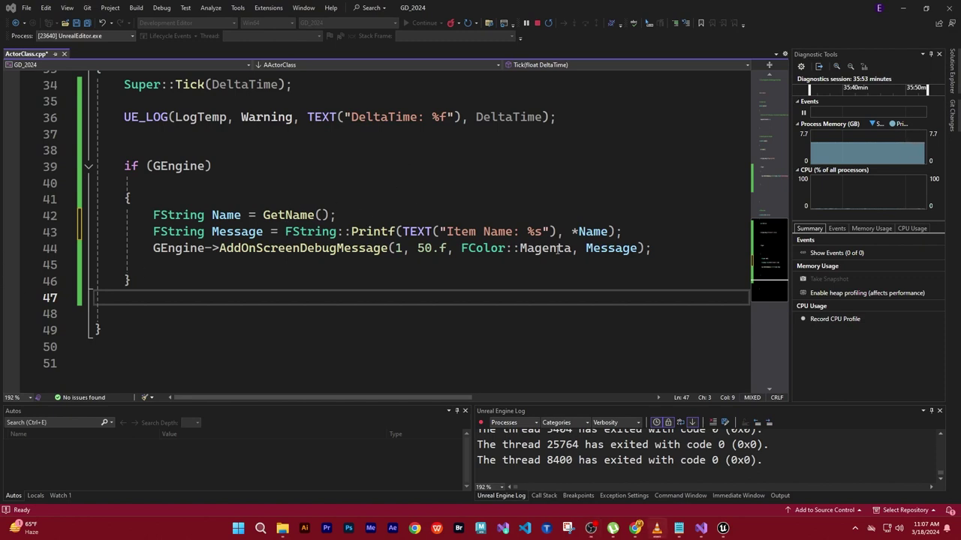
drag(638, 228, 154, 231)
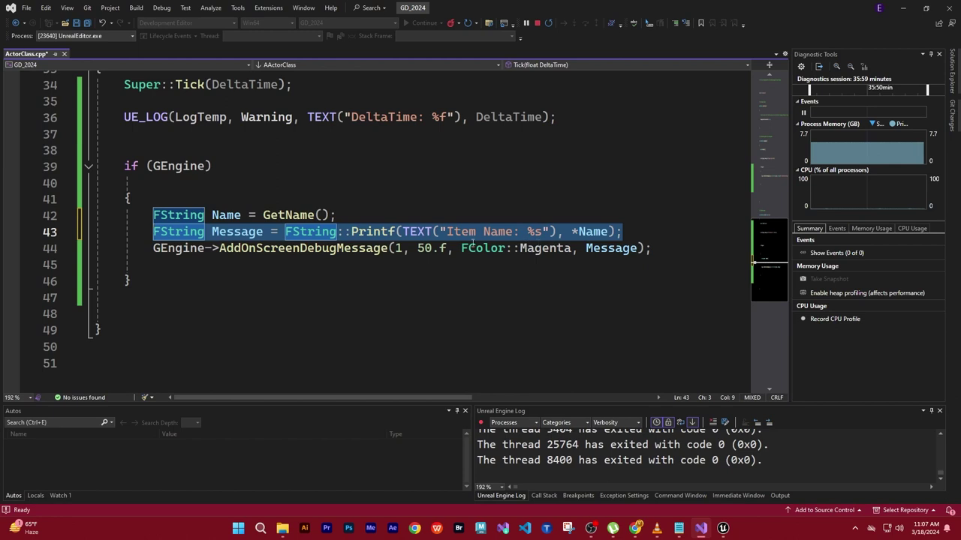
click(242, 168)
drag(124, 117, 559, 119)
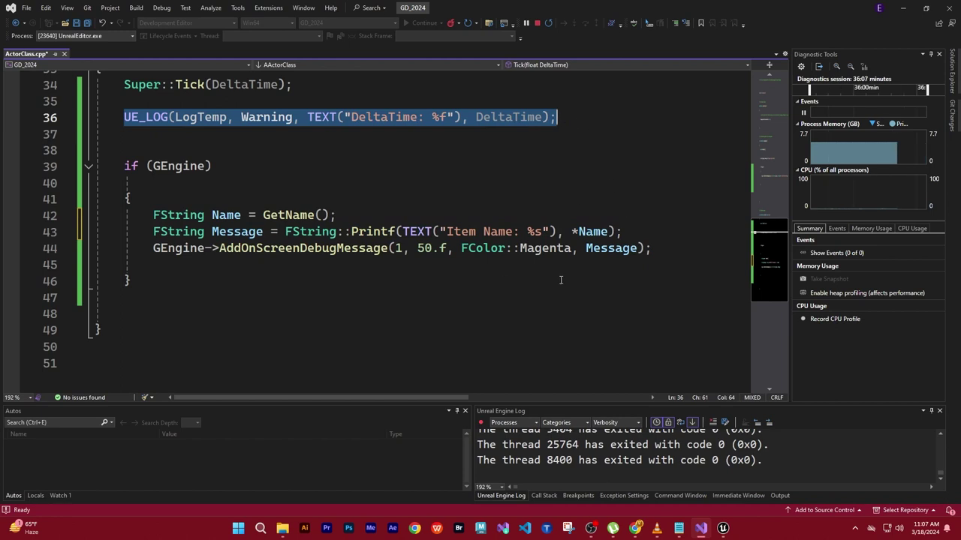
Paste a copy of the UE_LOG line below the on-screen call with format "Item Name: %s".
click(658, 251)
key(Return)
key(Return)
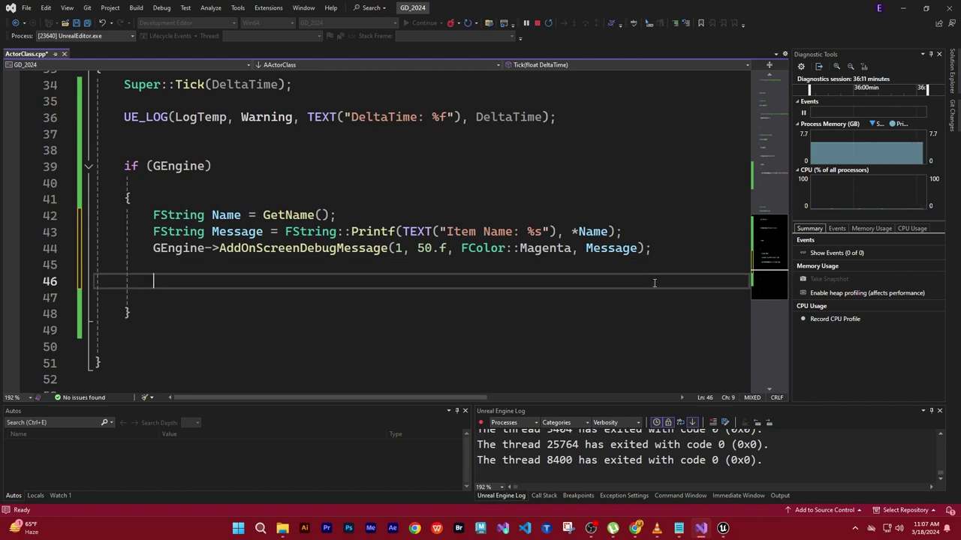
text(UE_LOG(LogTemp, Warning, TEXT("DeltaTime: %f"), DeltaTime);)
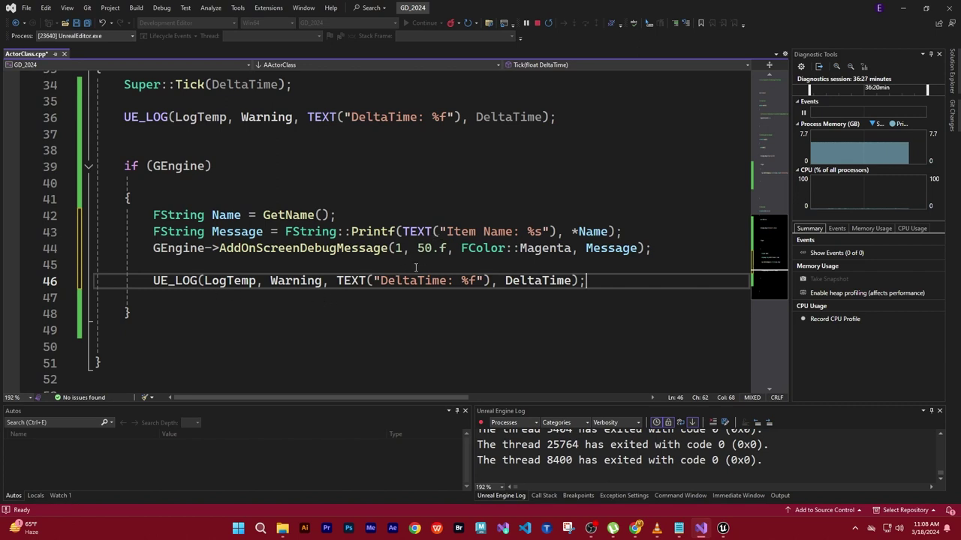
drag(448, 231, 542, 231)
key(ctrl+c)
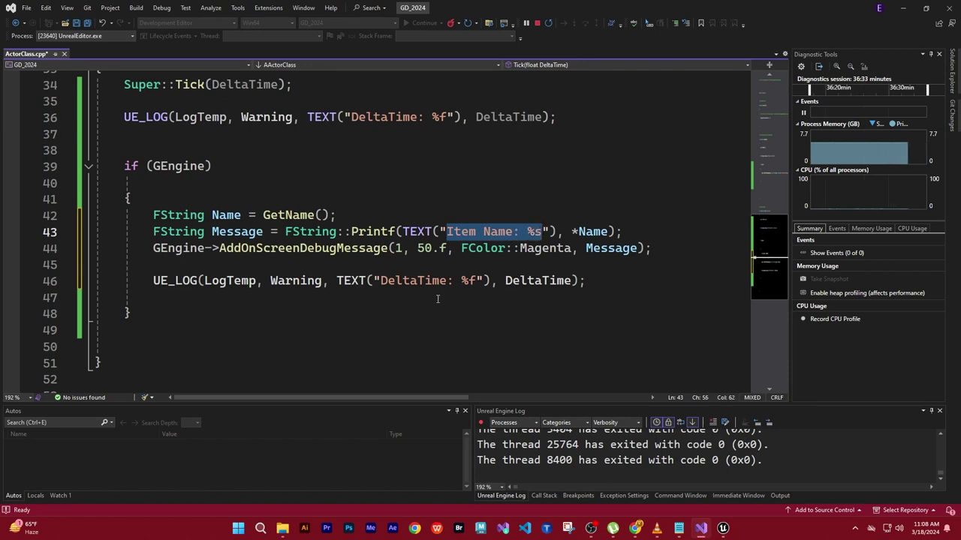
drag(380, 281, 477, 281)
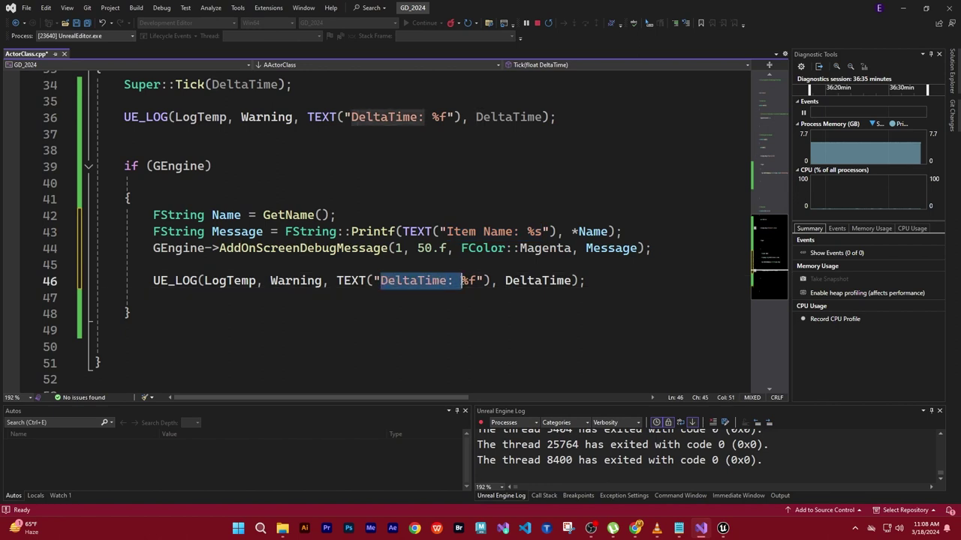
key(ctrl+v)
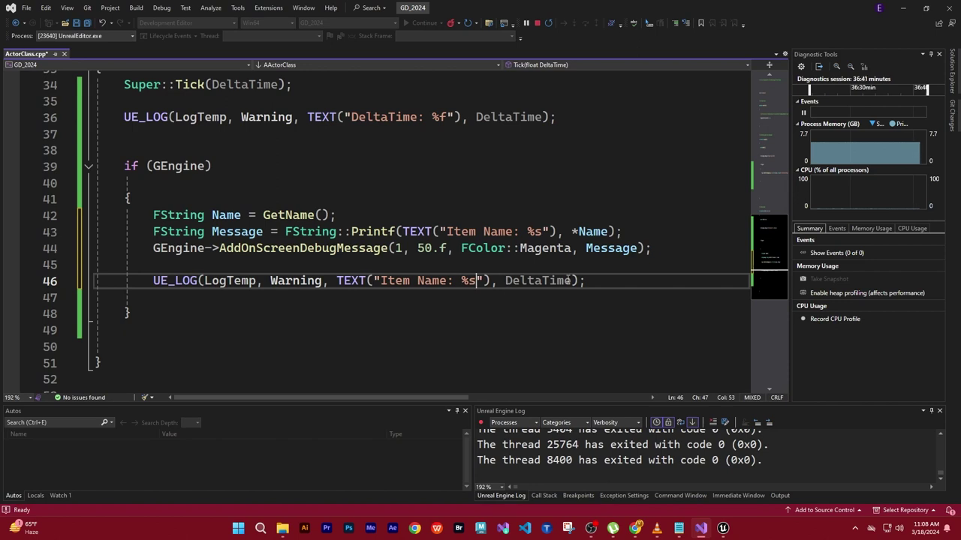
Replace DeltaTime in the new UE_LOG call on line 46 with *Name.
drag(572, 231, 607, 232)
key(ctrl+c)
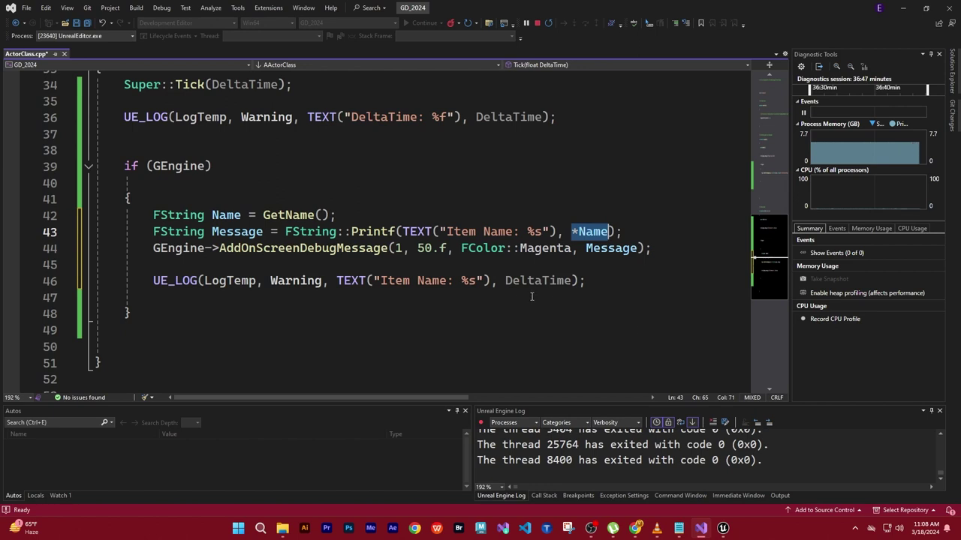
drag(505, 280, 570, 280)
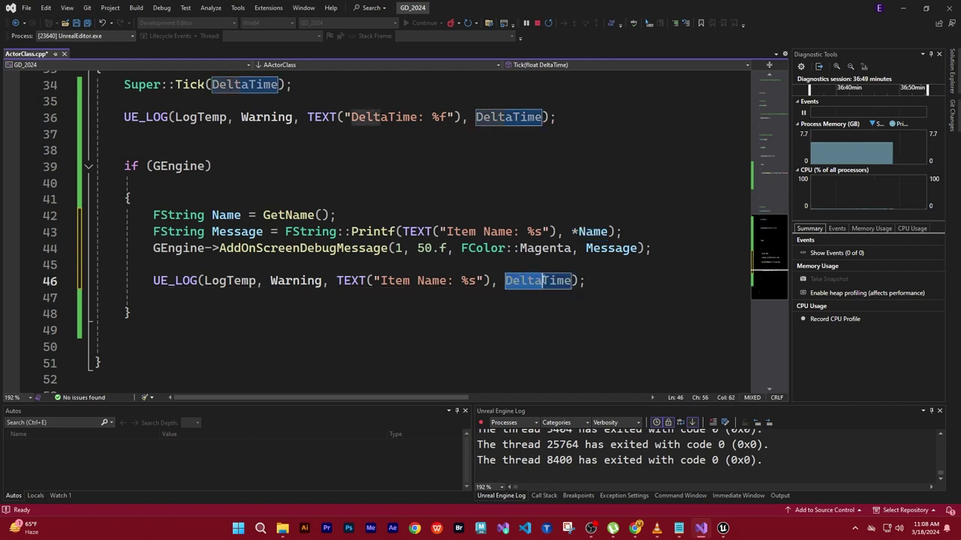
key(ctrl+v)
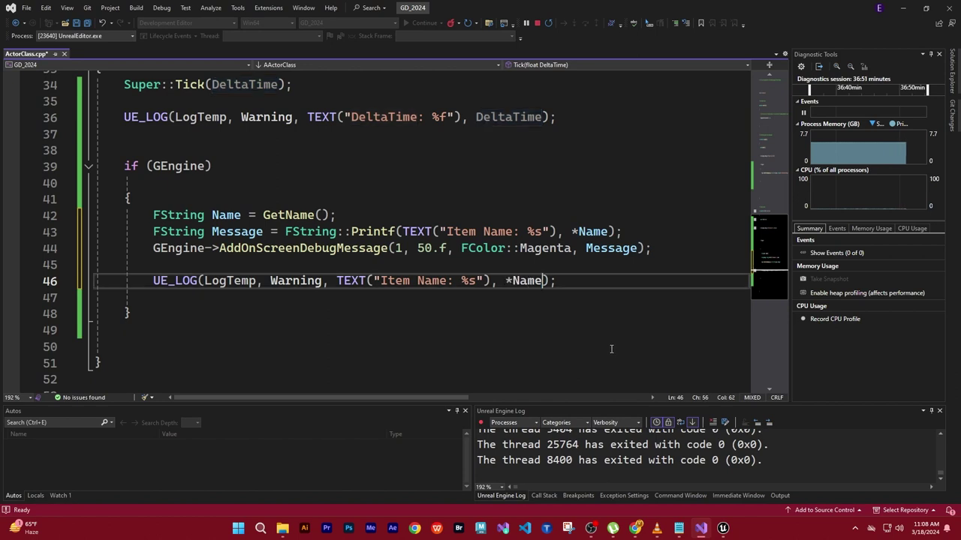
click(598, 309)
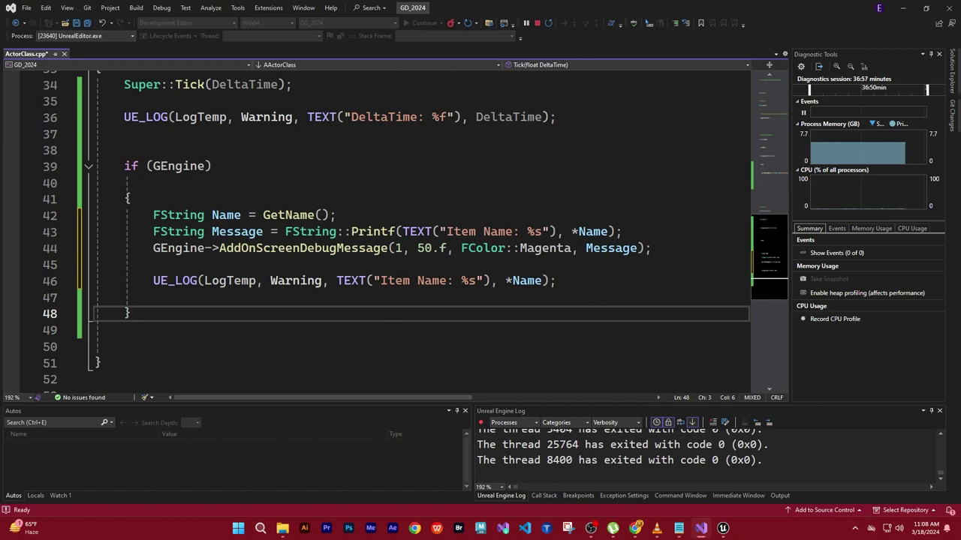
key(alt+Tab)
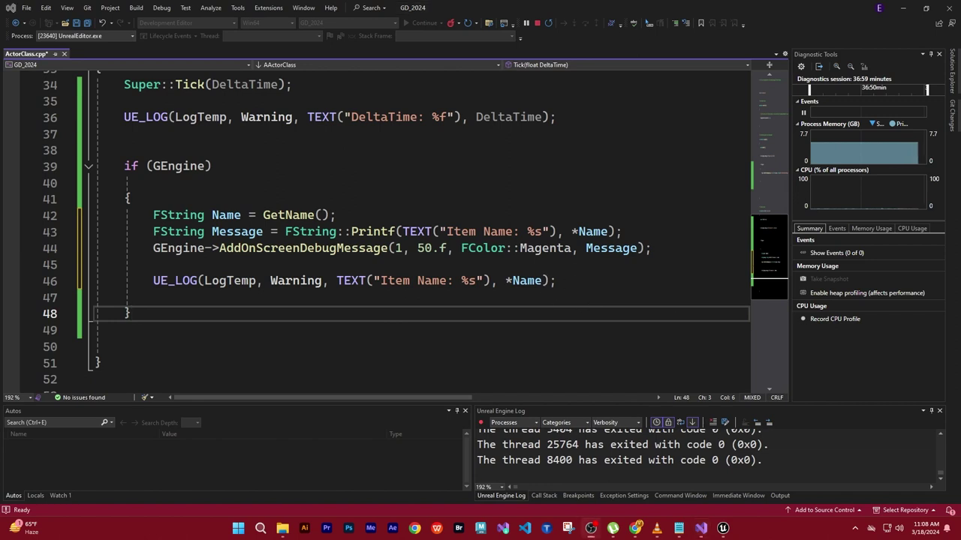
Save all, live-compile with Ctrl+Alt+F11, then play and stop to see the magenta Item Name message.
click(26, 8)
click(45, 137)
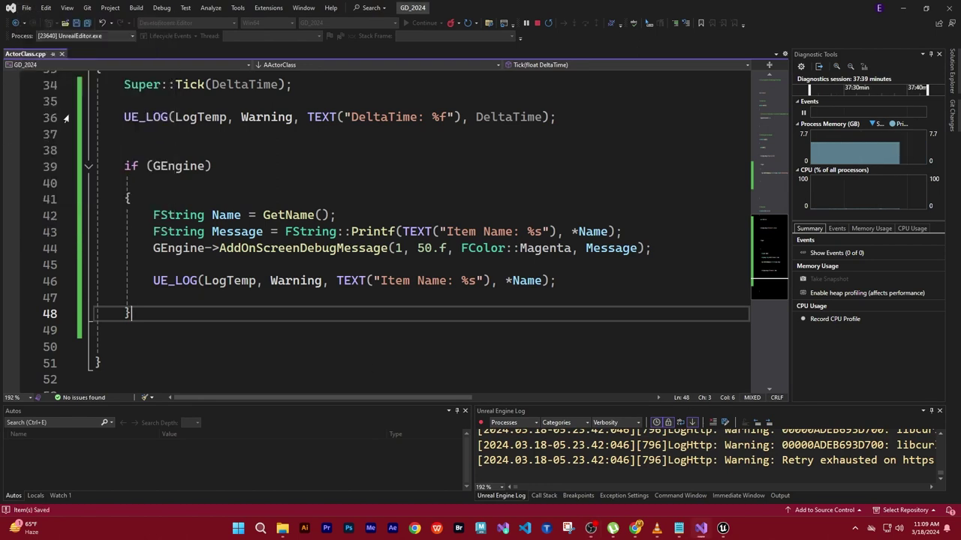
key(alt+Tab)
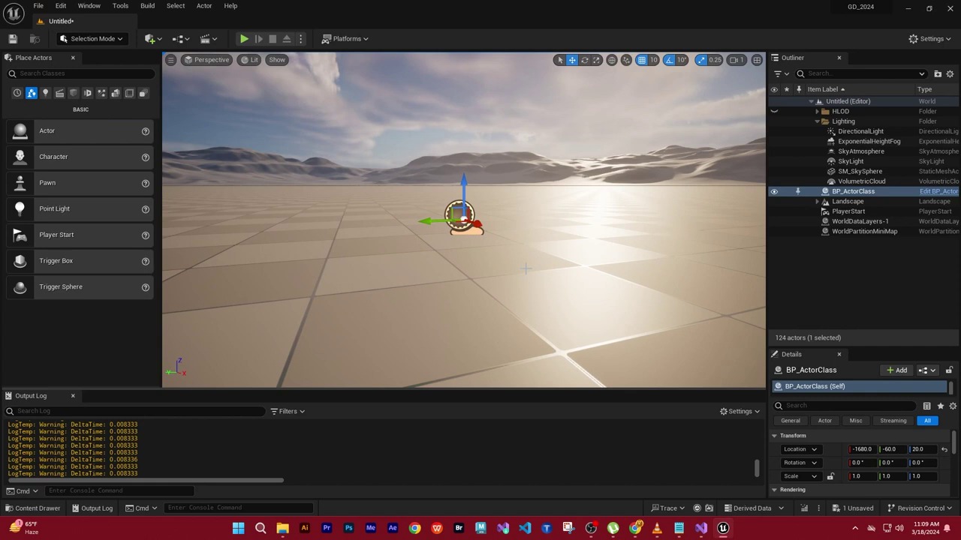
key(ctrl+alt+F11)
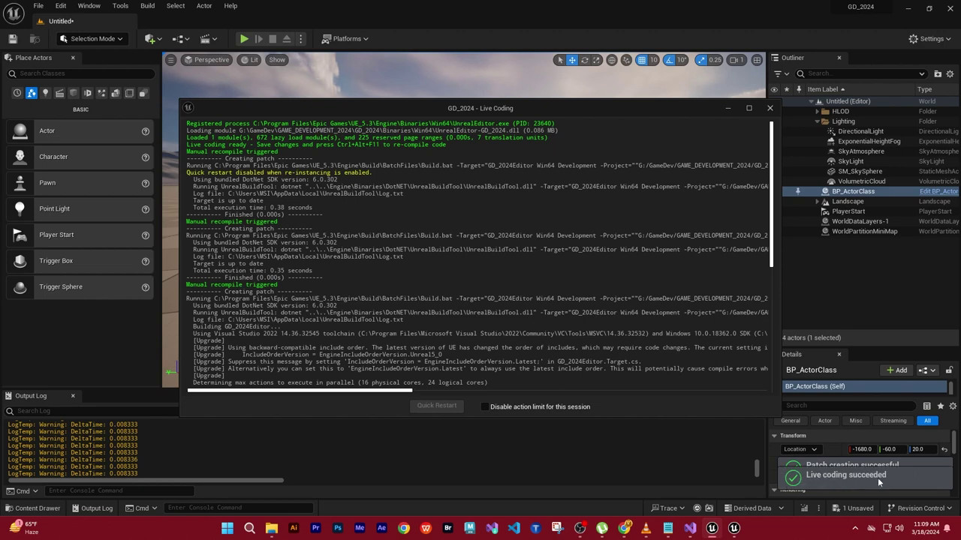
click(769, 107)
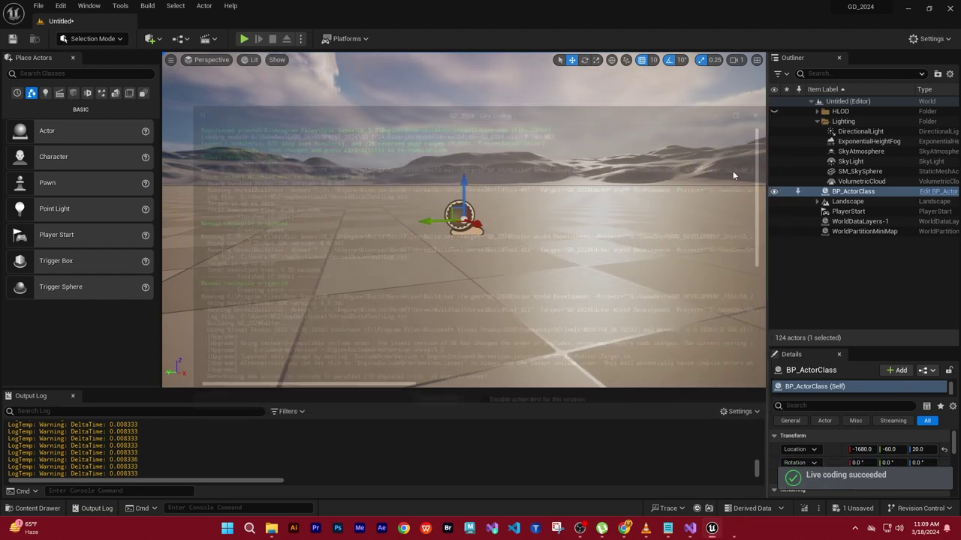
click(244, 38)
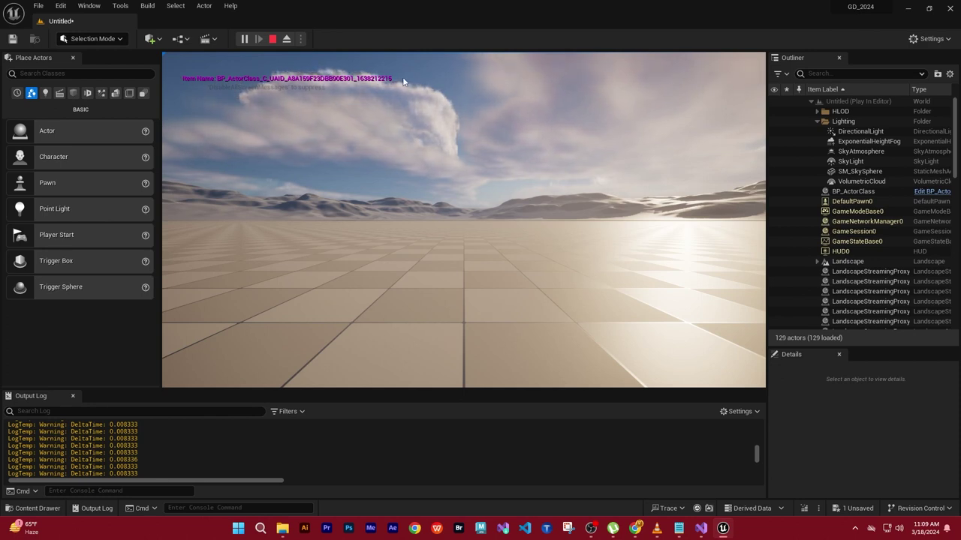
click(273, 39)
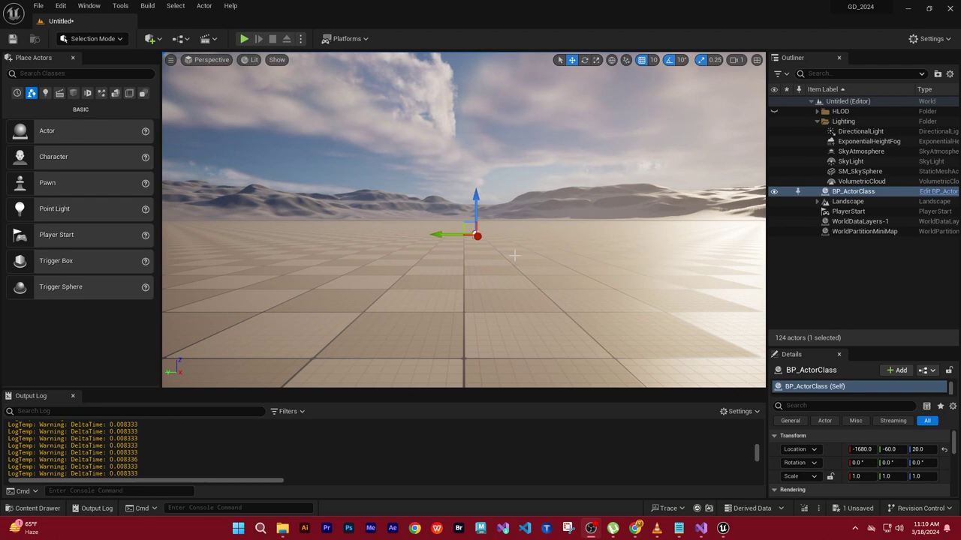
Enlarge the Output Log, collapse the Outliner tree, and select BP_ActorClass to review Item Name entries.
click(326, 385)
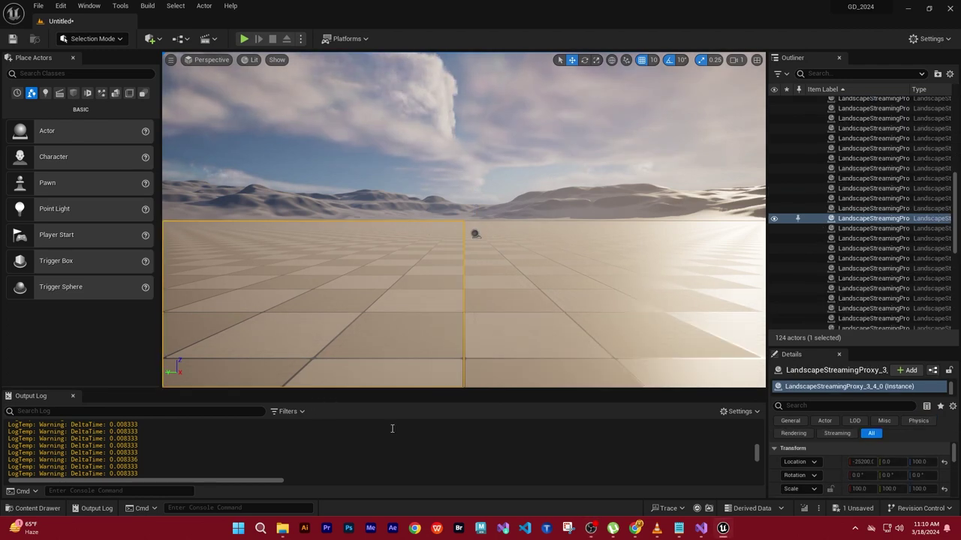
click(502, 207)
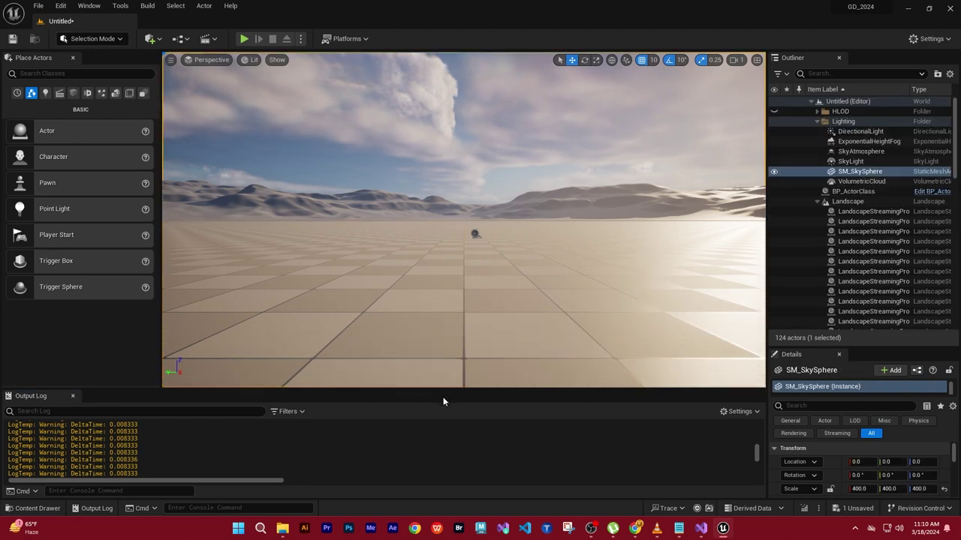
drag(446, 389, 454, 276)
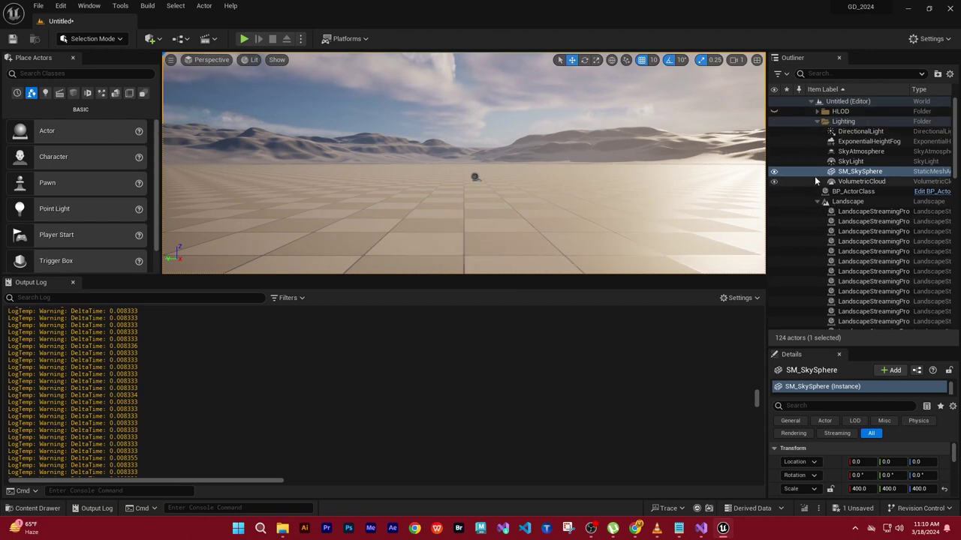
click(817, 121)
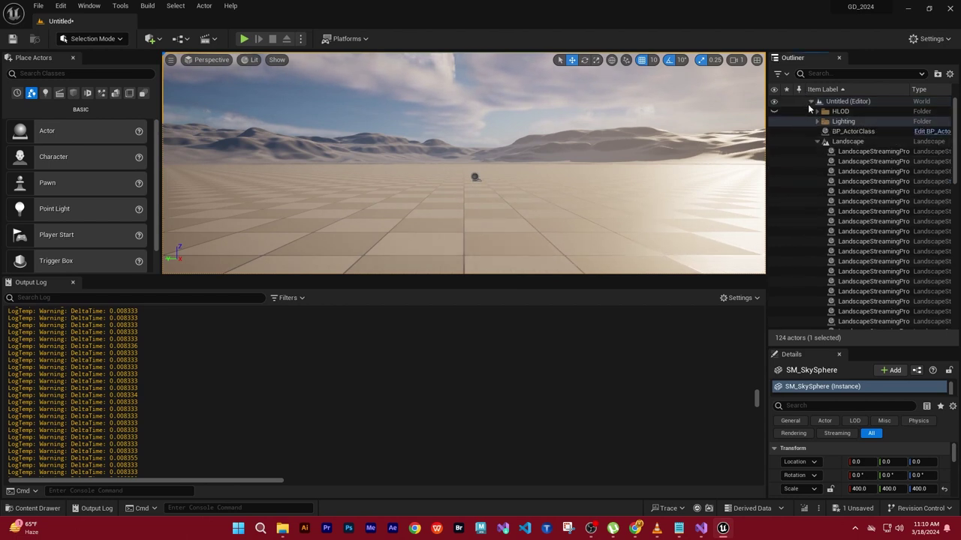
click(810, 101)
click(834, 180)
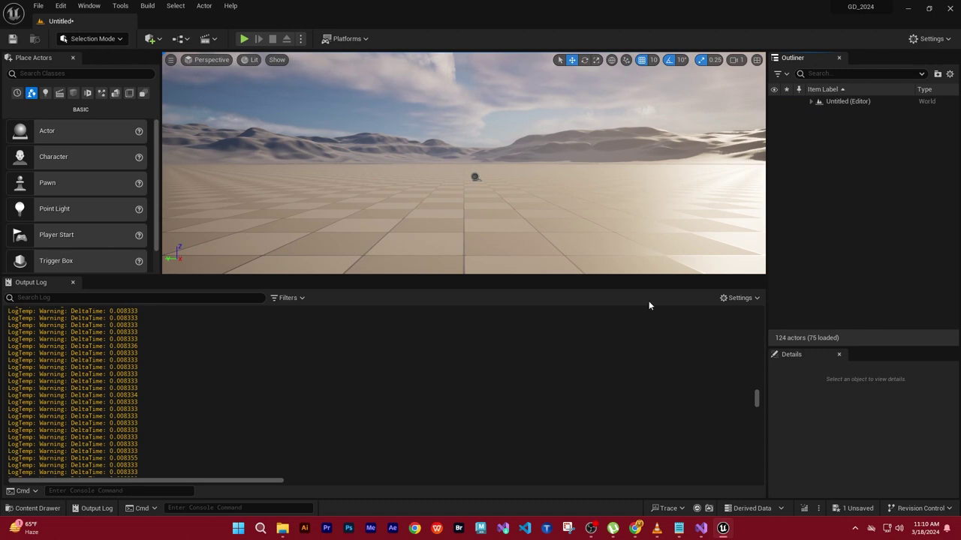
right_drag(538, 218, 526, 217)
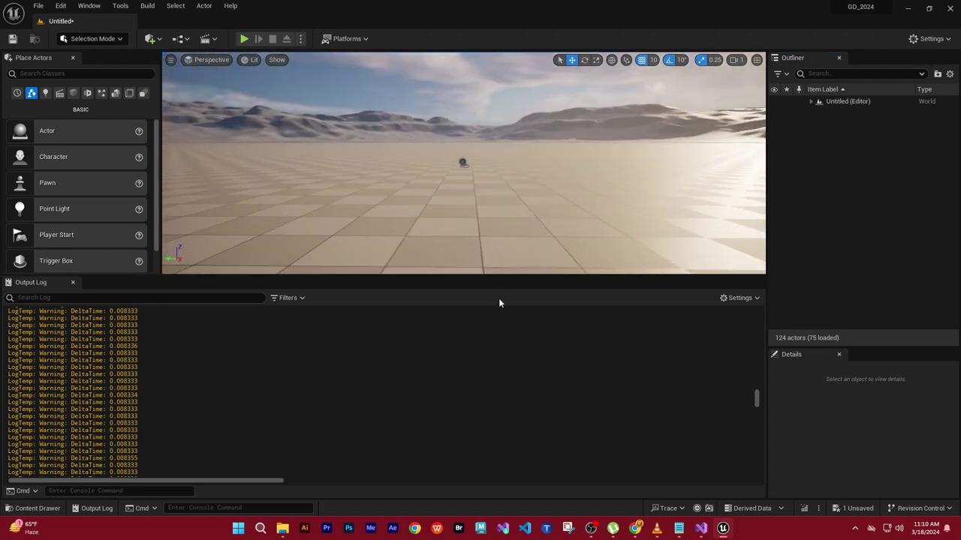
click(462, 164)
drag(755, 398, 759, 458)
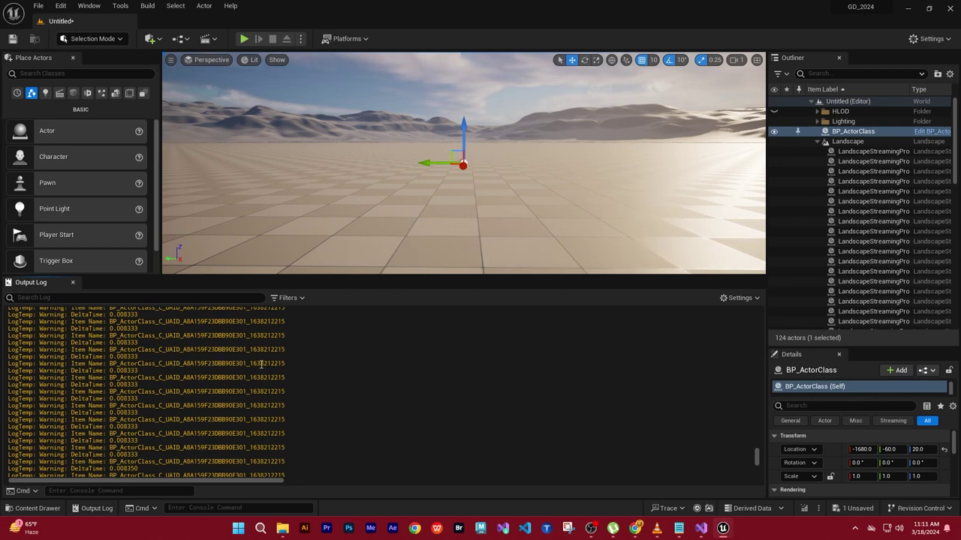
Duplicate BP_ActorClass along X into BP_ActorClass2, then play and review the Output Log entries.
key(f)
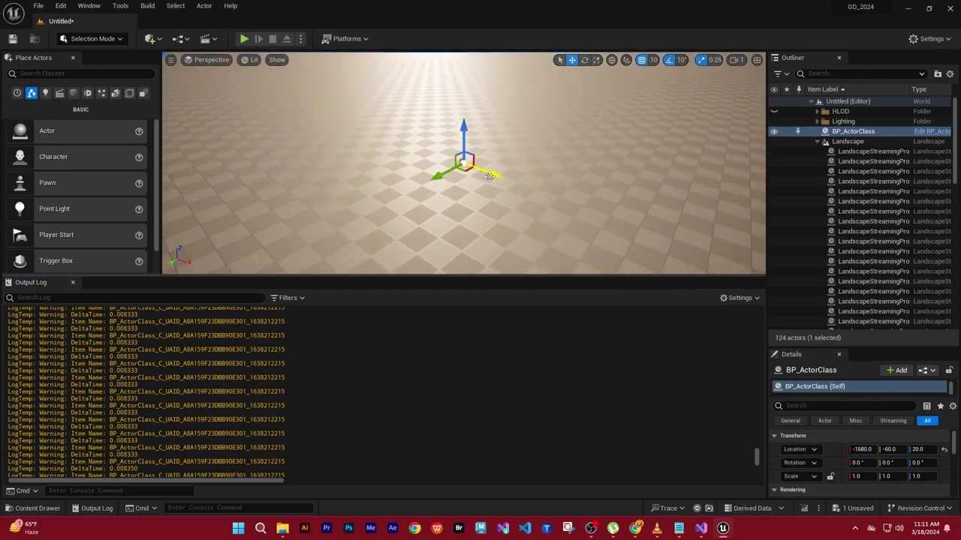
mouse_move(491, 173)
mouse_down()
mouse_move(541, 189)
mouse_move(310, 90)
mouse_up()
click(244, 38)
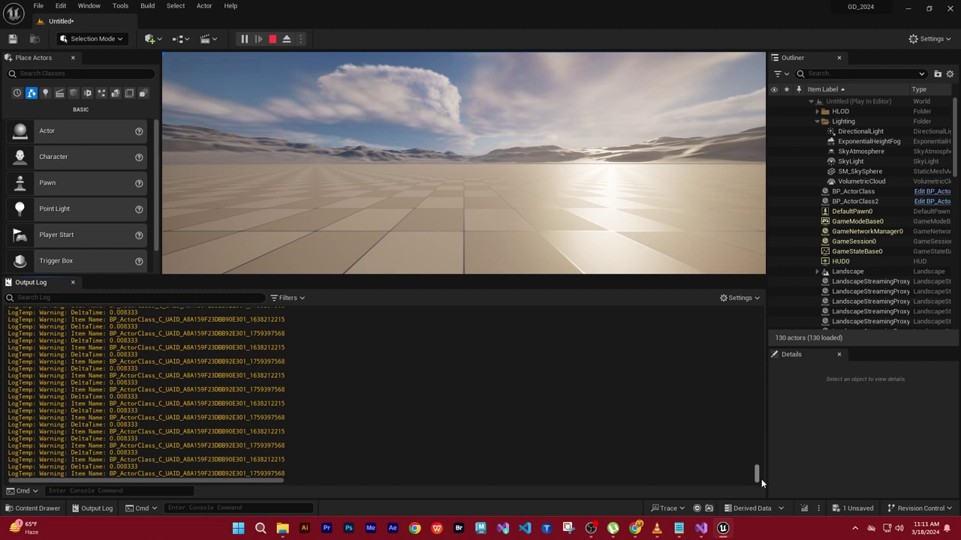
drag(761, 484, 763, 433)
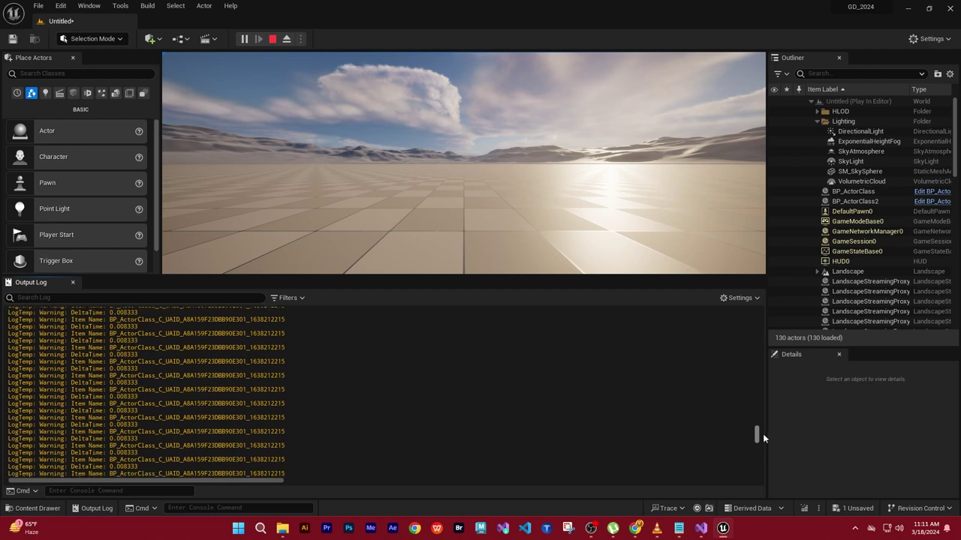
mouse_move(762, 433)
mouse_down()
mouse_move(770, 325)
mouse_move(764, 409)
mouse_up()
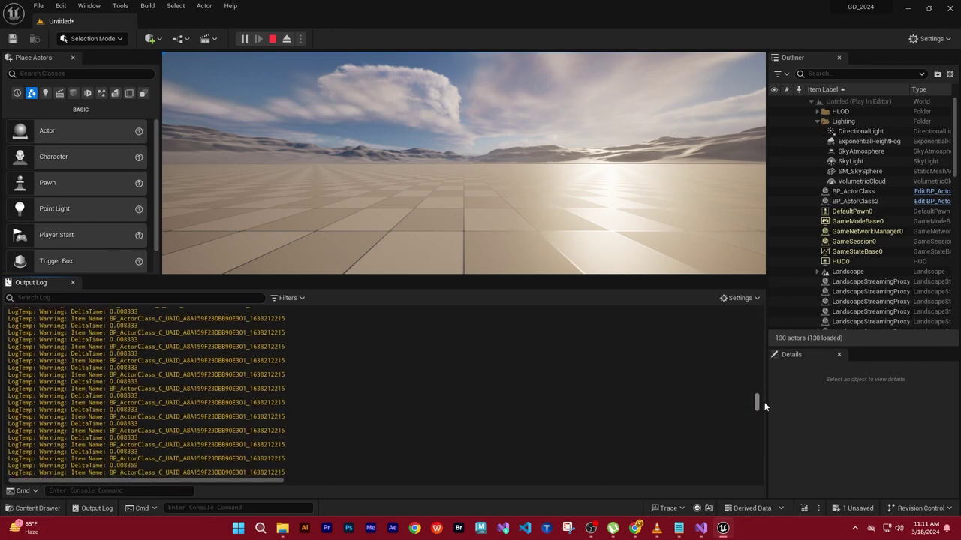
drag(762, 405, 761, 447)
Stop the play session and enlarge the Output Log panel.
click(335, 122)
key(Escape)
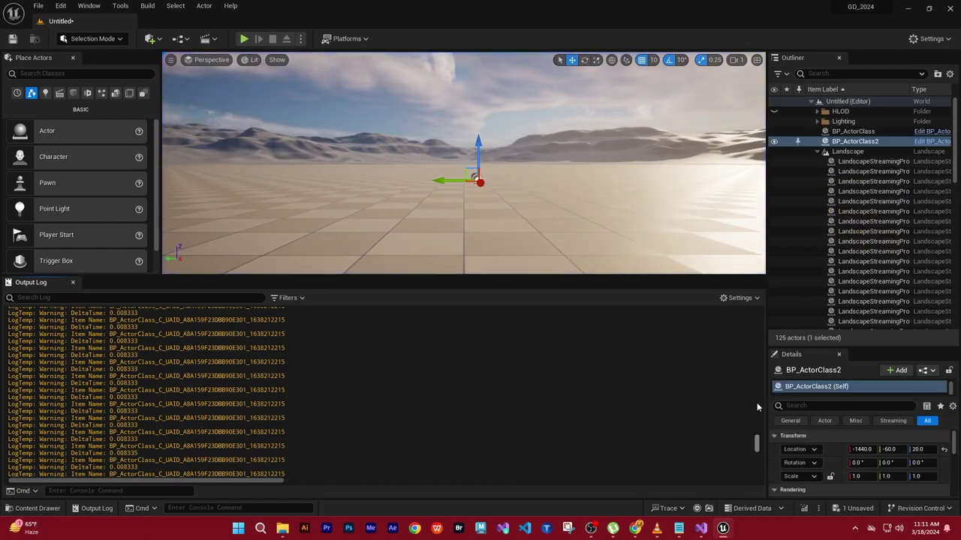
drag(756, 443, 755, 481)
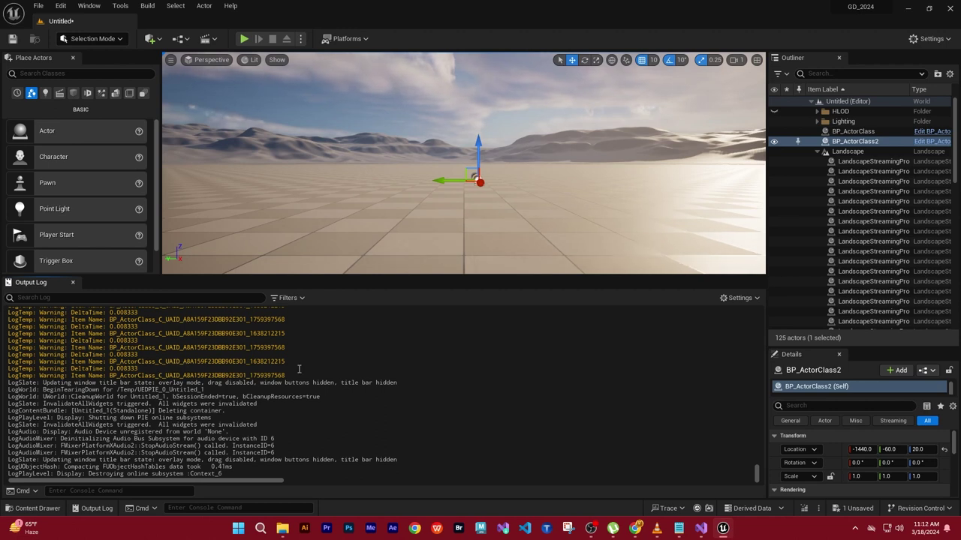
scroll(304, 369, up, 1)
scroll(310, 369, up, 1)
scroll(317, 370, up, 1)
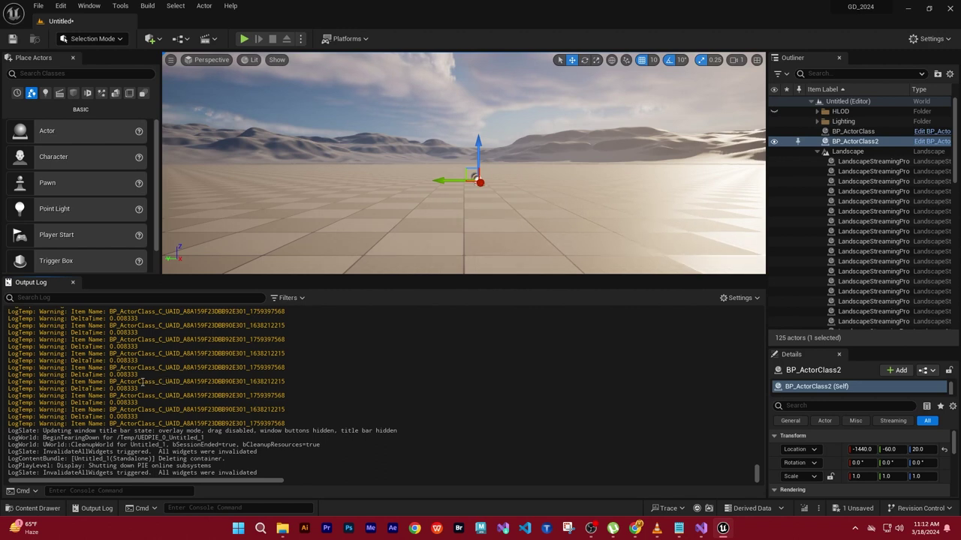
drag(159, 381, 251, 382)
drag(159, 367, 291, 365)
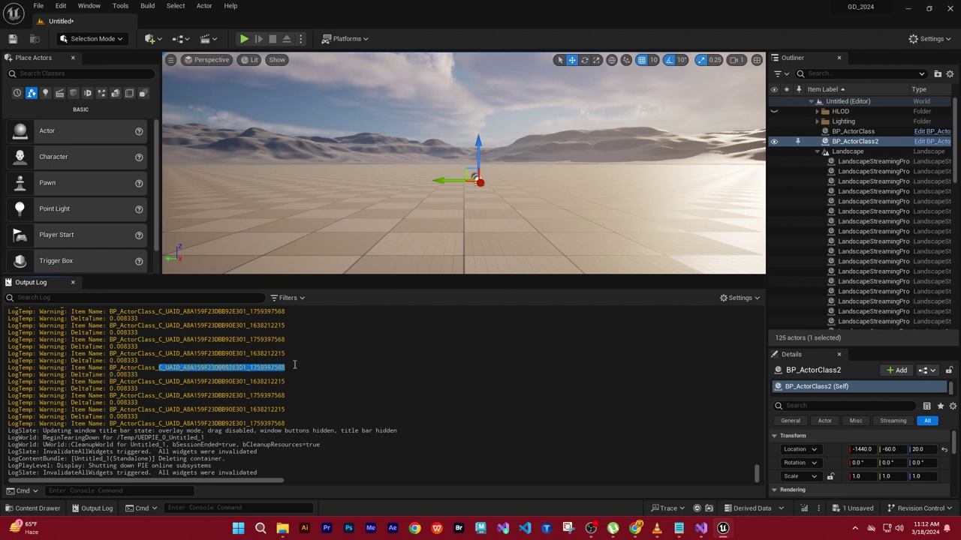